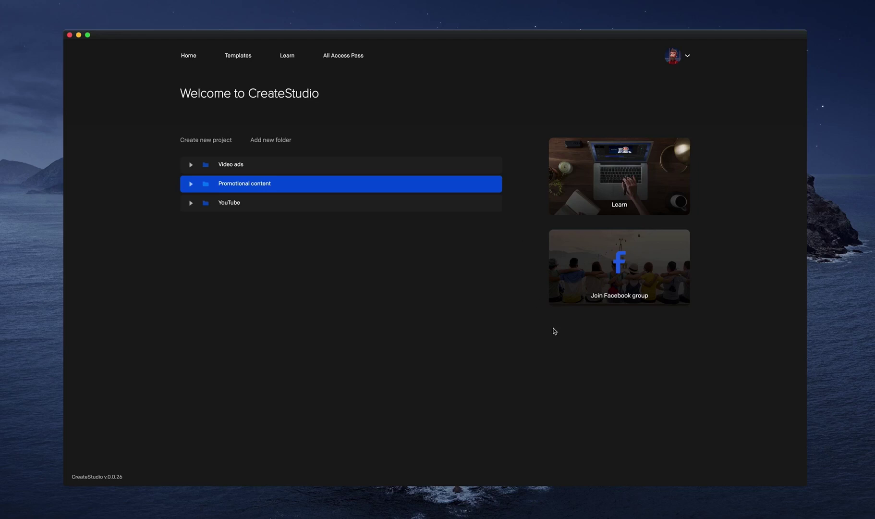
- Look through the resolution presets offered for a new project, then leave the project setup without creating one
click(226, 142)
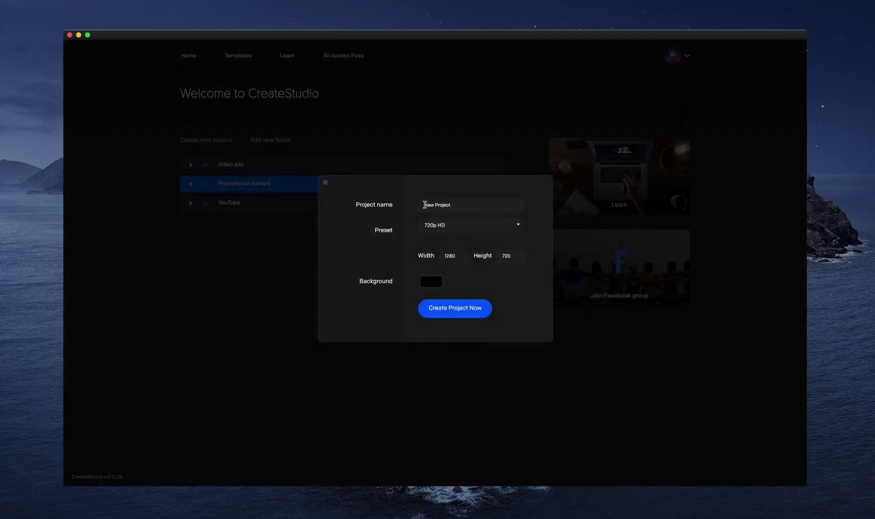
click(466, 227)
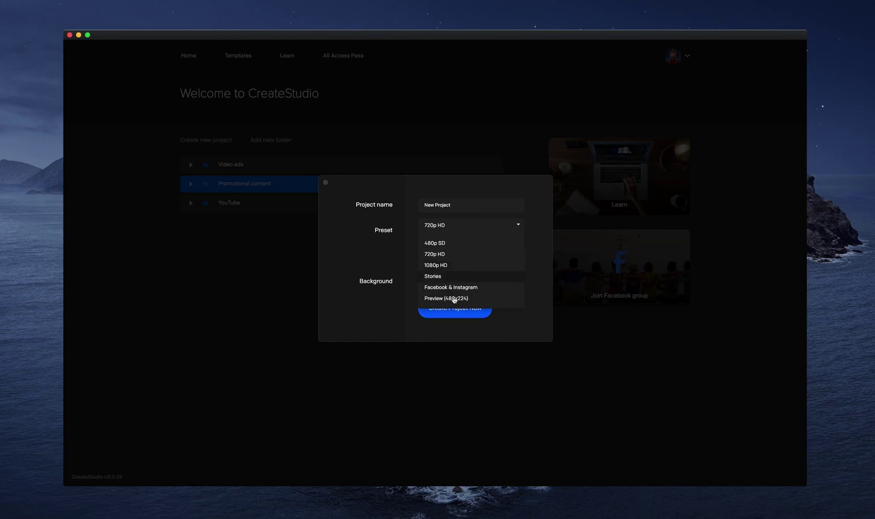
click(456, 227)
click(325, 183)
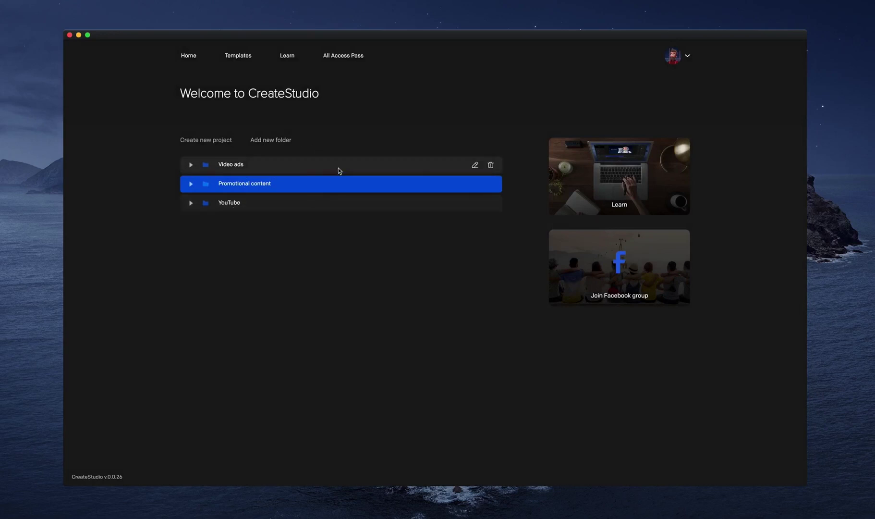
- Browse the Facebook & Instagram template category and preview the 100% Free Simple Ad template
click(246, 58)
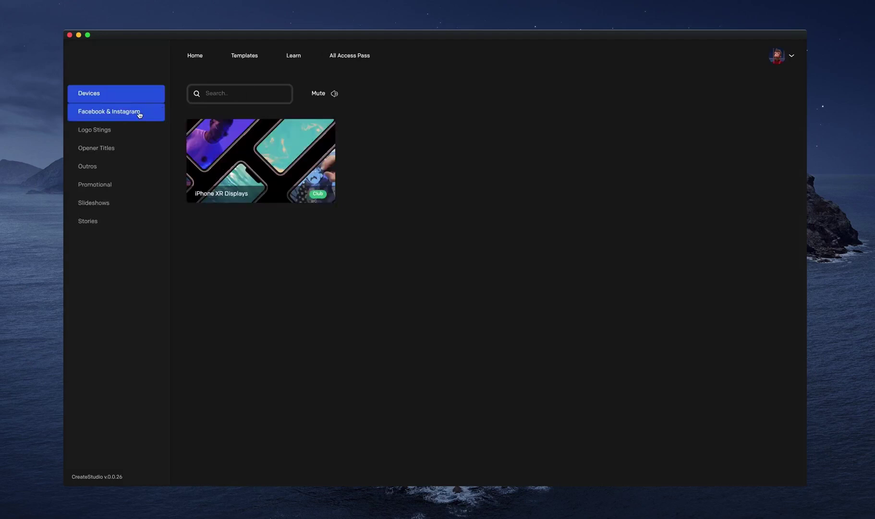
click(139, 115)
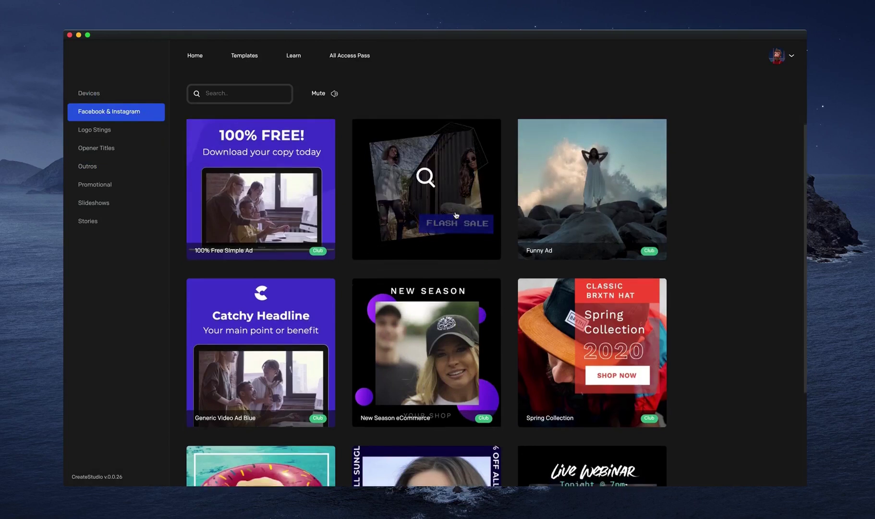
scroll(456, 214, down, 3)
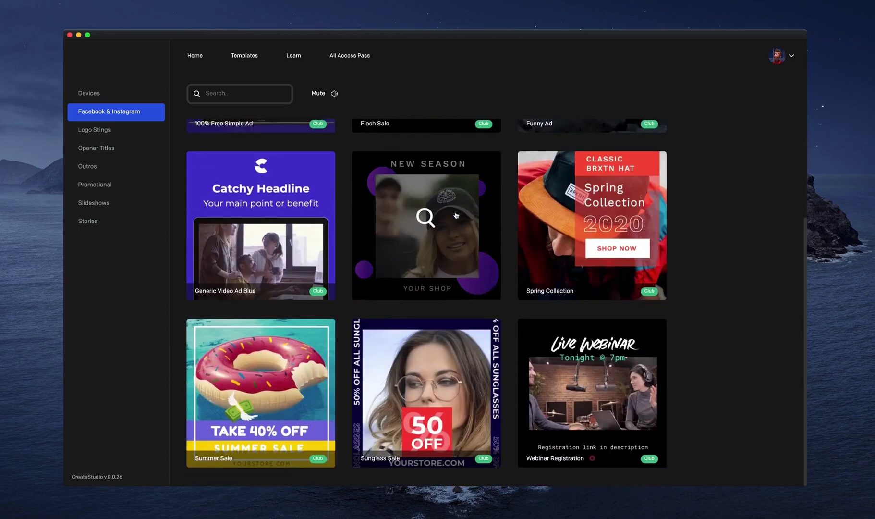
scroll(456, 215, up, 3)
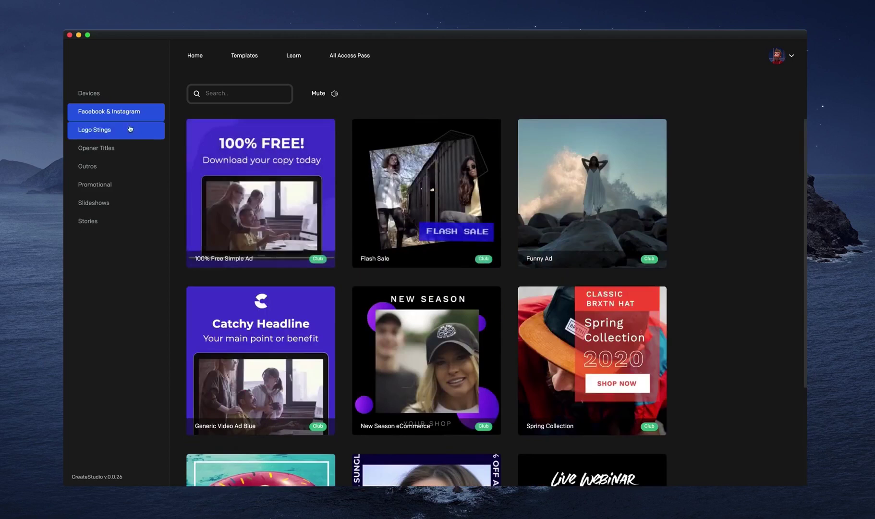
click(248, 166)
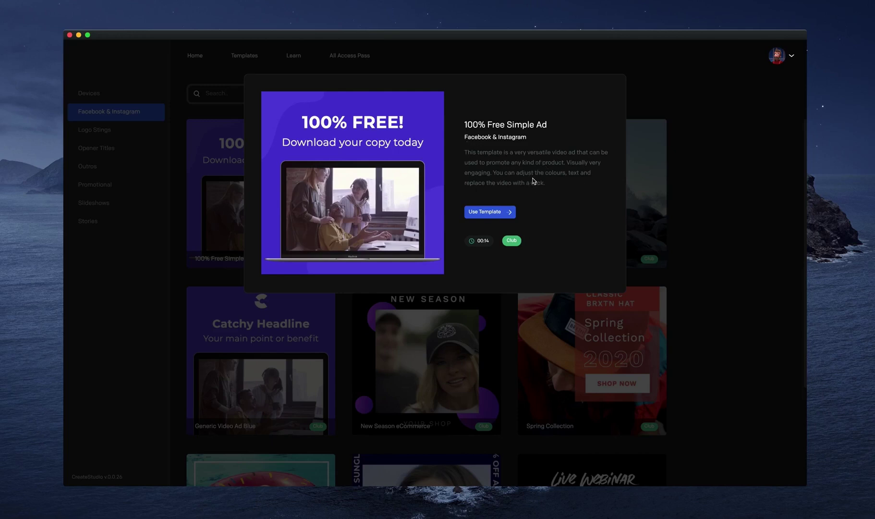
click(661, 214)
- Preview the Flash Sale and Webinar Registration templates in the Facebook & Instagram category
click(462, 164)
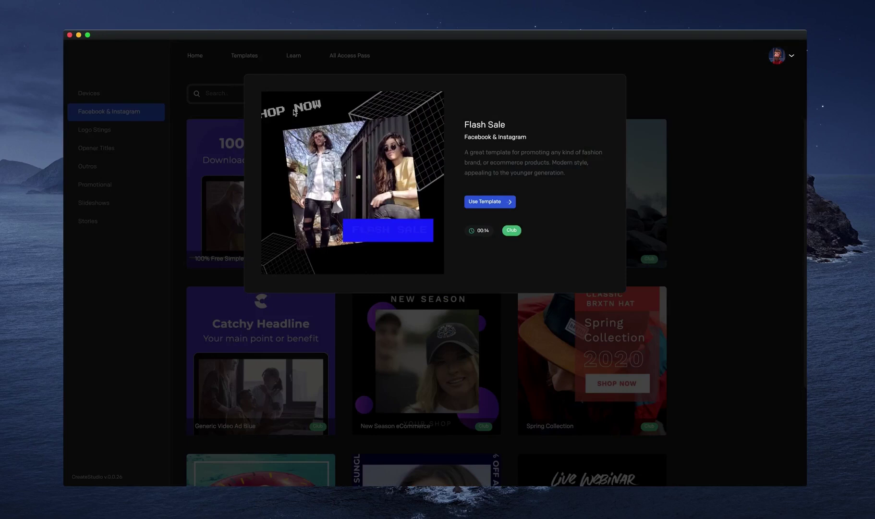
click(743, 250)
scroll(591, 202, down, 4)
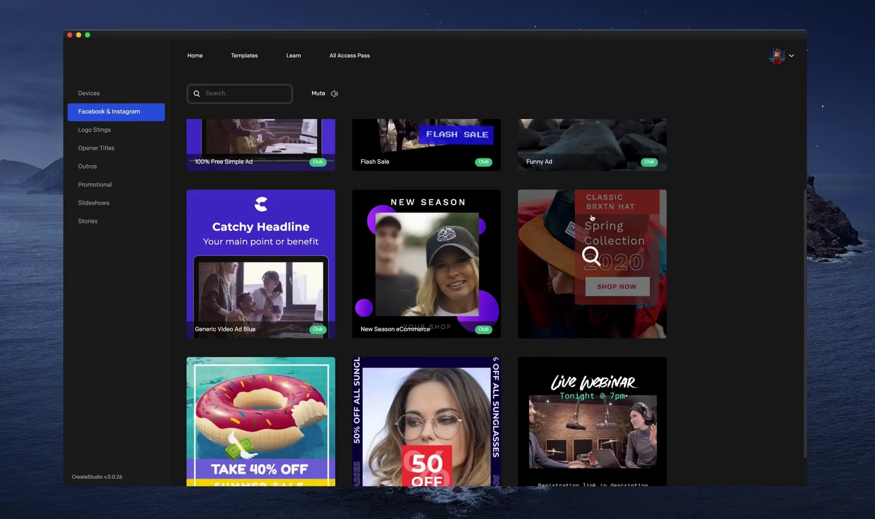
scroll(592, 218, down, 2)
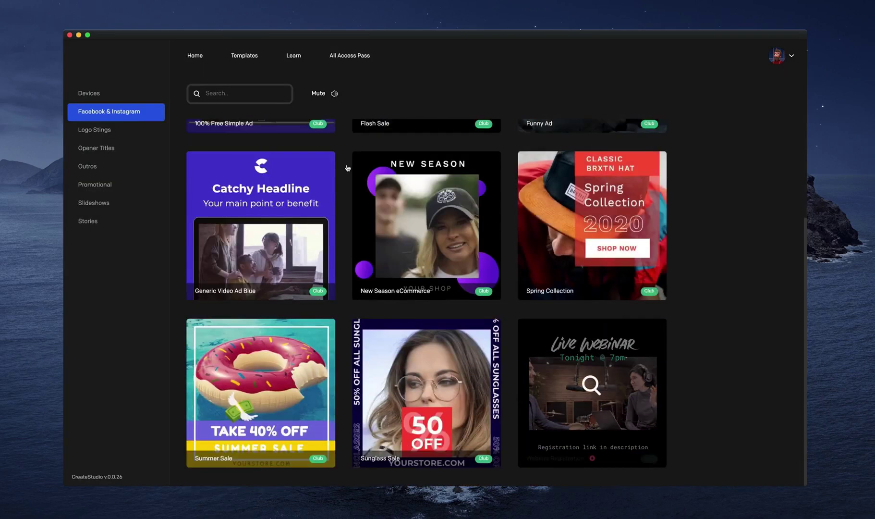
click(591, 384)
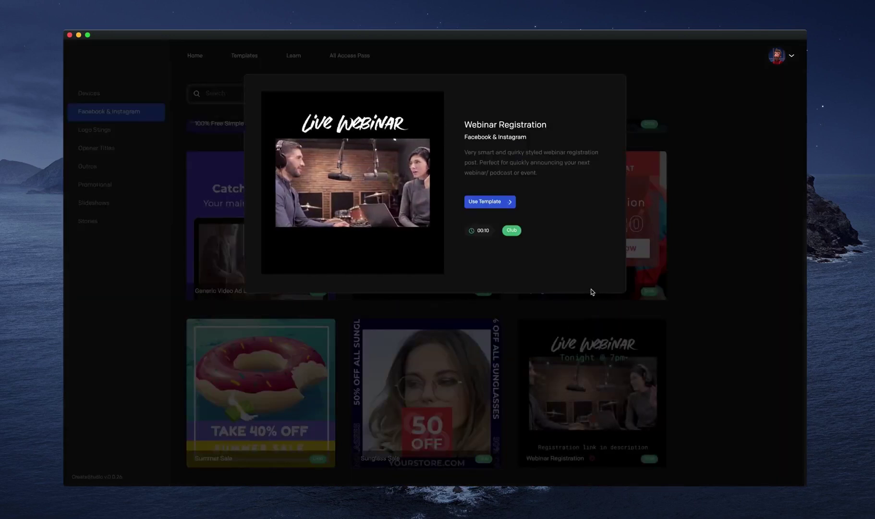
click(728, 294)
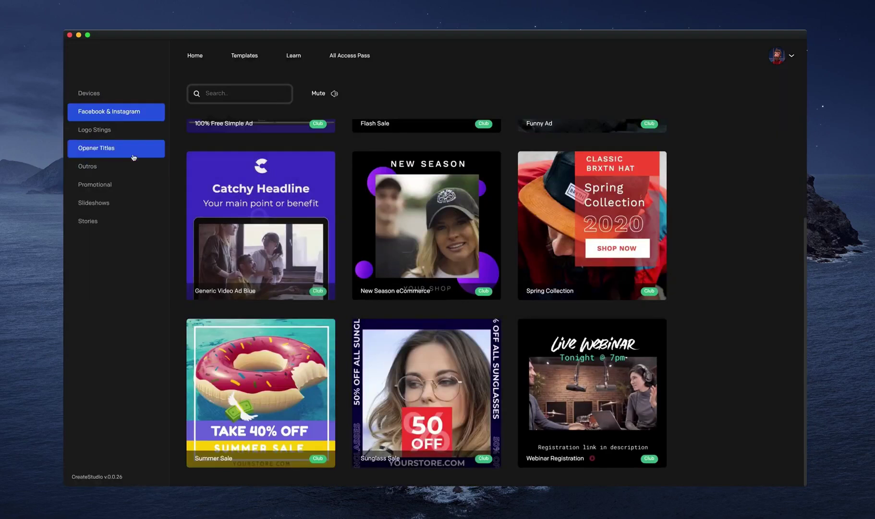
- Preview the Cartoon Explosion and Santa Christmas Intro templates in the Logo Stings category
click(123, 136)
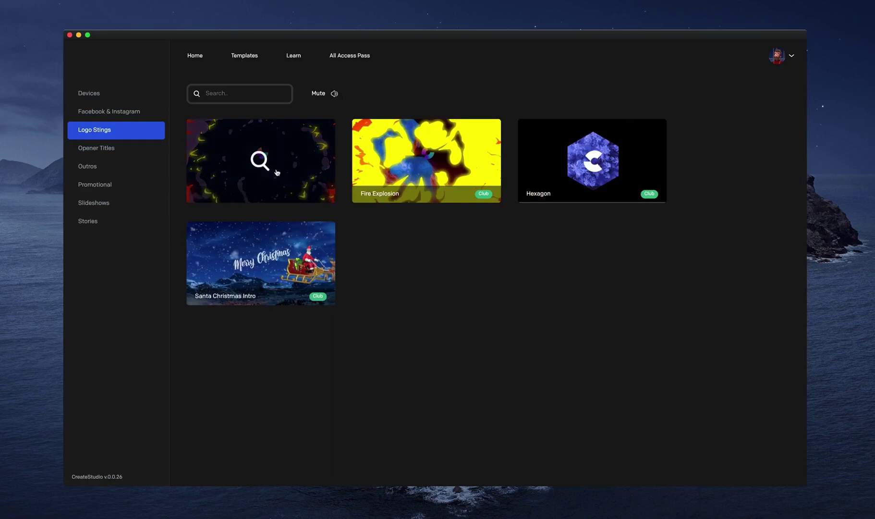
click(292, 150)
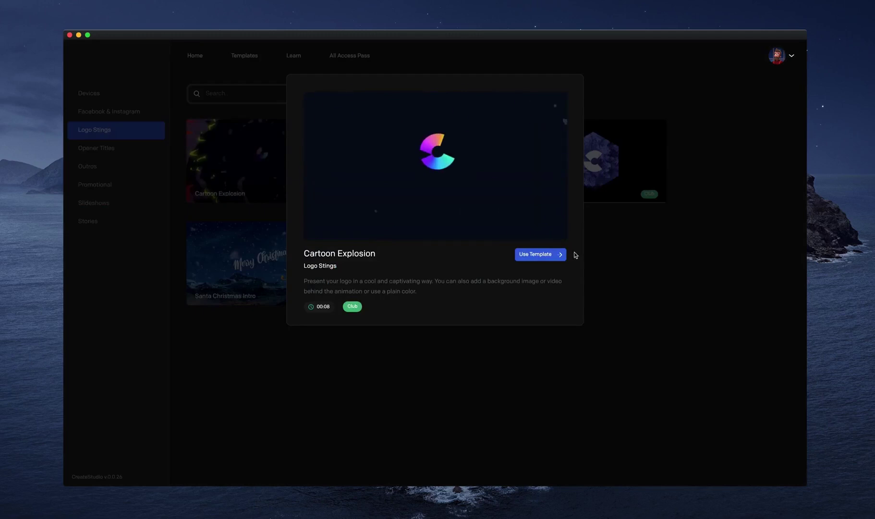
click(626, 275)
click(281, 239)
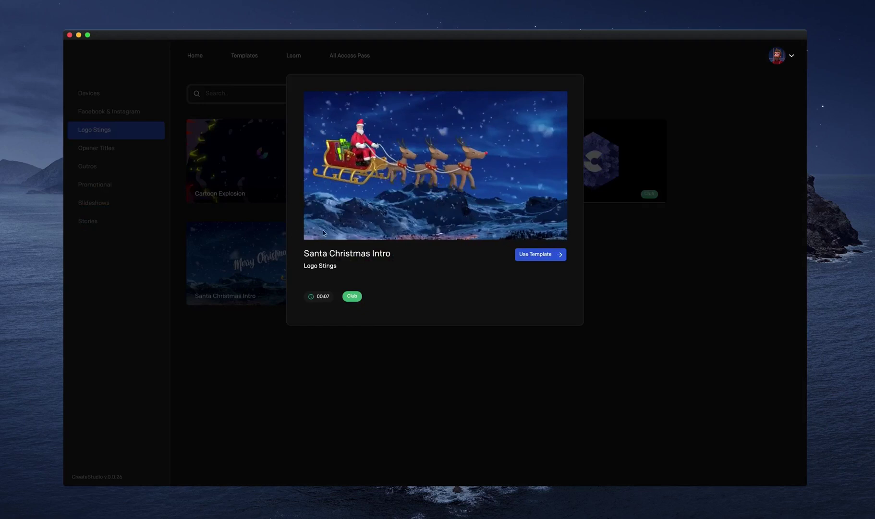
click(613, 287)
- Preview the Simple Clean Opener template in the Opener Titles category
click(104, 152)
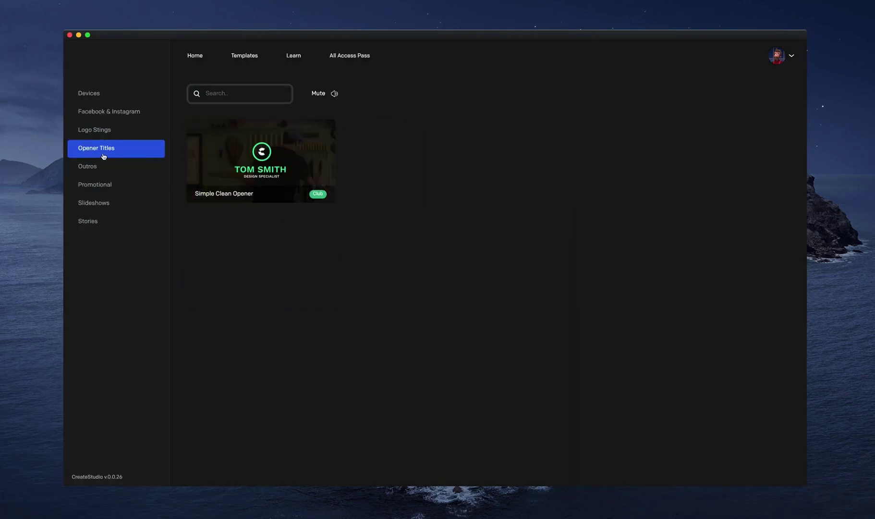
click(312, 141)
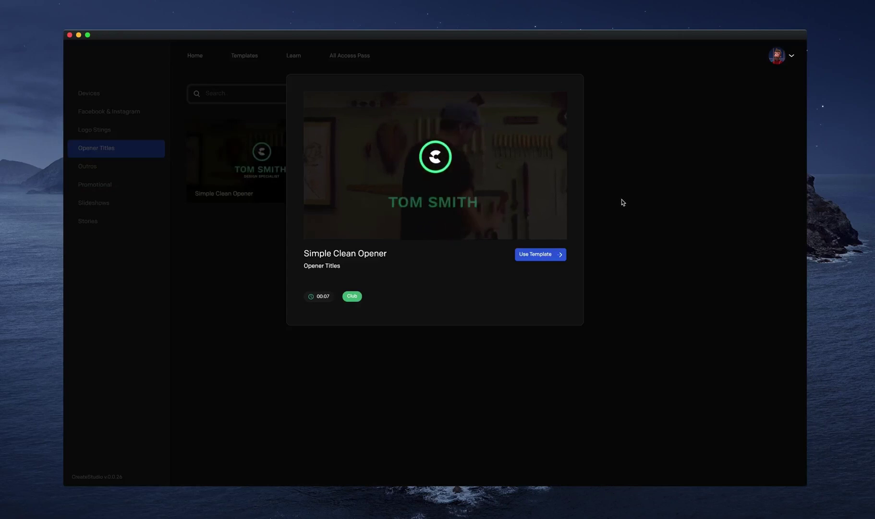
click(622, 207)
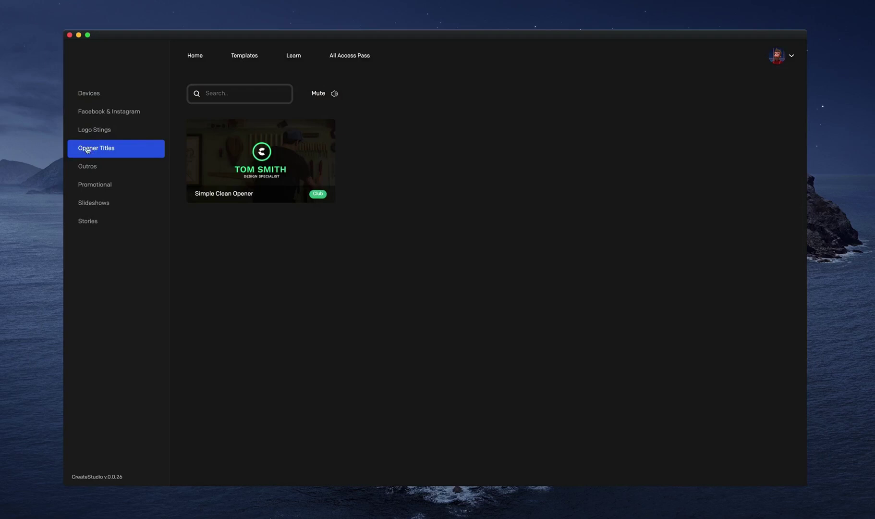
- Preview the Newsletter Sign Up and YouTube Frame templates in the Outros category
click(93, 167)
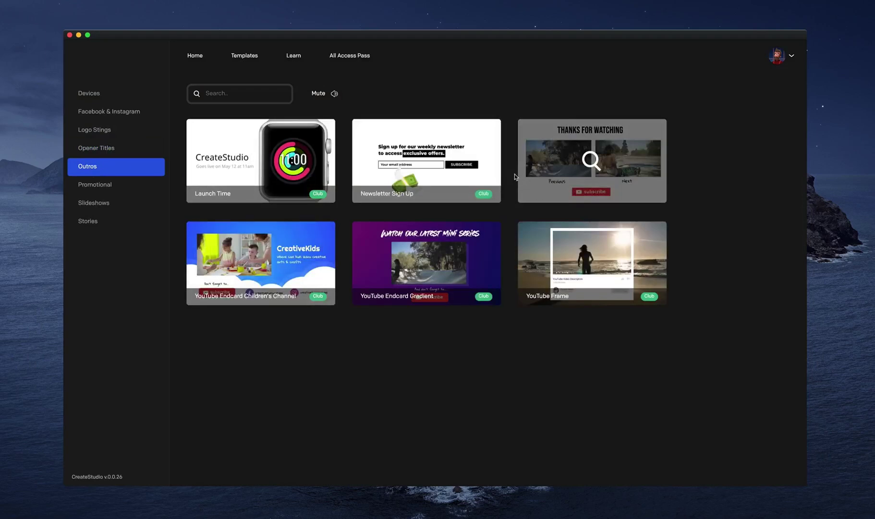
click(430, 165)
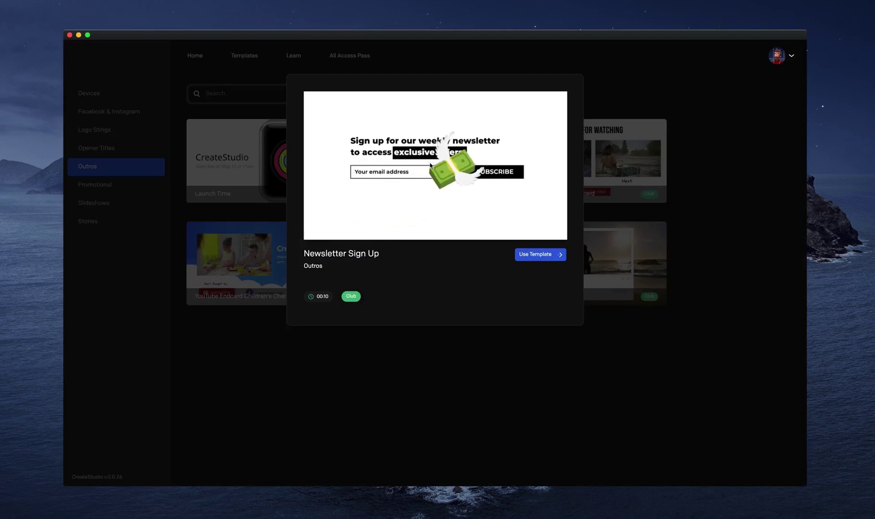
click(650, 212)
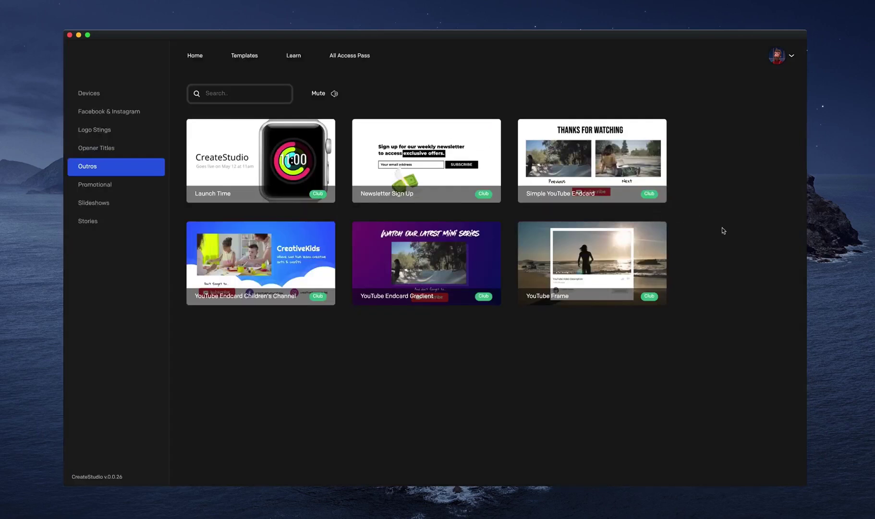
click(592, 265)
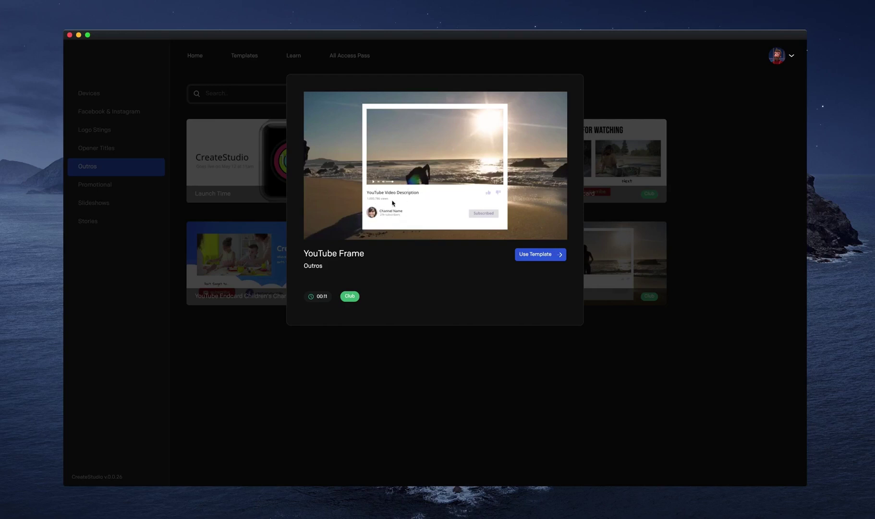
click(696, 283)
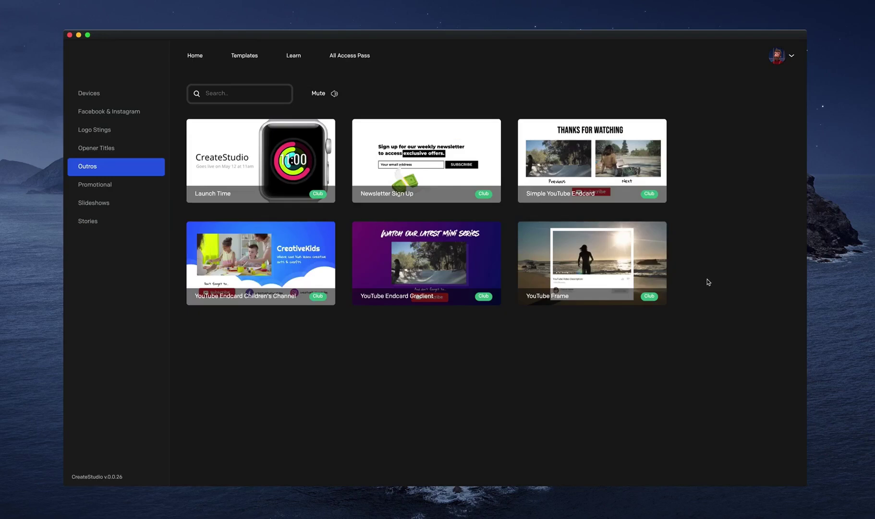
- Browse the templates in the Promotional, Slideshows and Stories categories
click(131, 188)
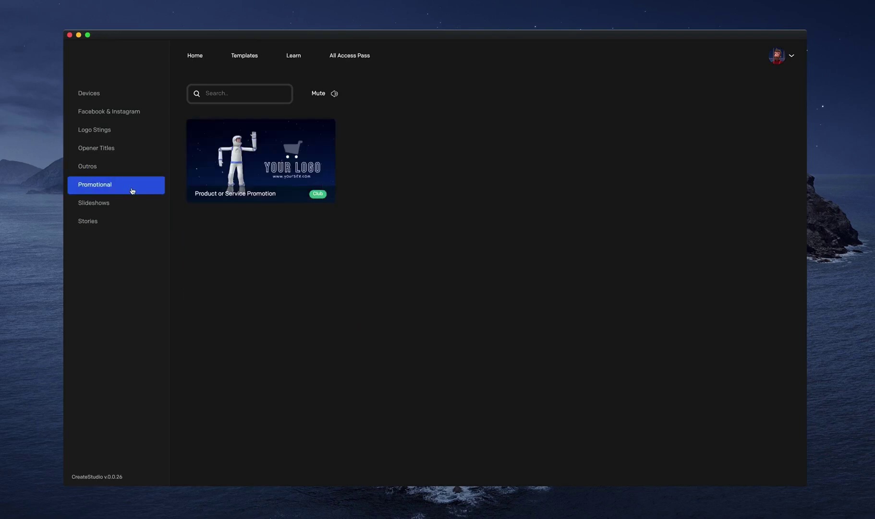
click(129, 206)
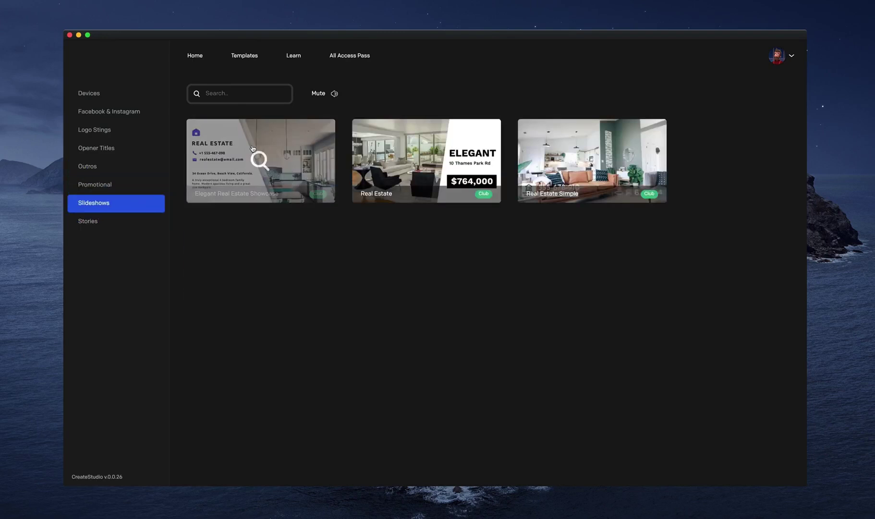
click(120, 225)
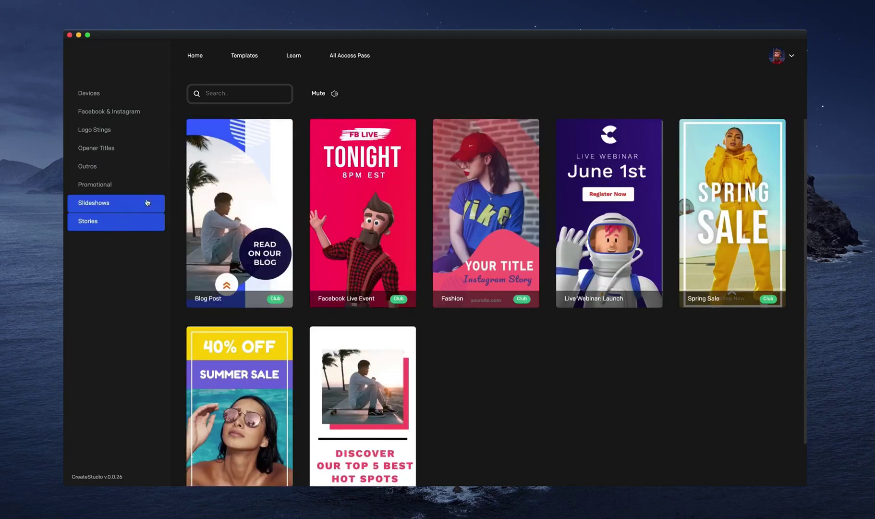
scroll(417, 375, down, 2)
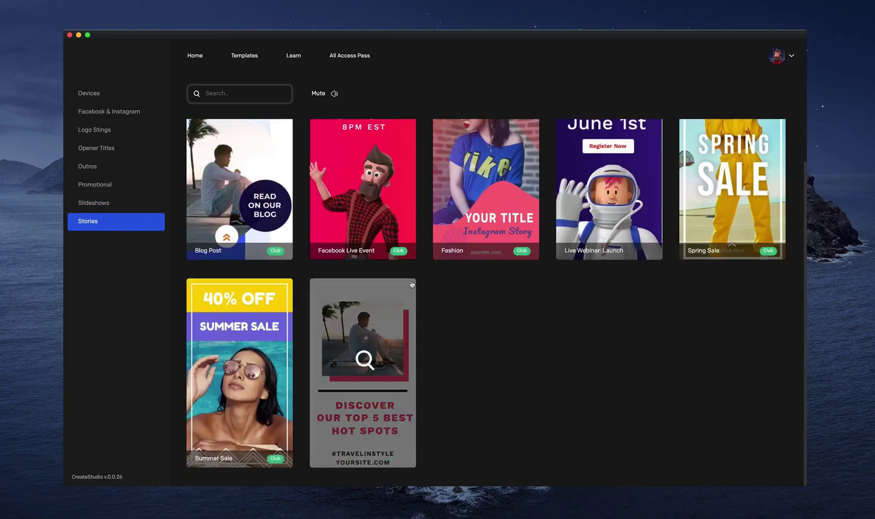
- Preview the Live Webinar: Launch Announcement and Travel Post templates in the Stories category
click(611, 214)
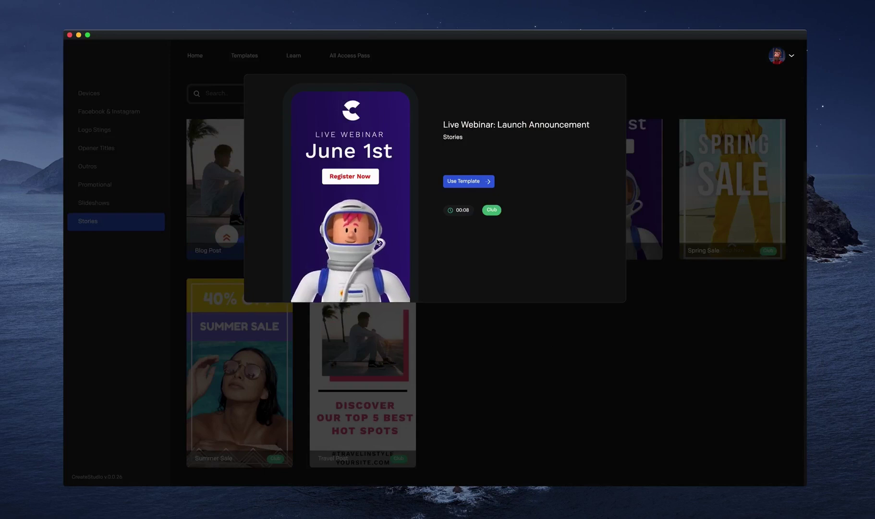
click(432, 363)
click(409, 359)
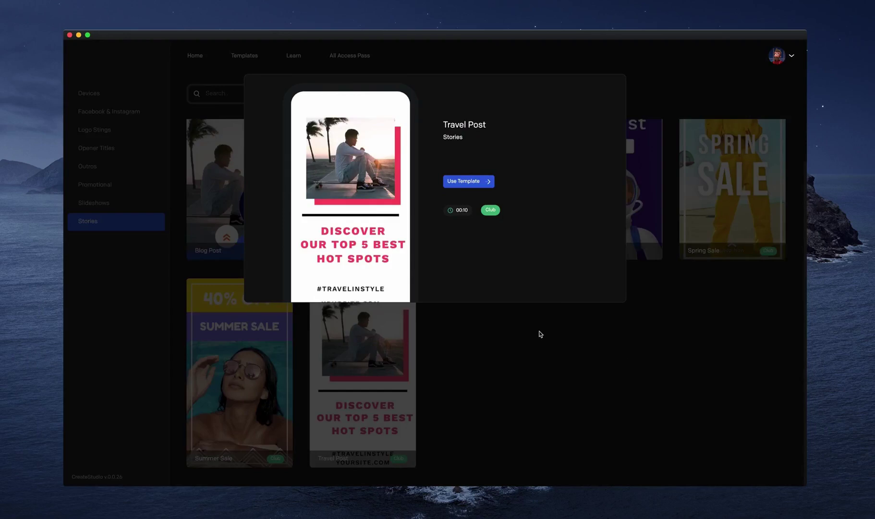
click(540, 334)
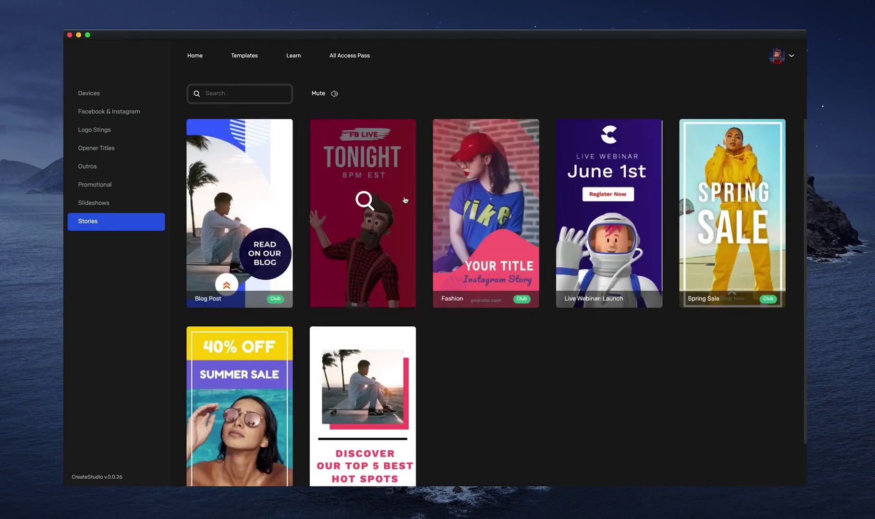
- Create a project from the Facebook Live Event template in the Stories category
click(403, 197)
click(467, 181)
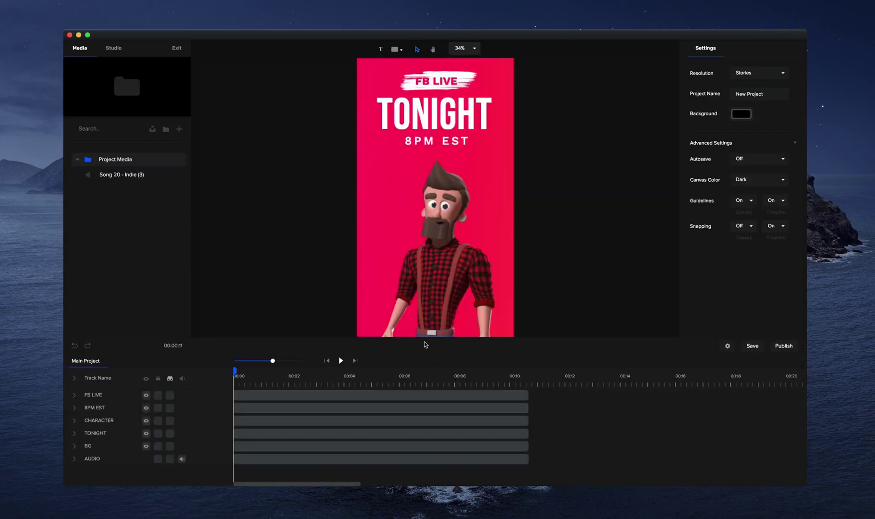
- Play the project from the start of the timeline and pause at about 2 seconds
scroll(436, 312, down, 2)
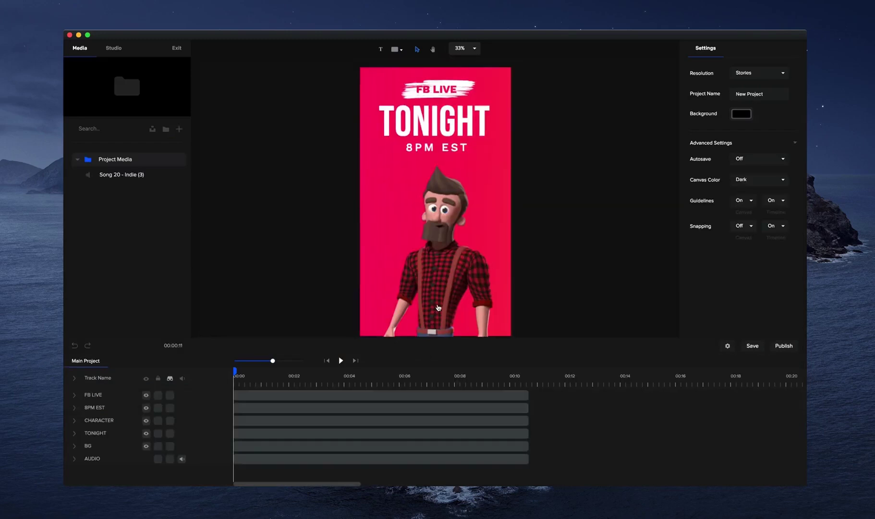
click(341, 360)
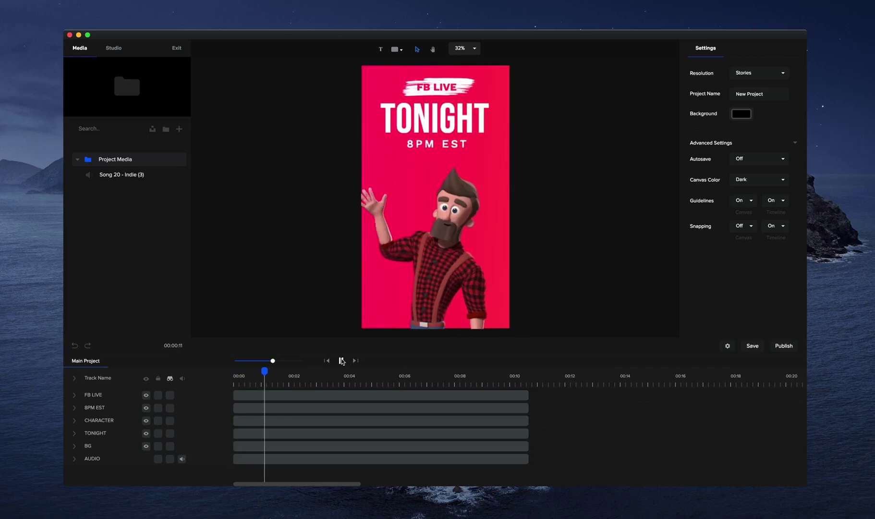
click(341, 360)
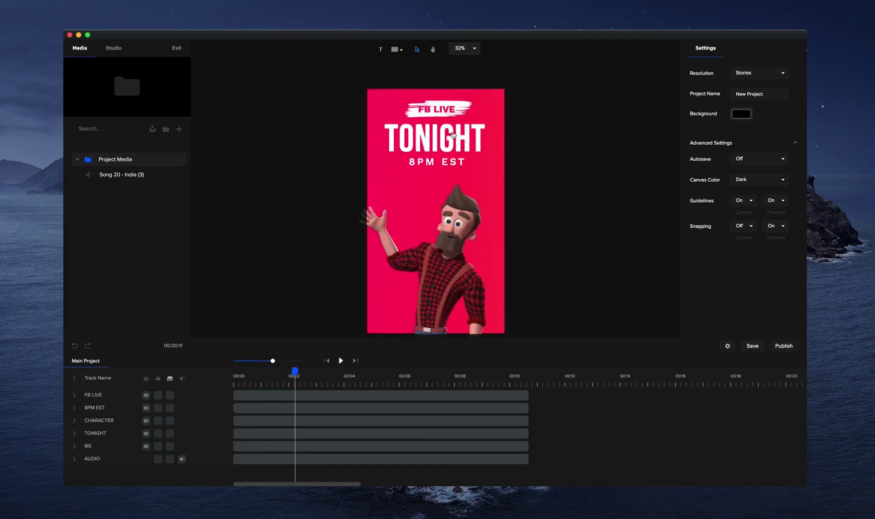
- Replace the FB LIVE heading text with LIVE EVENT
click(441, 113)
double_click(441, 113)
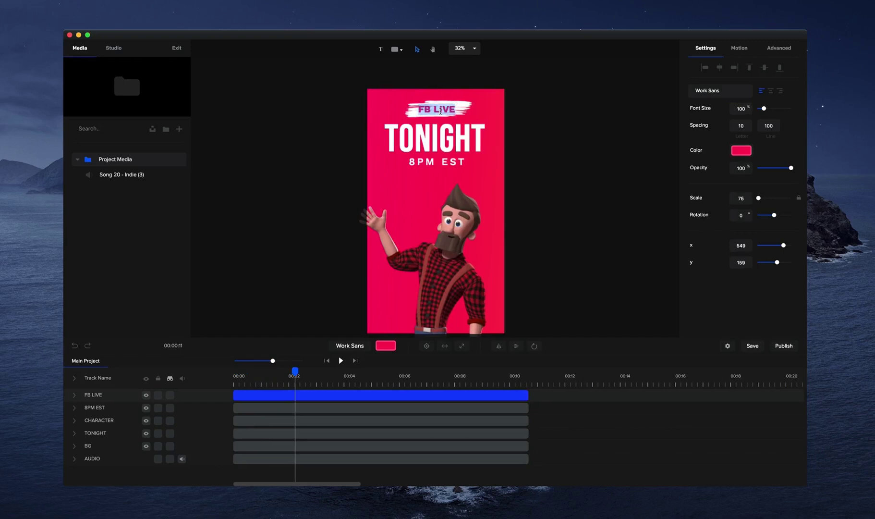
text(LIVE EVENT)
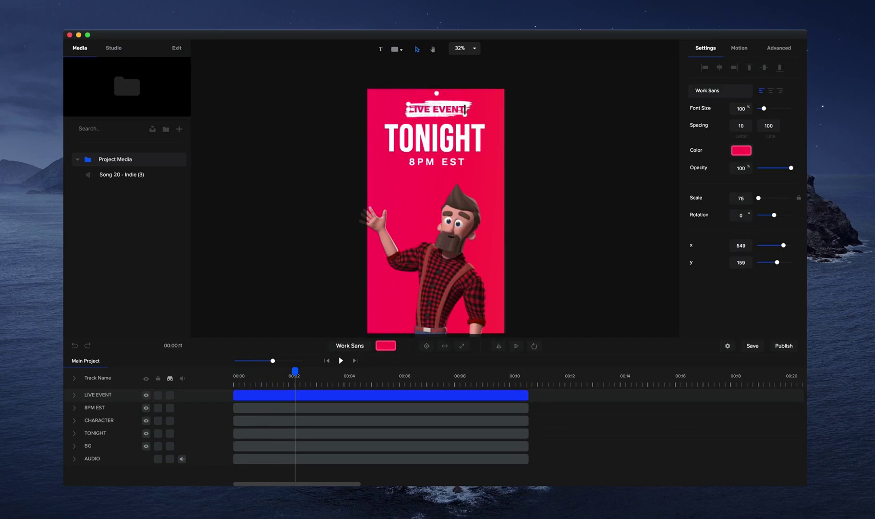
click(579, 117)
- Shrink the LIVE EVENT text to a scale of about 61 so it fits inside the white brush stroke
scroll(447, 104, up, 5)
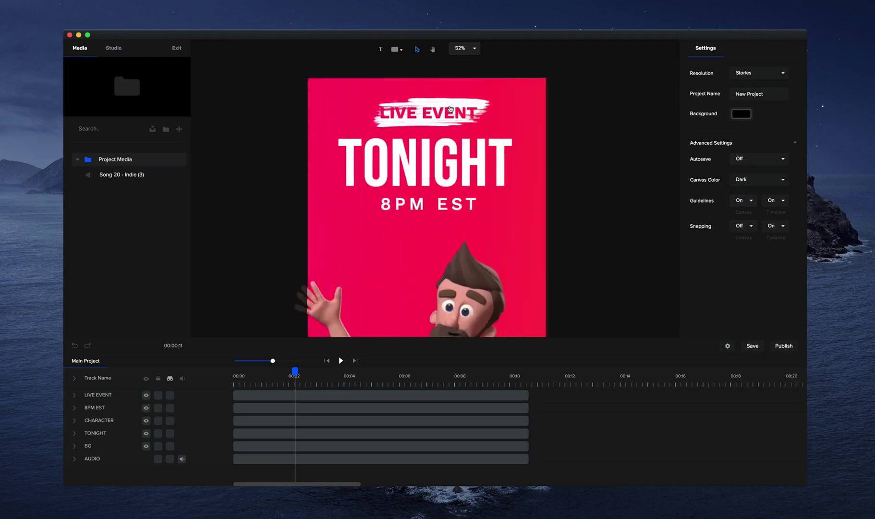
click(455, 117)
drag(483, 108, 381, 117)
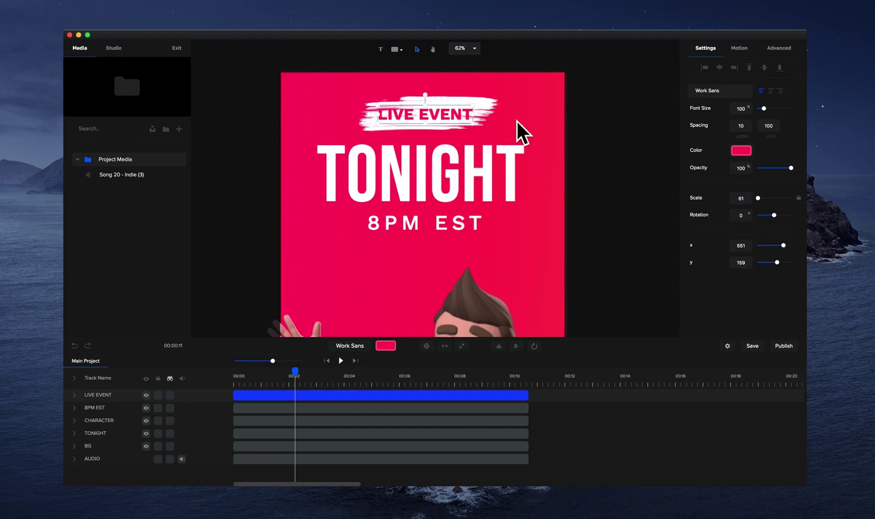
- Try several popular and favorite fonts on the LIVE EVENT text and set it to Fredoka One
click(737, 92)
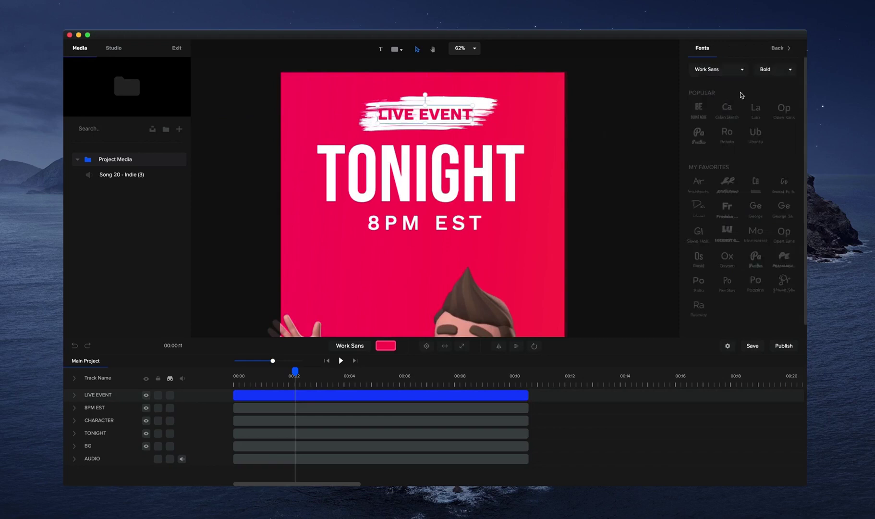
click(698, 109)
click(727, 110)
click(756, 111)
click(727, 136)
click(699, 134)
click(726, 182)
click(698, 182)
click(700, 206)
click(727, 208)
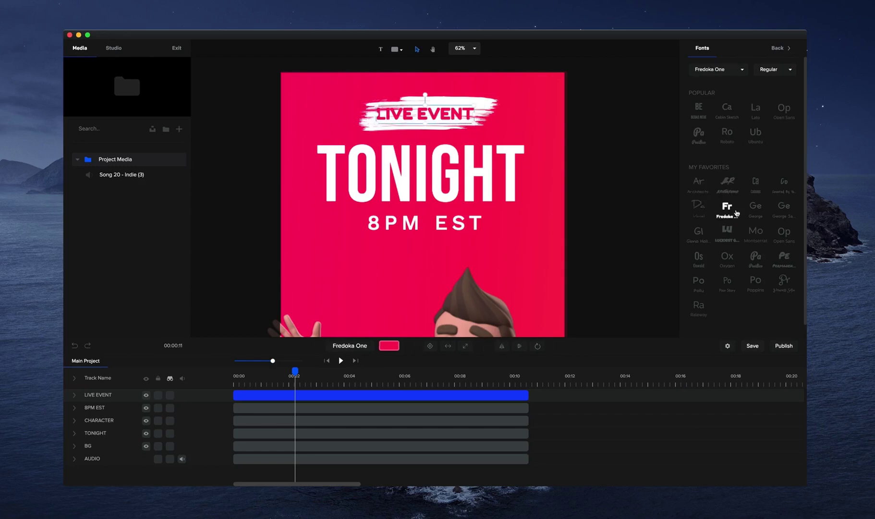
scroll(379, 108, up, 3)
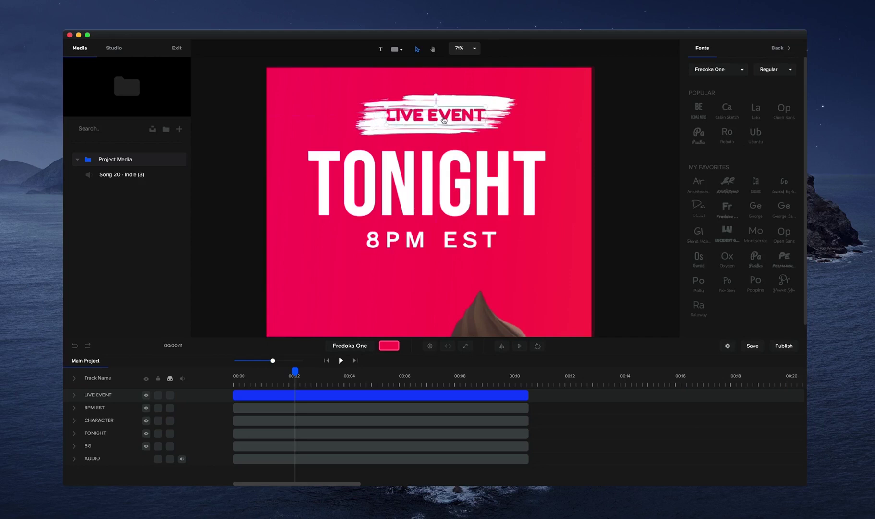
scroll(485, 116, down, 2)
click(487, 114)
scroll(525, 129, down, 4)
click(464, 112)
click(469, 140)
click(481, 190)
drag(559, 217, 549, 177)
click(416, 159)
- Expand the character's action track and change its Thumbs Up action to Selfie
click(429, 258)
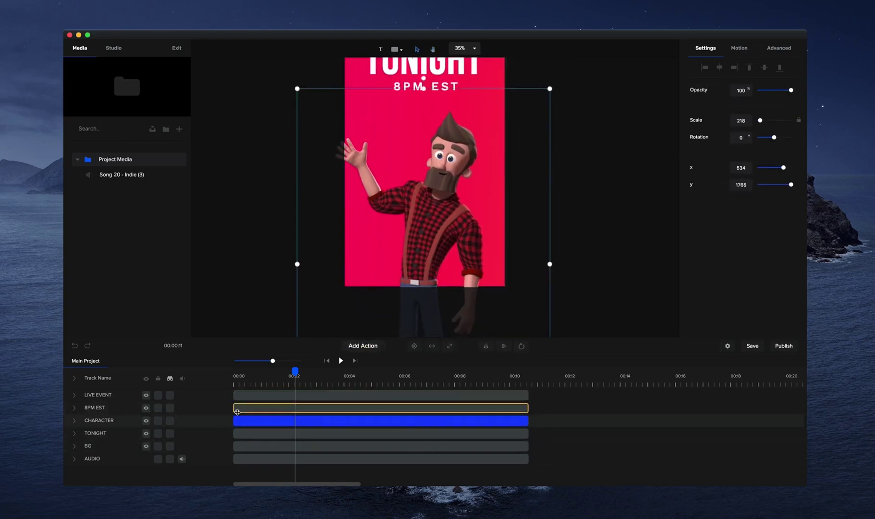
click(74, 420)
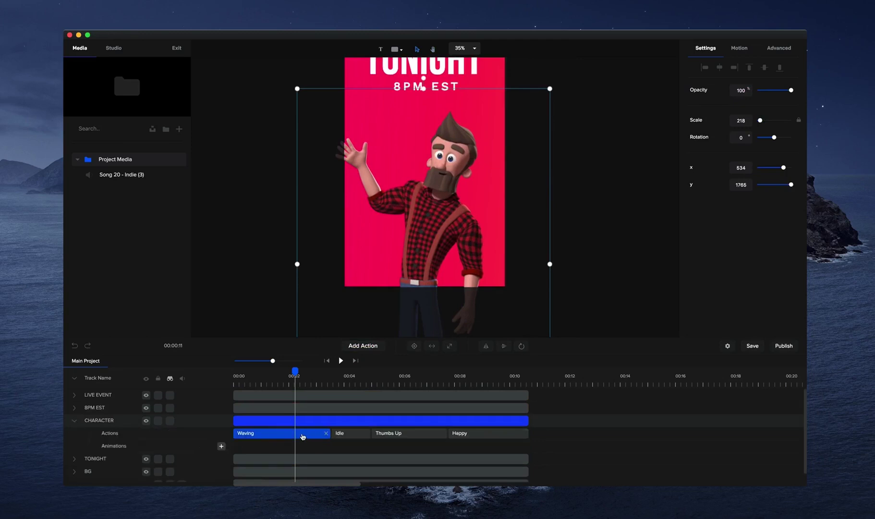
click(302, 436)
click(392, 346)
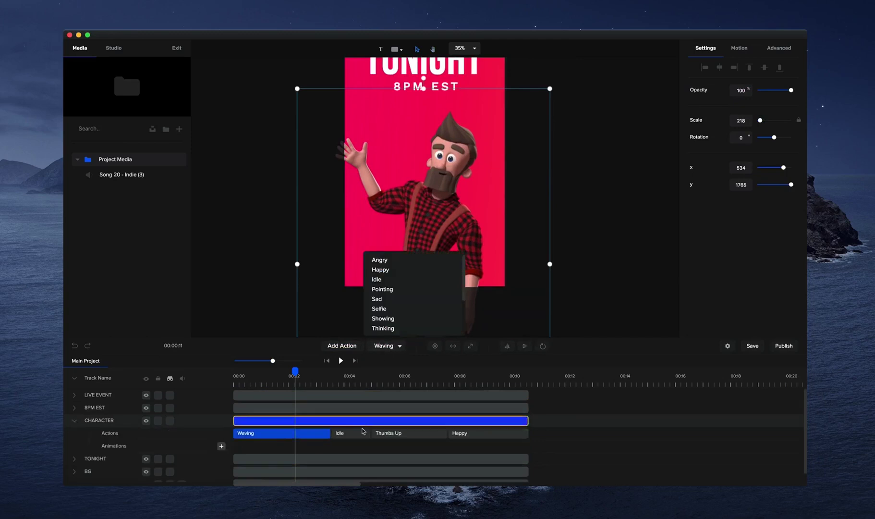
click(390, 436)
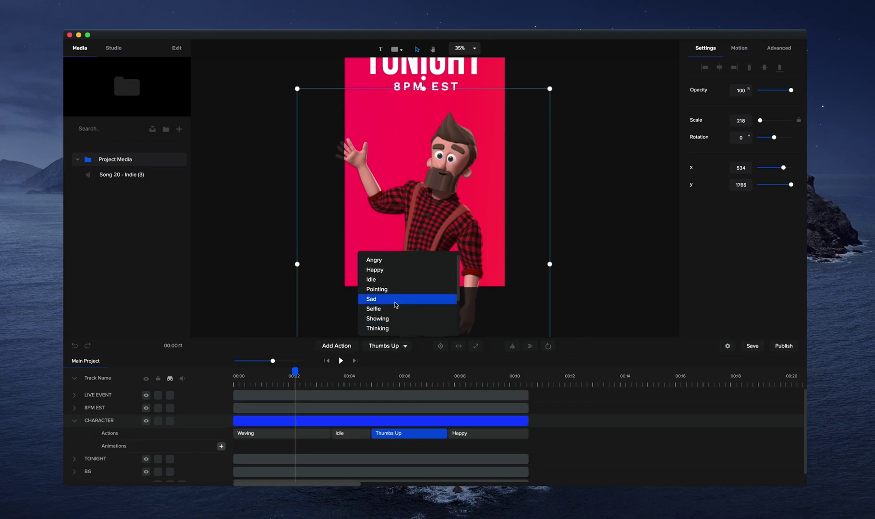
scroll(397, 310, down, 1)
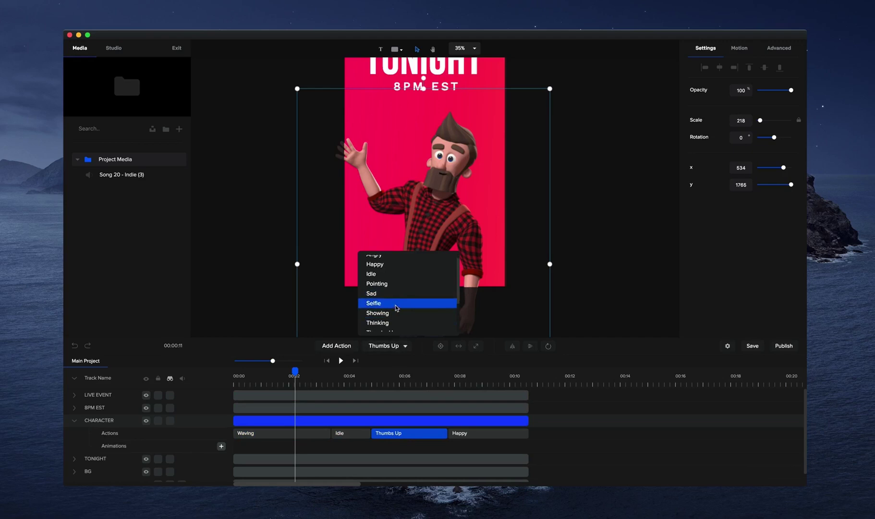
click(388, 303)
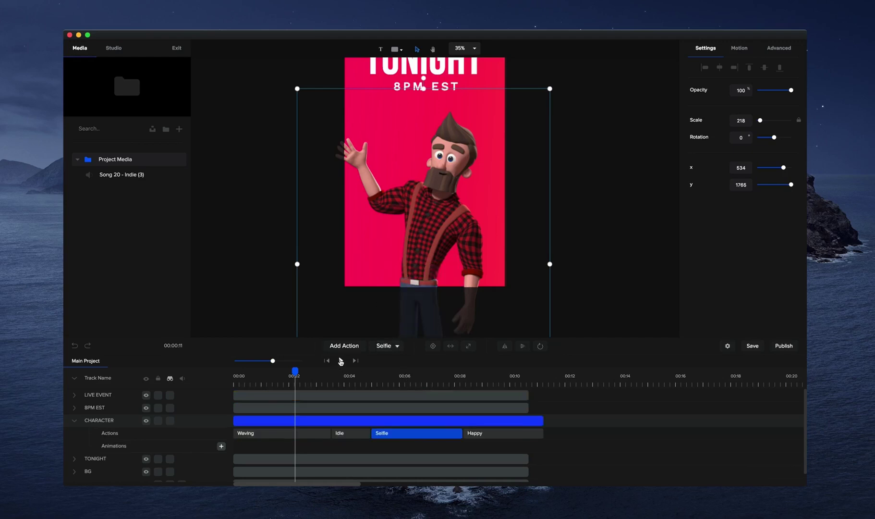
- Play the project to about 8 seconds to check the character's actions, and collapse the CHARACTER track
click(340, 360)
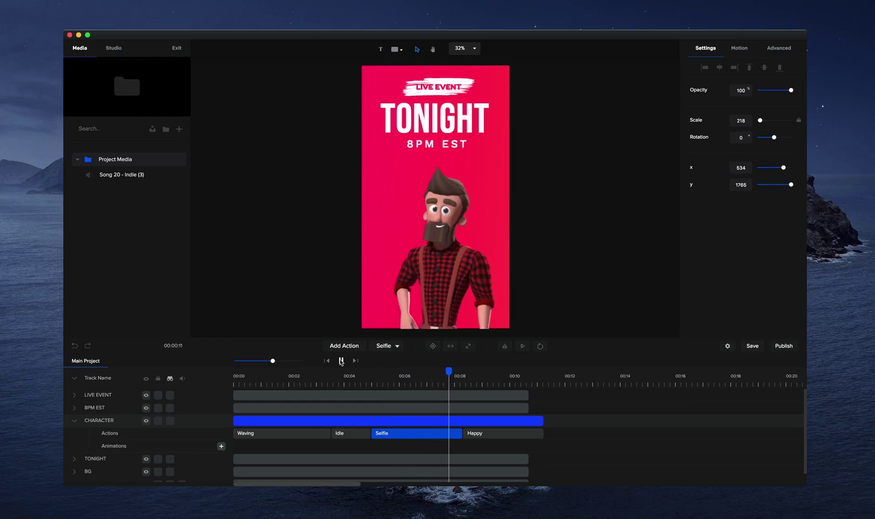
click(341, 360)
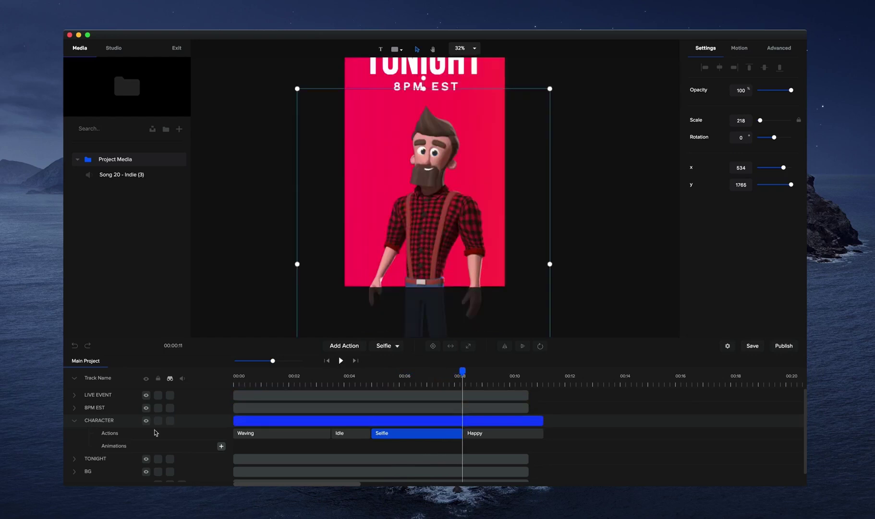
click(75, 421)
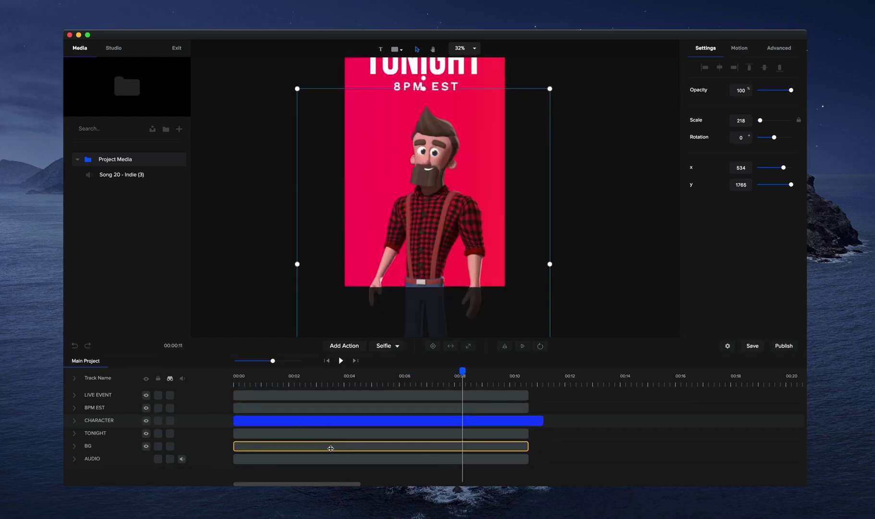
- Delete all visible text, character and background tracks together with the AUDIO track
scroll(538, 164, down, 3)
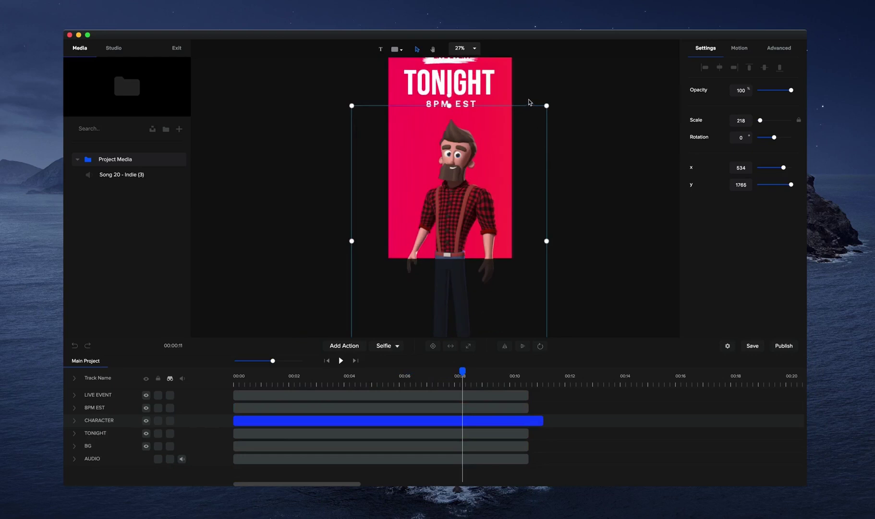
scroll(529, 102, up, 2)
drag(572, 75, 296, 327)
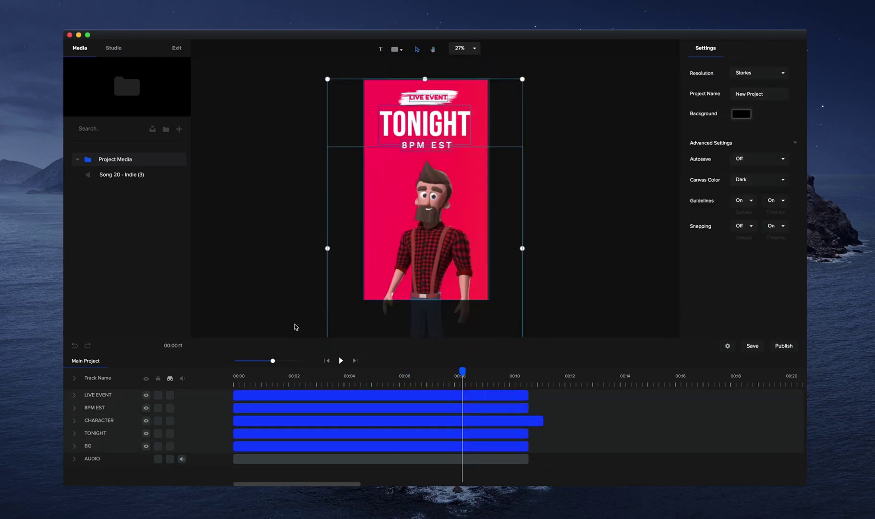
key(Delete)
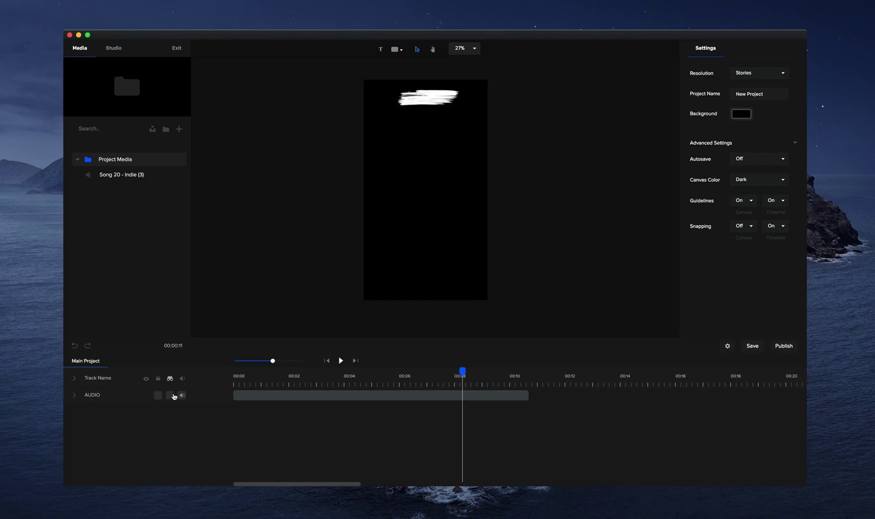
click(274, 395)
key(Delete)
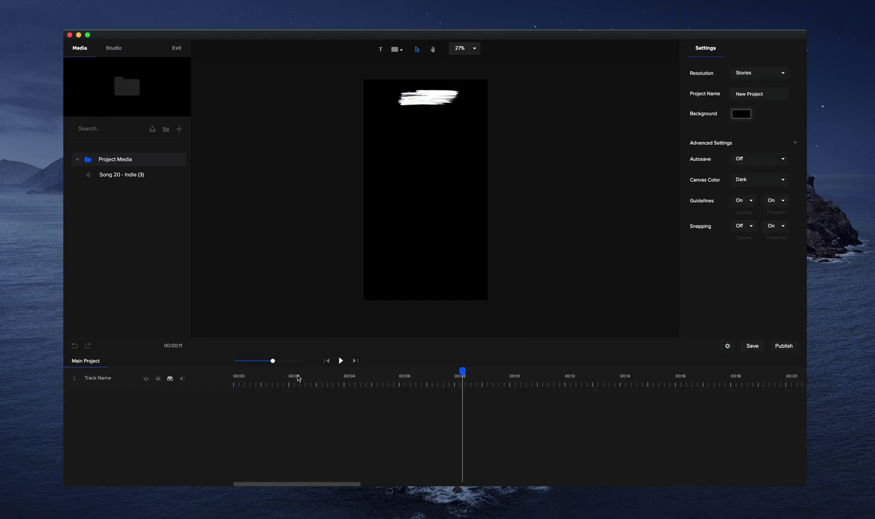
- Reveal the two hidden BRUSH tracks, unlock them and delete both
click(169, 378)
click(158, 395)
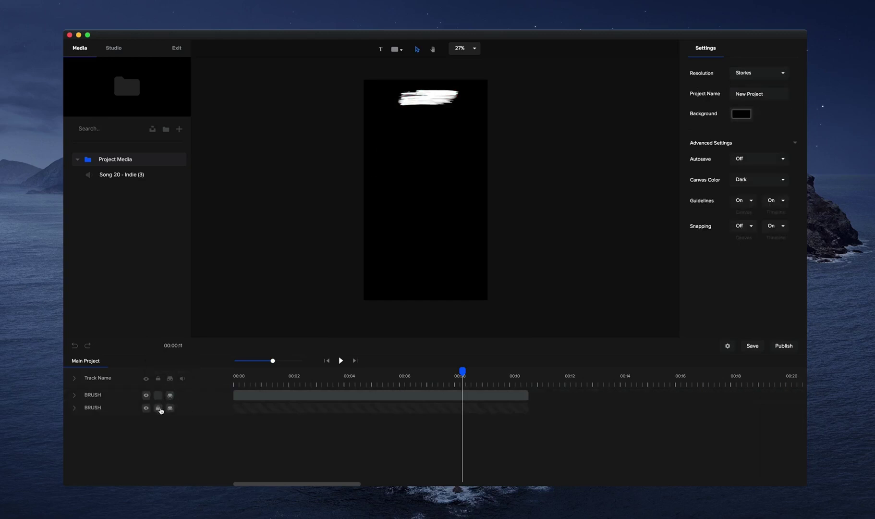
click(158, 408)
click(170, 396)
shift+click(268, 408)
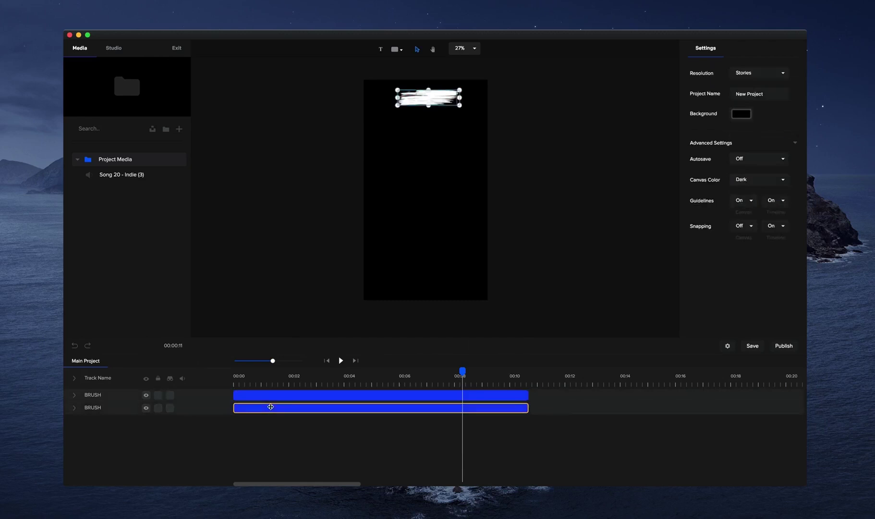
key(Delete)
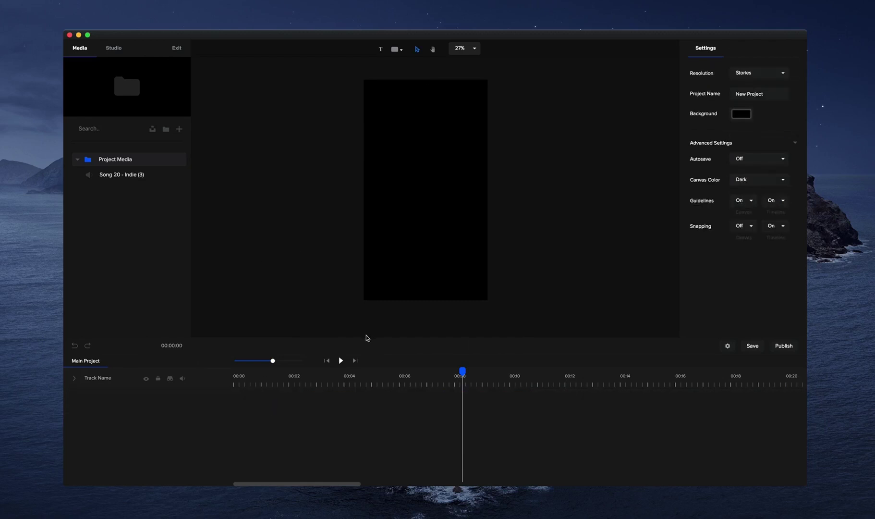
- Enlarge the timeline area slightly and set the project resolution to 1080p HD
drag(365, 337, 361, 315)
click(752, 75)
click(747, 109)
key(h)
key(v)
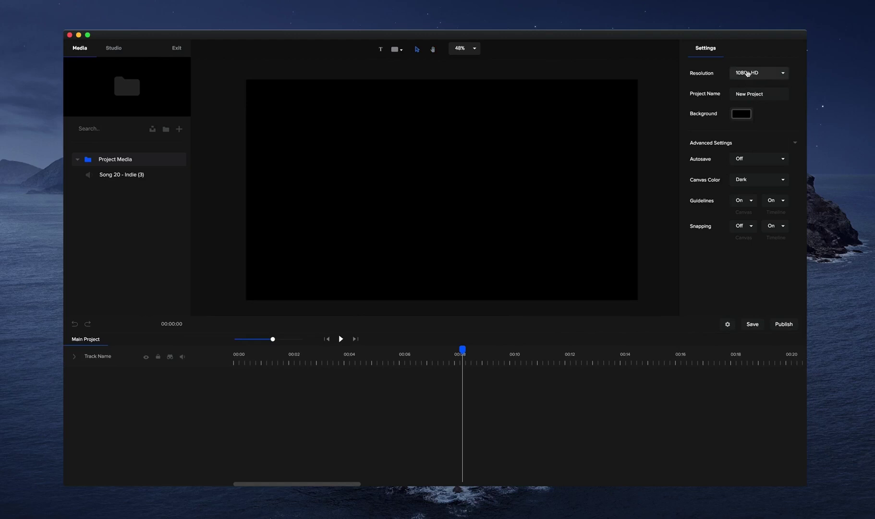
- Set the project background to white and autosave to every 2 minutes
drag(736, 92, 771, 92)
click(765, 106)
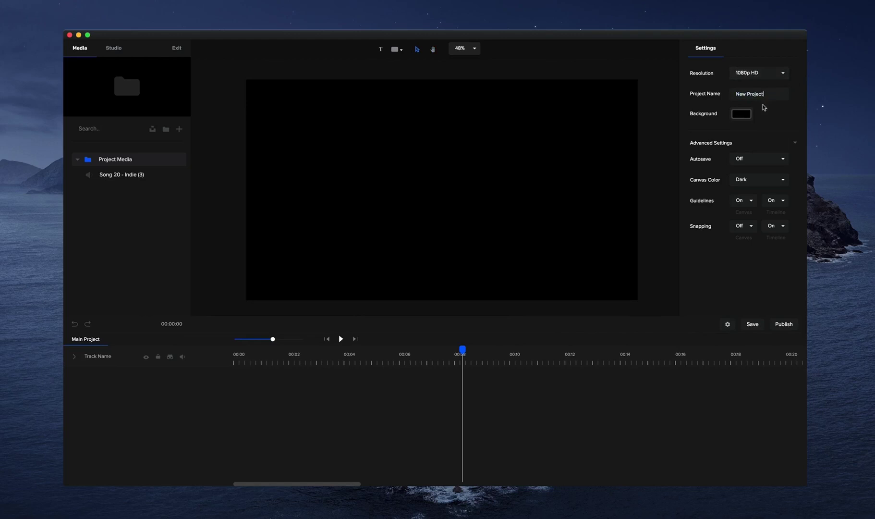
click(743, 116)
drag(734, 93, 748, 59)
click(778, 48)
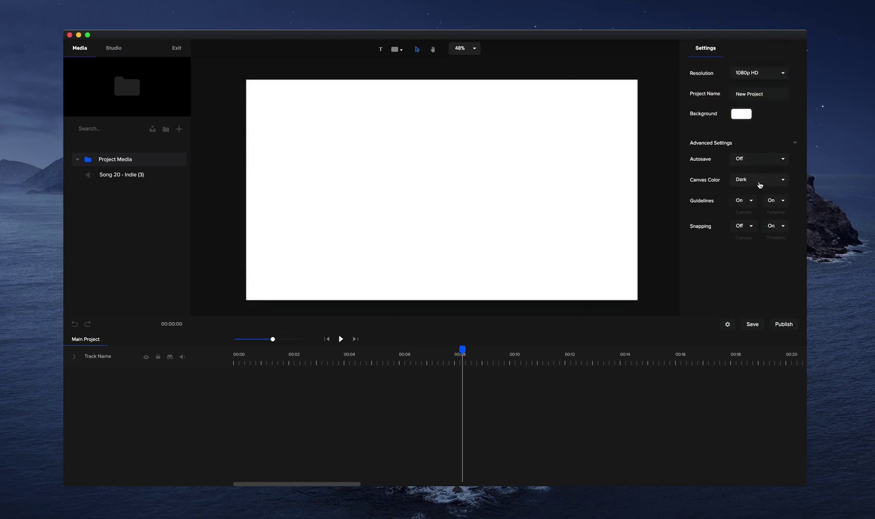
click(749, 160)
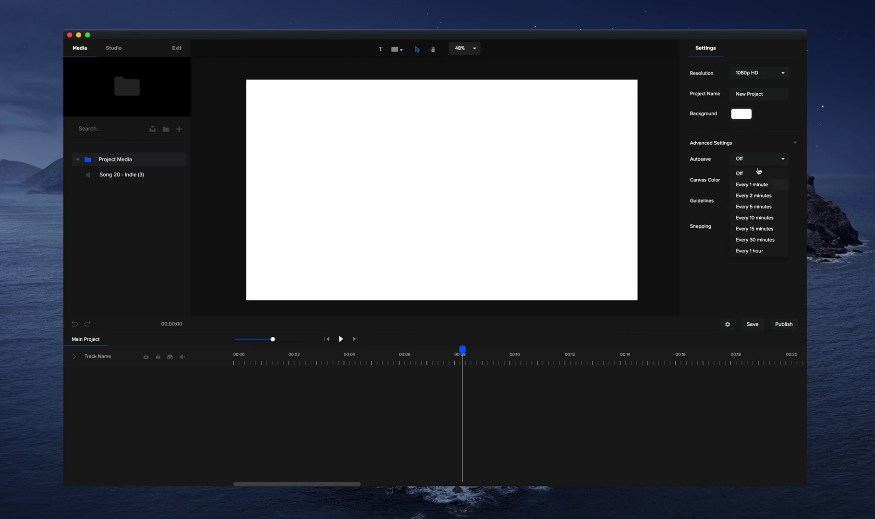
click(761, 198)
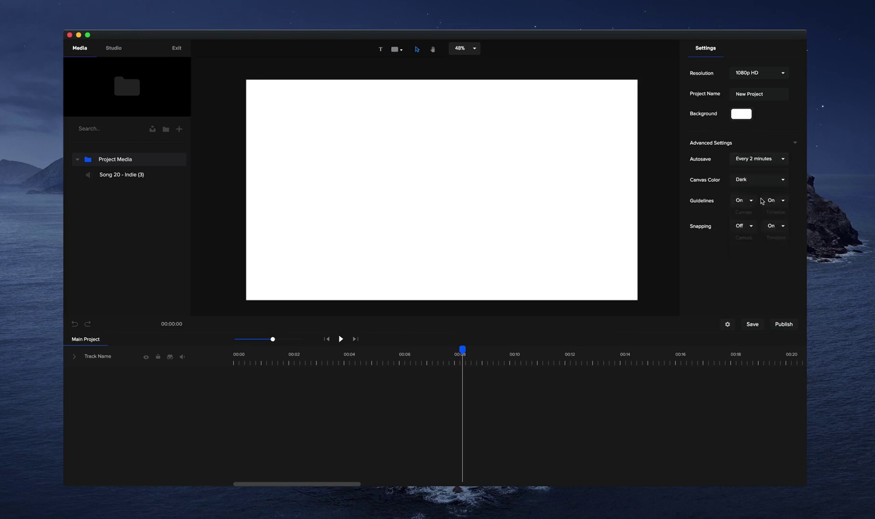
- Try the Light canvas color and switch it back to Dark
click(752, 185)
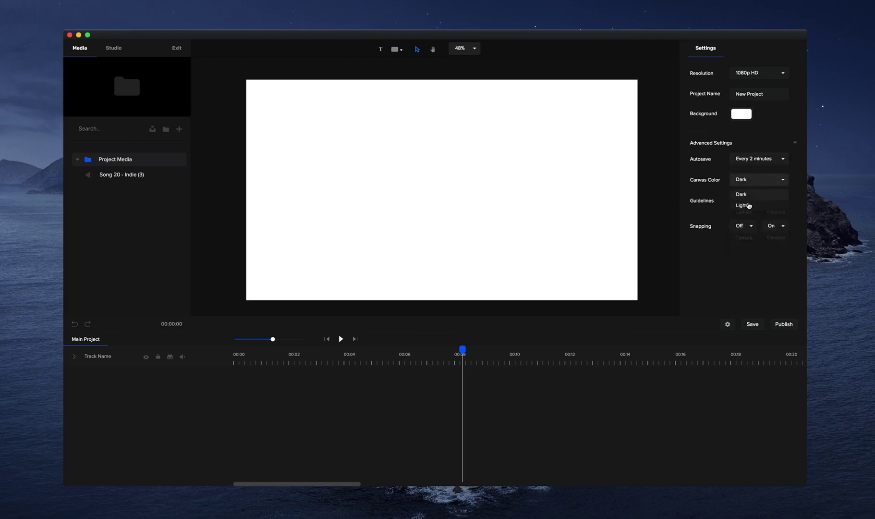
click(749, 206)
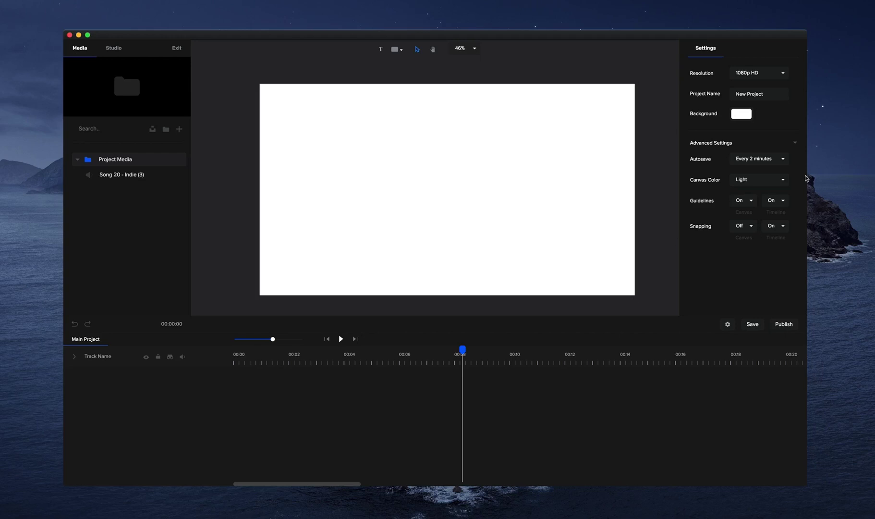
click(769, 179)
click(758, 196)
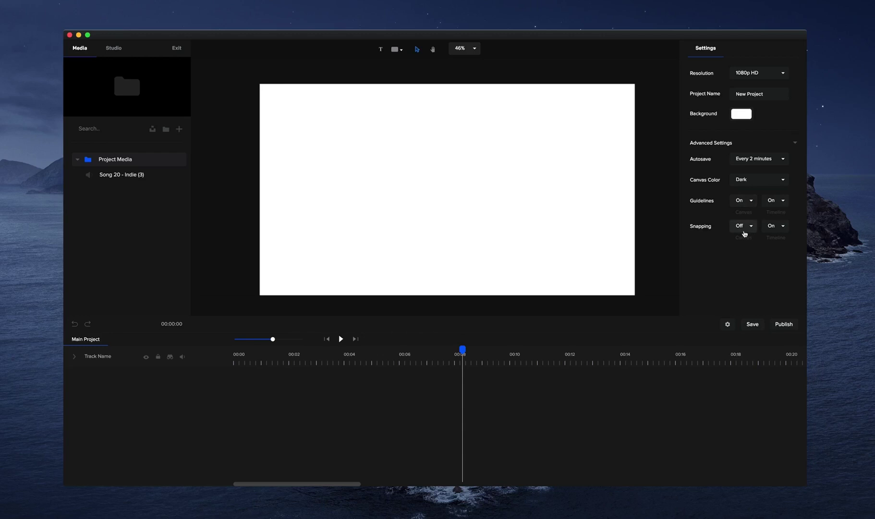
- Remove Song 20 - Indie (3) from the project media and import all five files from the CreateStudio Resources folder
click(168, 174)
key(BackSpace)
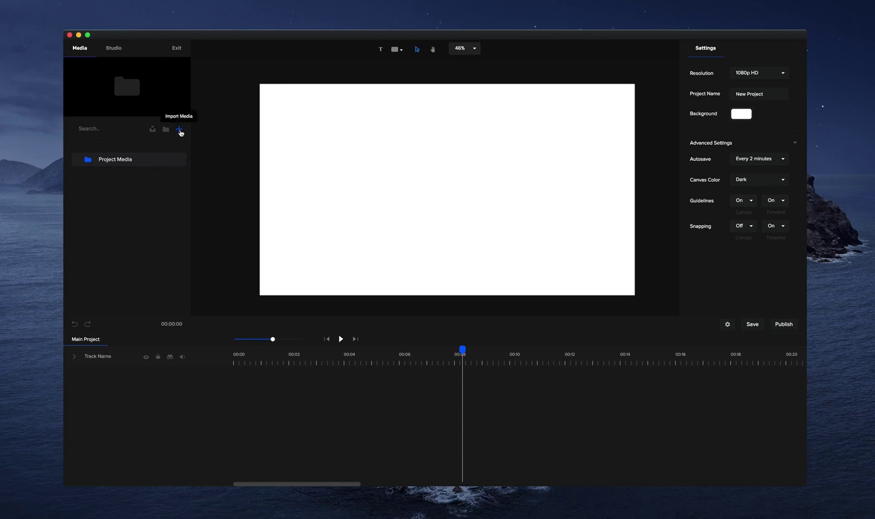
click(180, 130)
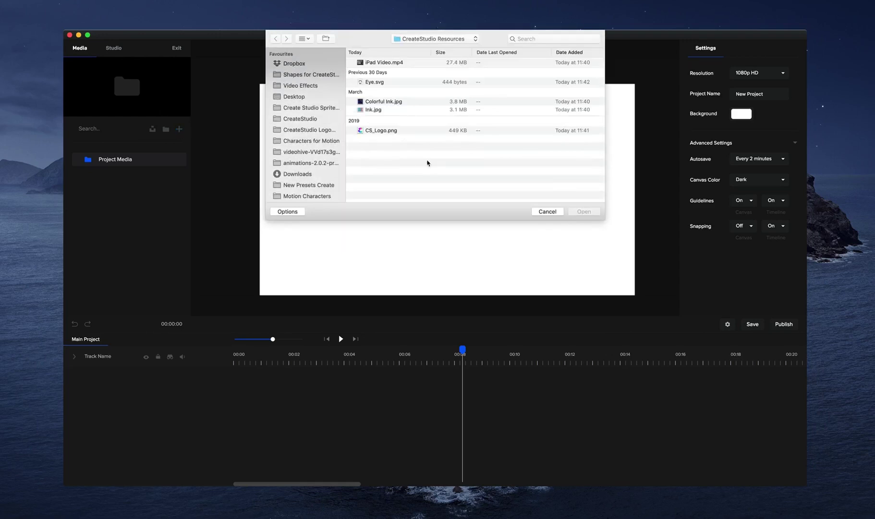
drag(428, 163, 372, 61)
click(585, 212)
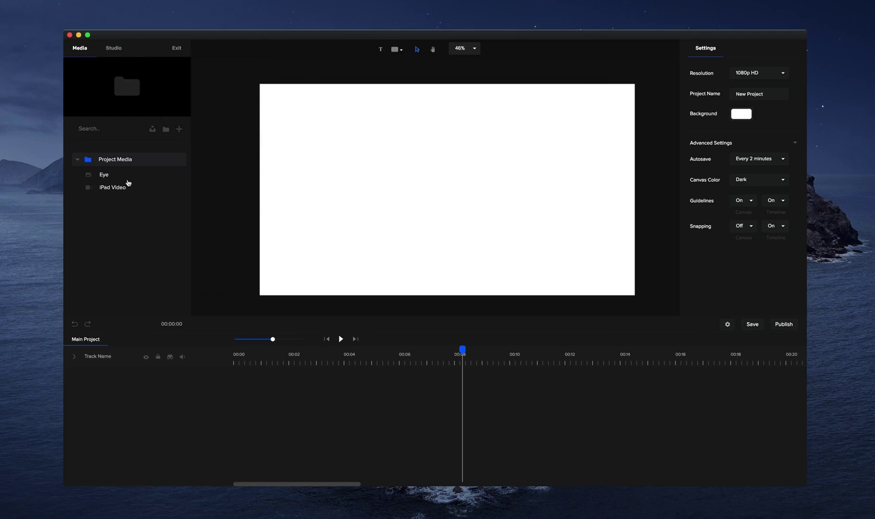
- Place the Eye graphic on the canvas, enlarge it to a scale of 3534, and check its edges up close
click(128, 181)
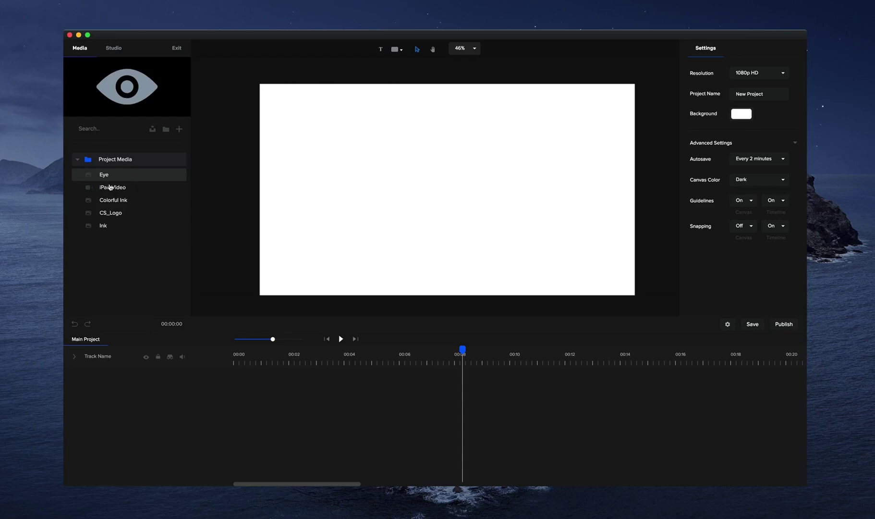
drag(117, 181, 384, 179)
mouse_move(485, 187)
mouse_down()
mouse_move(464, 164)
mouse_move(480, 170)
mouse_up()
scroll(461, 185, up, 10)
scroll(457, 186, up, 6)
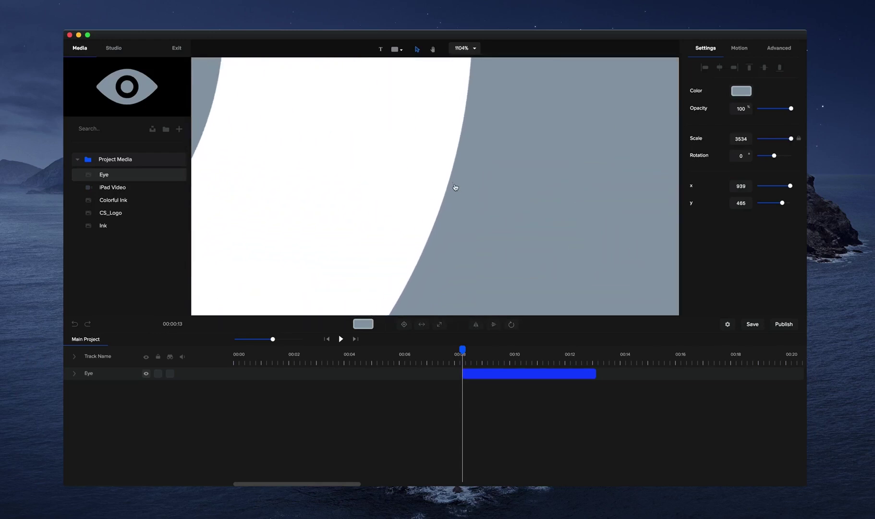
scroll(454, 183, down, 15)
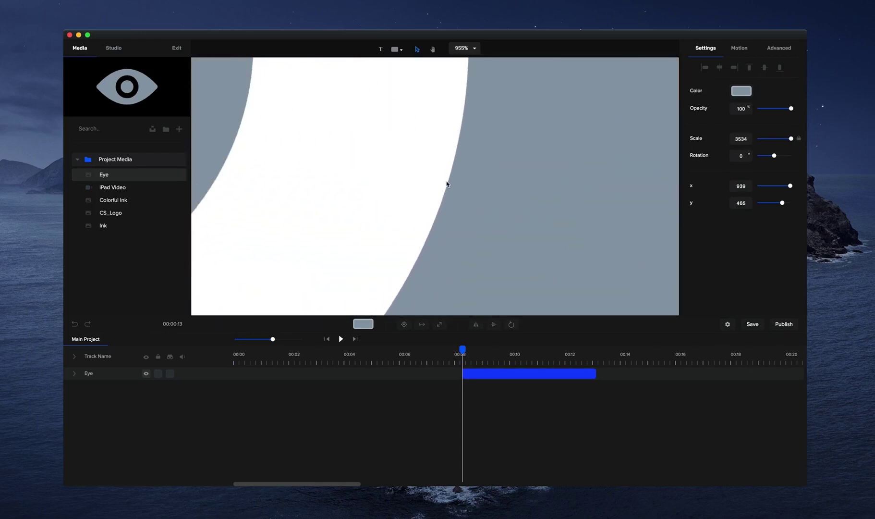
scroll(448, 185, down, 2)
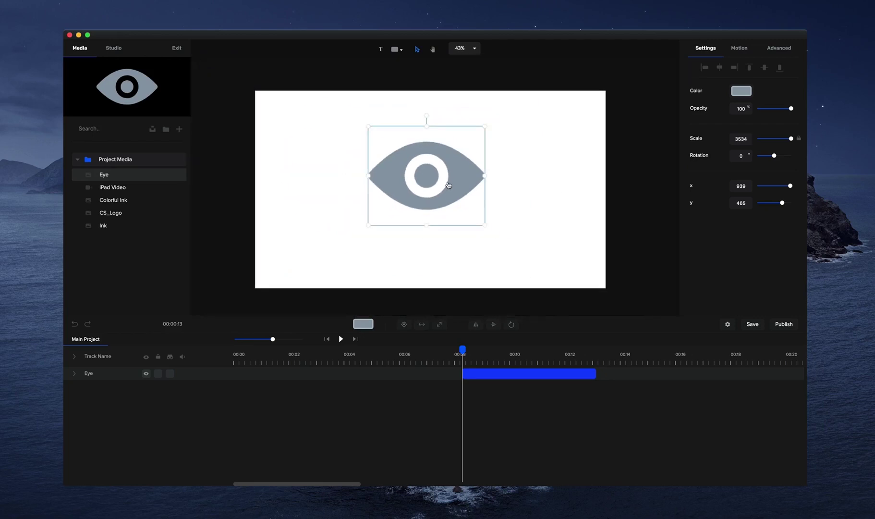
- Recolor the Eye with a linear gradient running from purple to blue #001AFF
click(740, 92)
drag(717, 104, 743, 85)
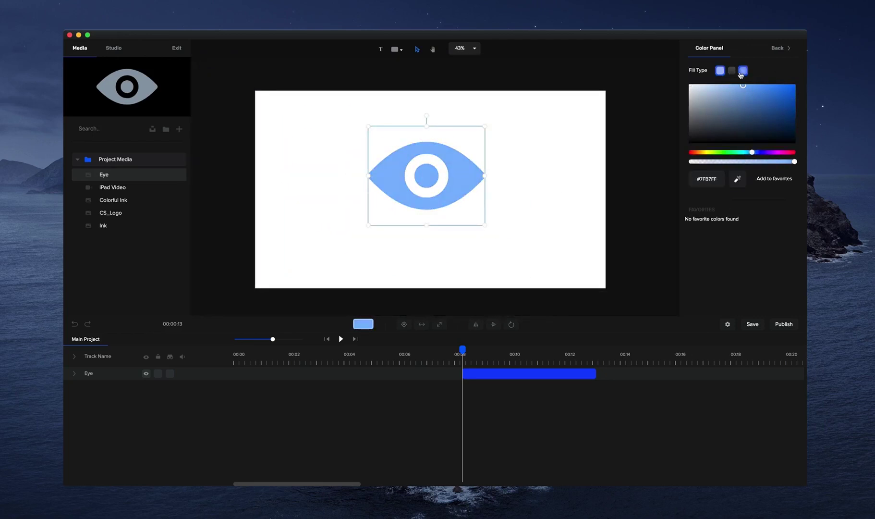
click(731, 70)
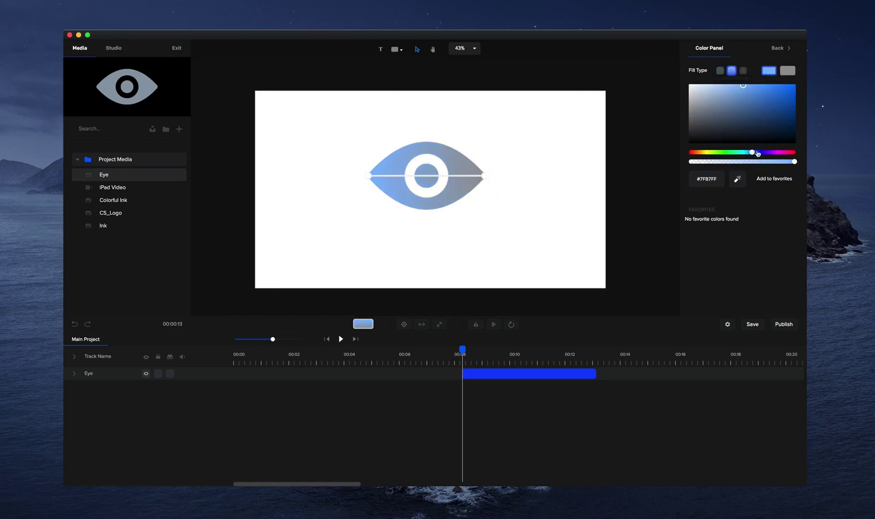
drag(754, 152, 769, 153)
drag(770, 91, 775, 87)
click(787, 73)
drag(770, 152, 758, 153)
drag(780, 89, 803, 83)
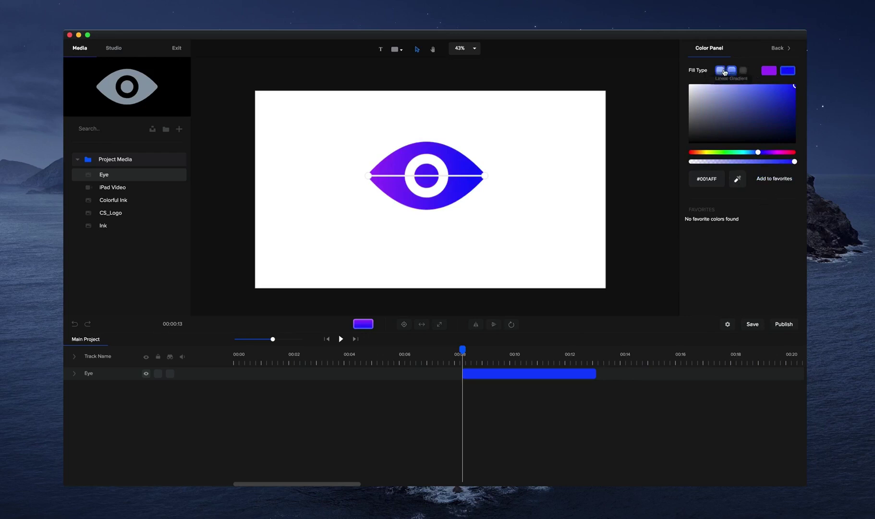
- Switch the Eye back to a solid purple fill and move it to about x 993, y 525
click(720, 71)
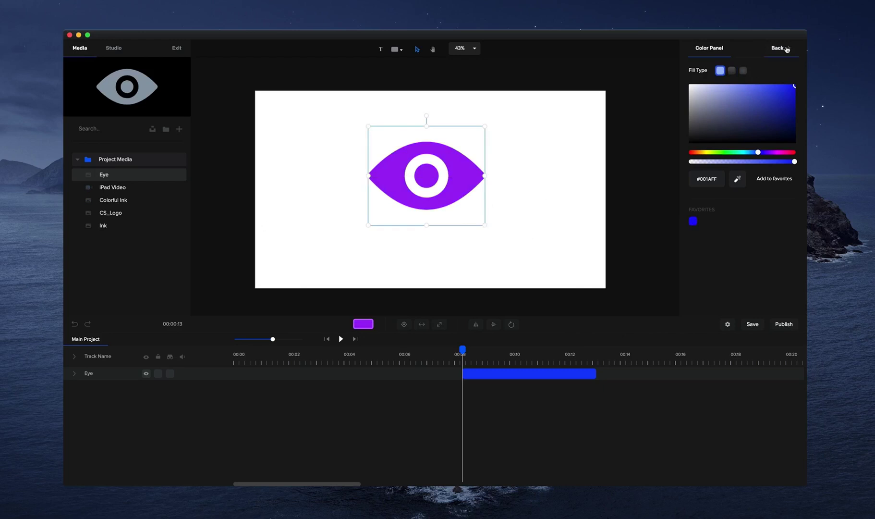
click(786, 48)
drag(472, 179, 484, 190)
- Browse the Slide and Zoom entrance motions and apply Scale & Rotate In to the Eye
click(748, 46)
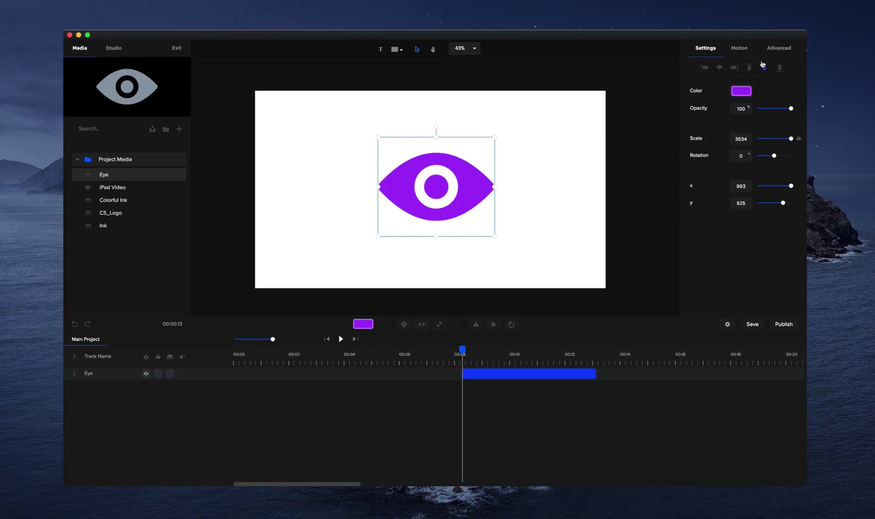
click(745, 50)
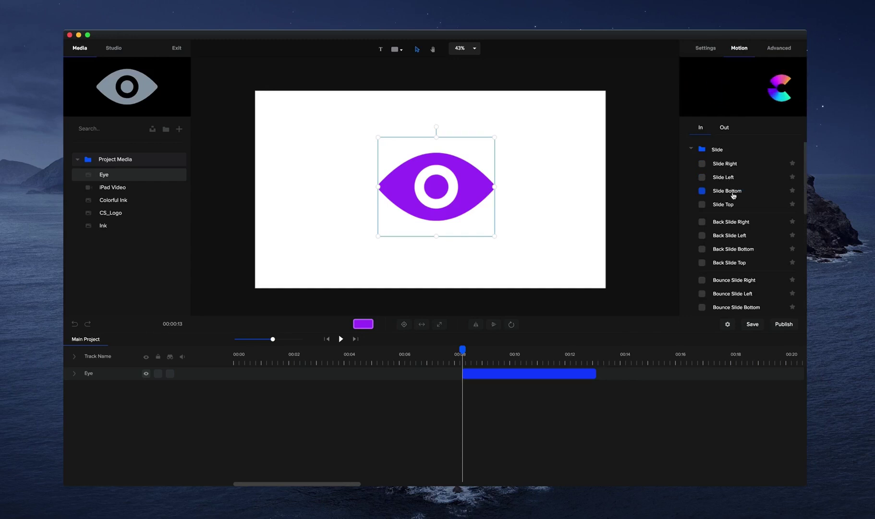
scroll(731, 204, down, 3)
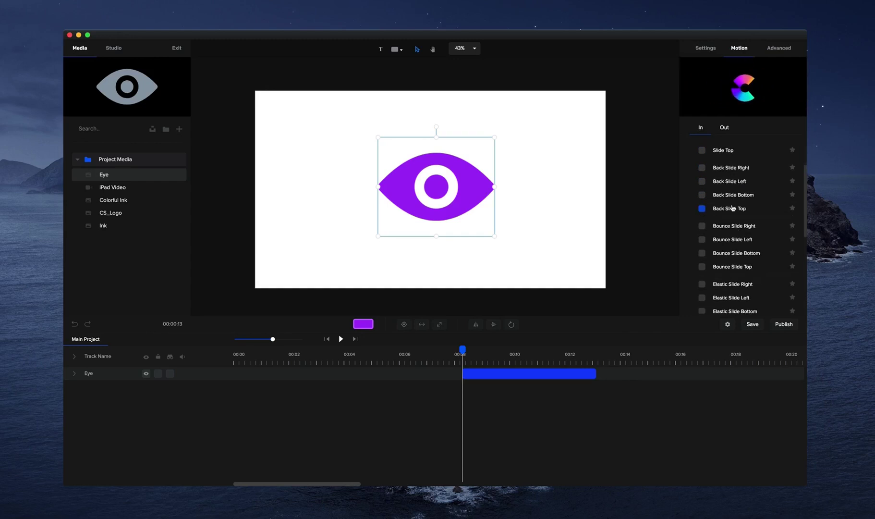
scroll(723, 159, up, 3)
click(692, 149)
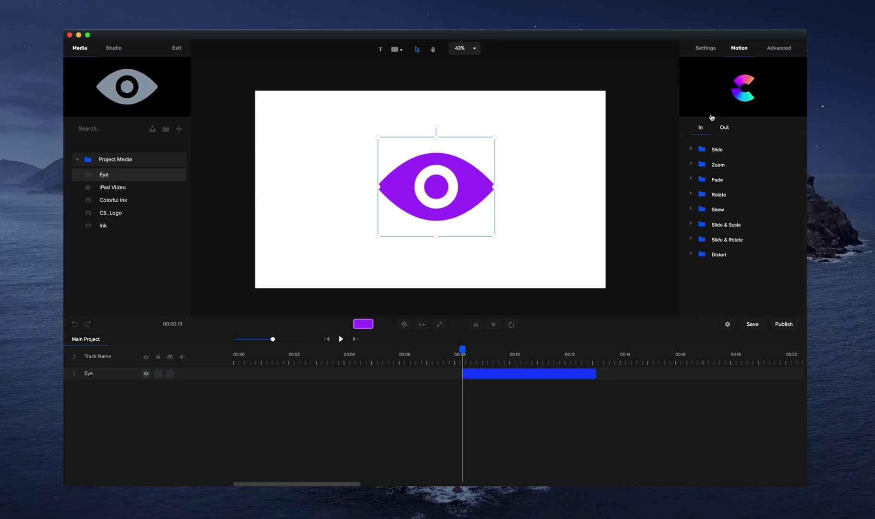
click(691, 164)
scroll(745, 180, down, 5)
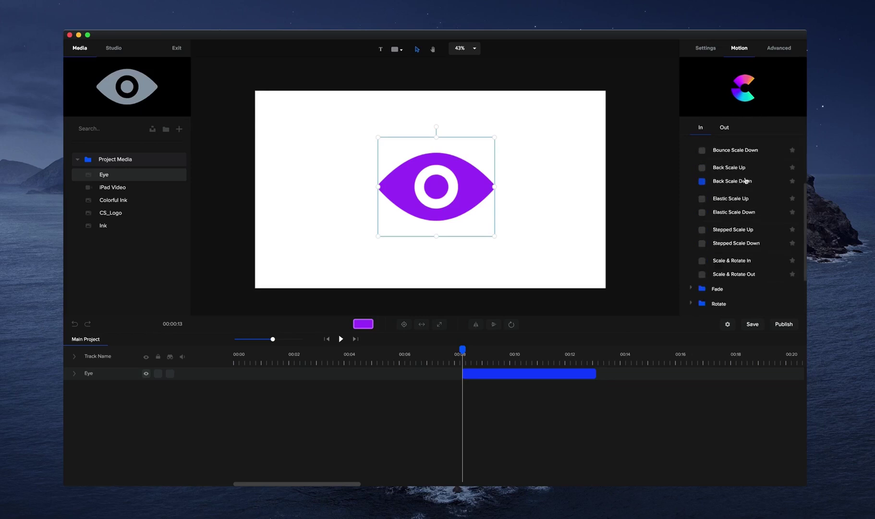
scroll(740, 226, down, 1)
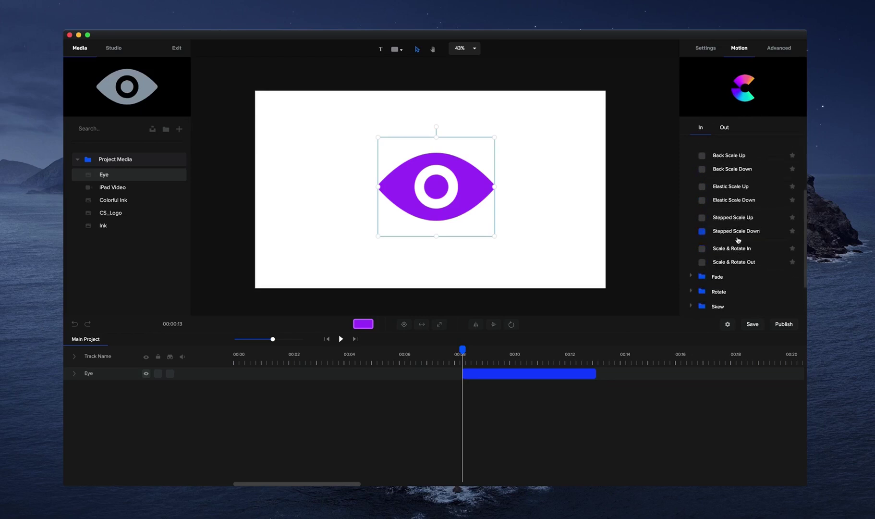
click(701, 248)
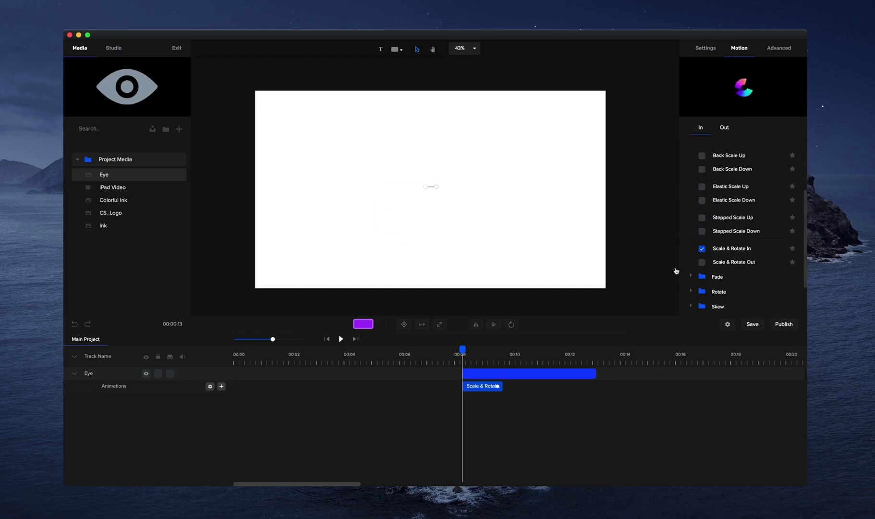
- Move the Eye clip to the start of the timeline and play its entrance animation from the beginning
drag(543, 370, 243, 358)
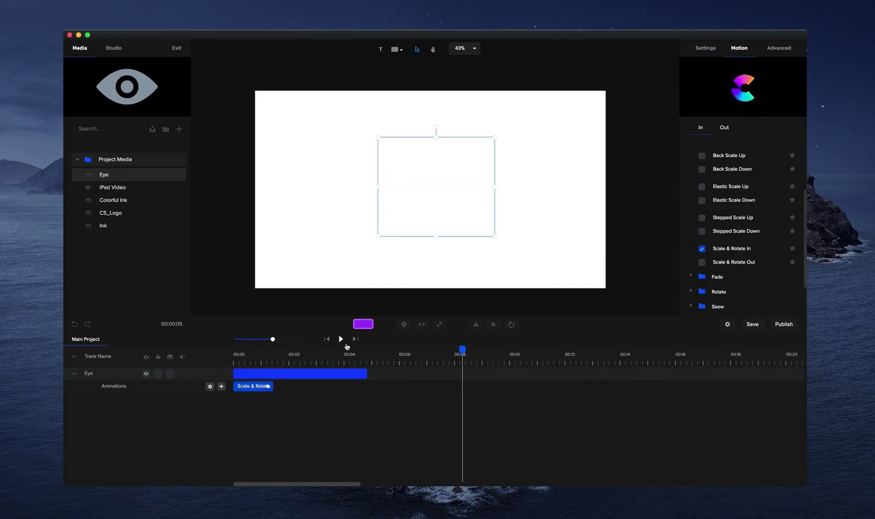
click(327, 339)
click(340, 338)
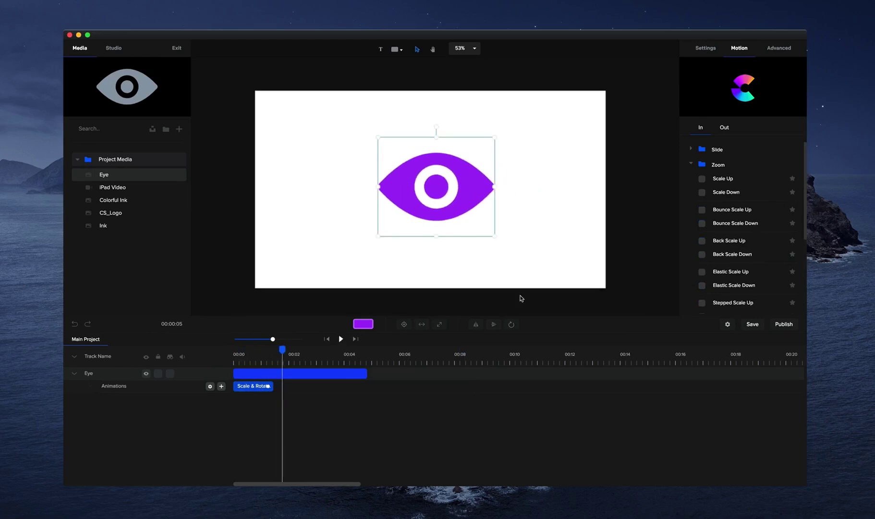
- Set the Eye animation's starting angle to -234 and preview it from the start of the timeline
scroll(747, 255, down, 2)
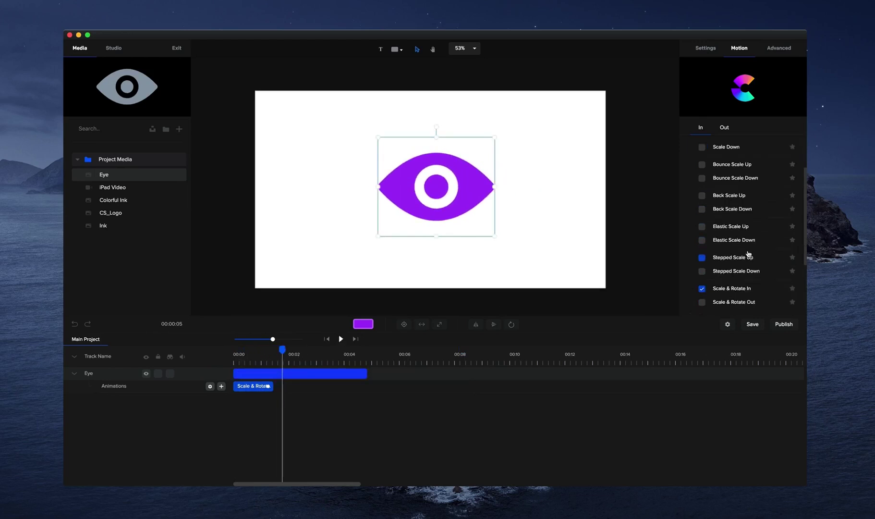
drag(286, 347, 234, 356)
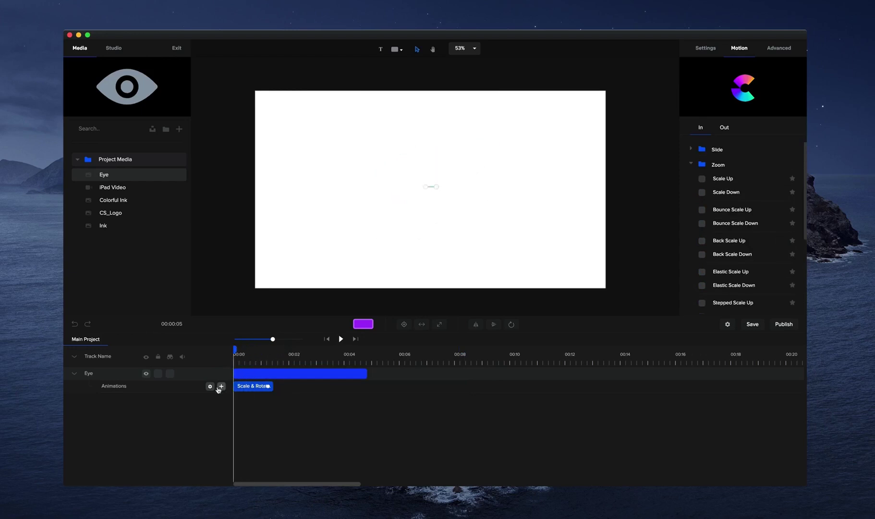
click(210, 386)
click(335, 382)
click(210, 386)
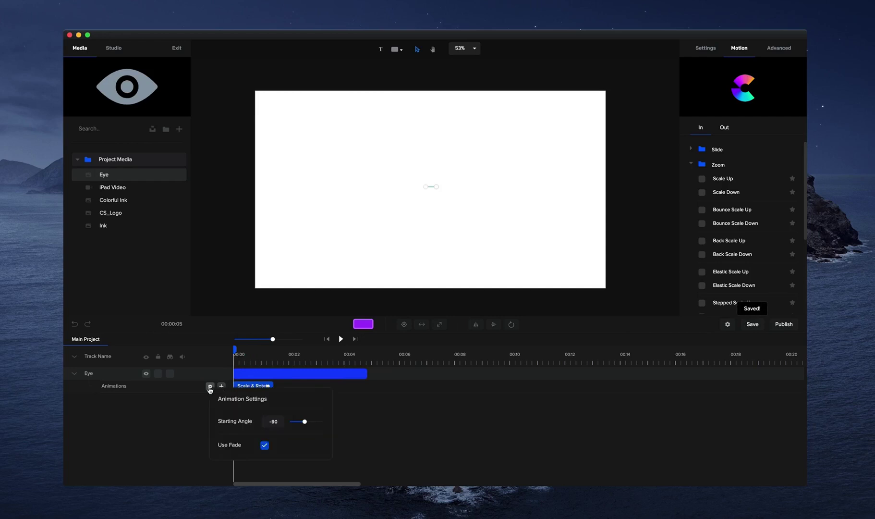
drag(304, 421, 301, 421)
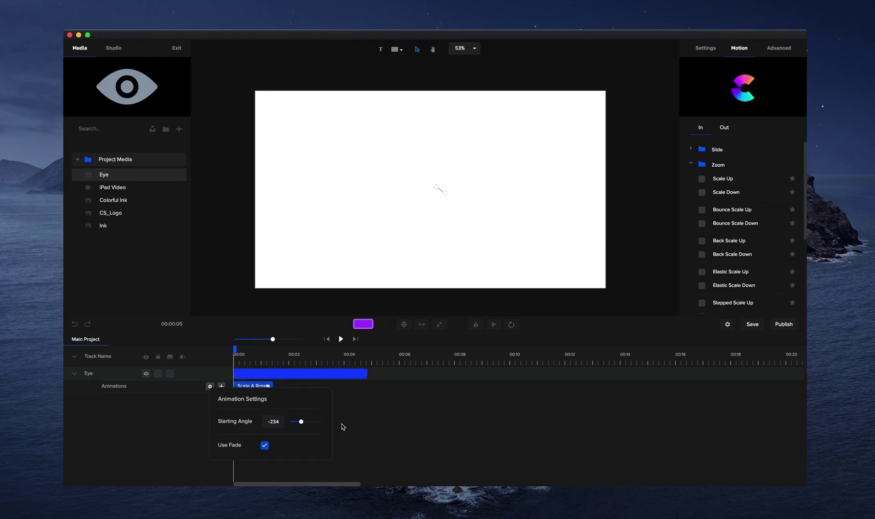
click(362, 424)
click(342, 338)
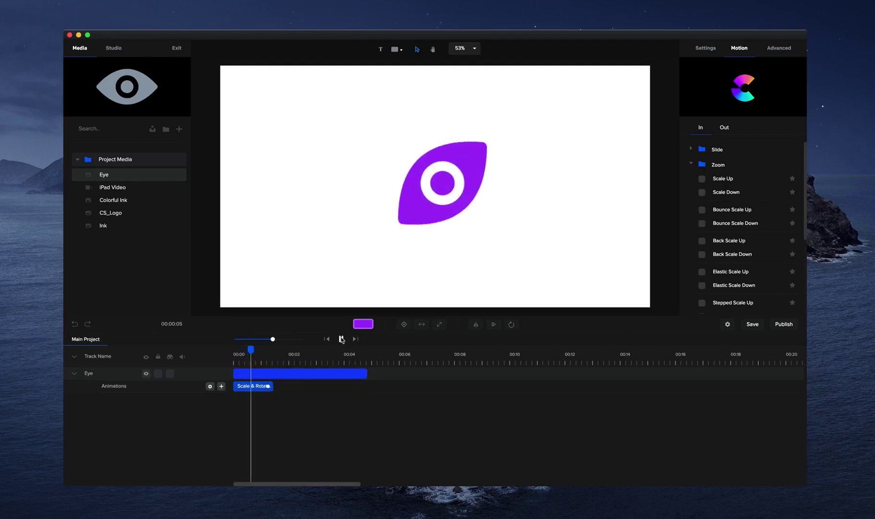
click(341, 339)
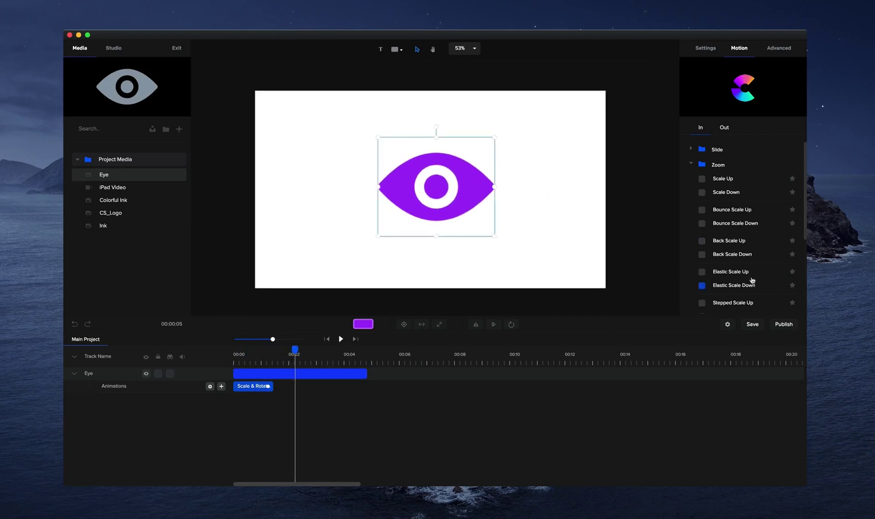
- Replace the Eye's entrance motion with Elastic Scale Up, lengthen the animation slightly, and preview it
scroll(733, 241, down, 3)
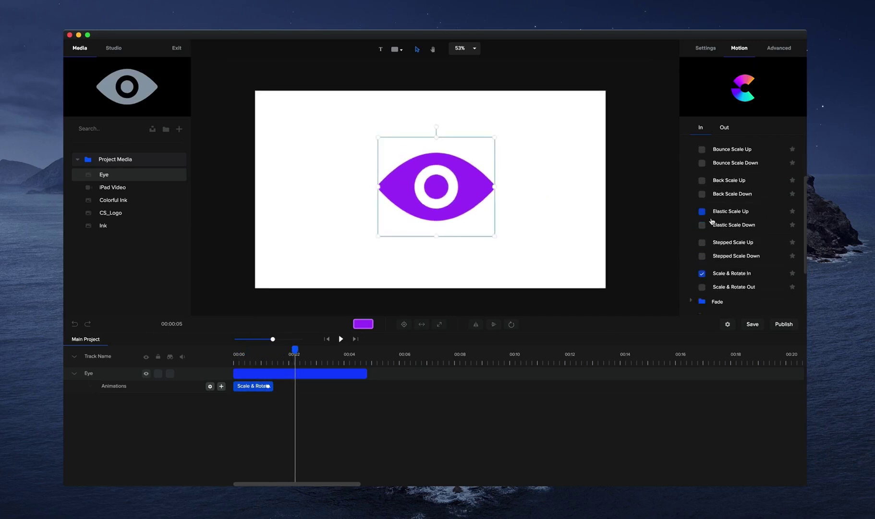
scroll(718, 217, up, 1)
click(702, 215)
drag(270, 385, 280, 382)
click(329, 339)
click(341, 338)
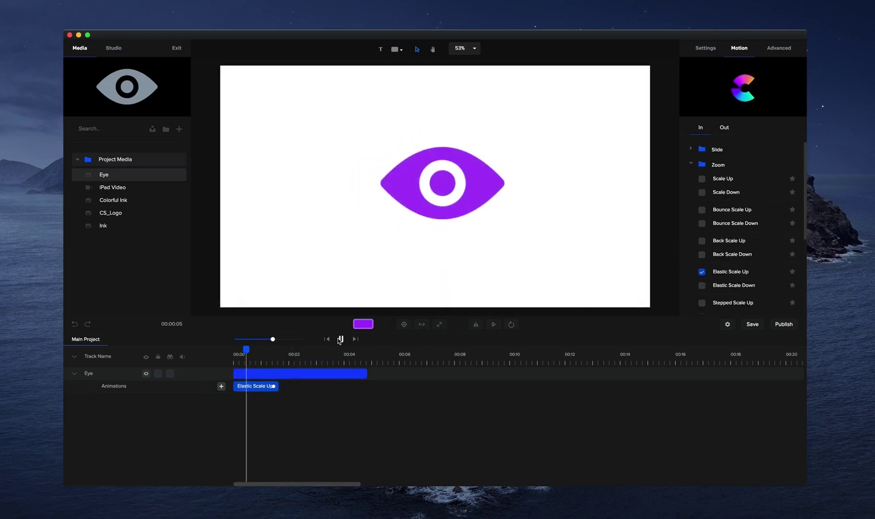
- Delete the Eye graphic from the canvas
scroll(423, 232, down, 2)
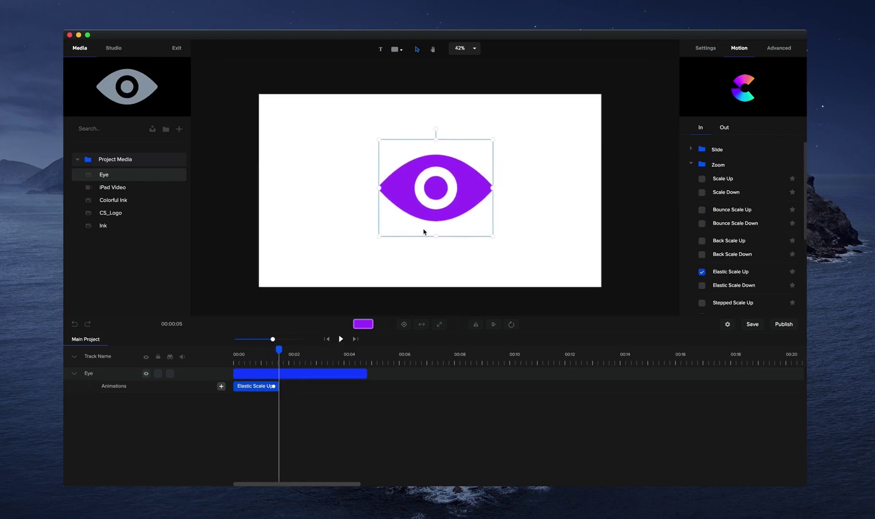
click(475, 229)
key(Delete)
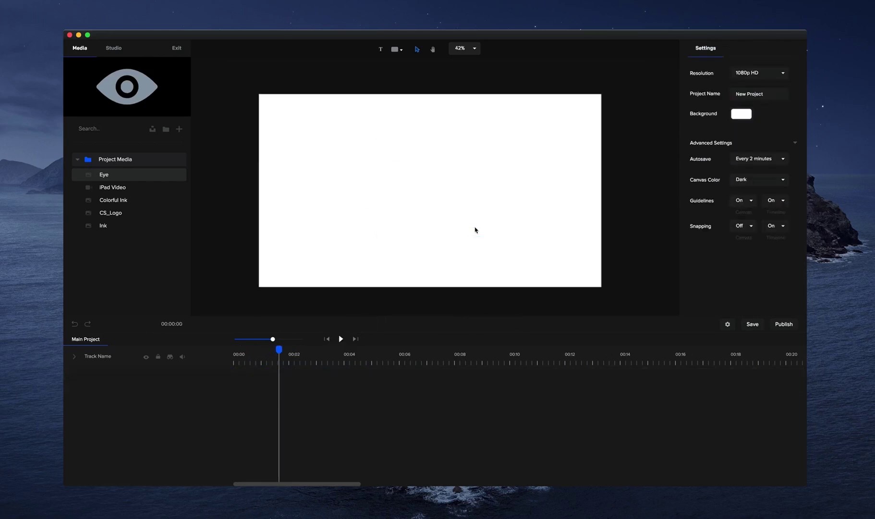
- Add a text element reading "Your Text" and color it red #F23E3E
click(380, 49)
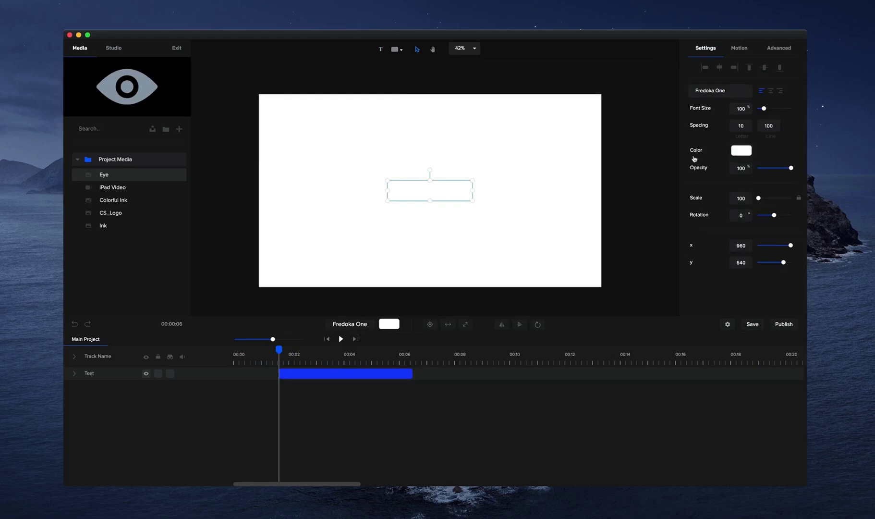
click(750, 150)
click(769, 90)
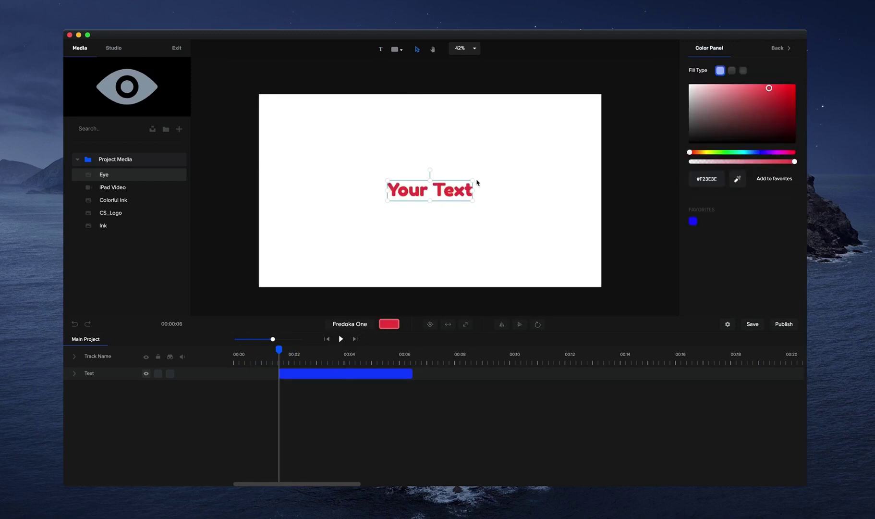
- Enlarge the text to a scale of about 221 and move its clip to the start of the timeline
drag(472, 202, 530, 233)
click(363, 373)
drag(362, 373, 318, 374)
click(327, 339)
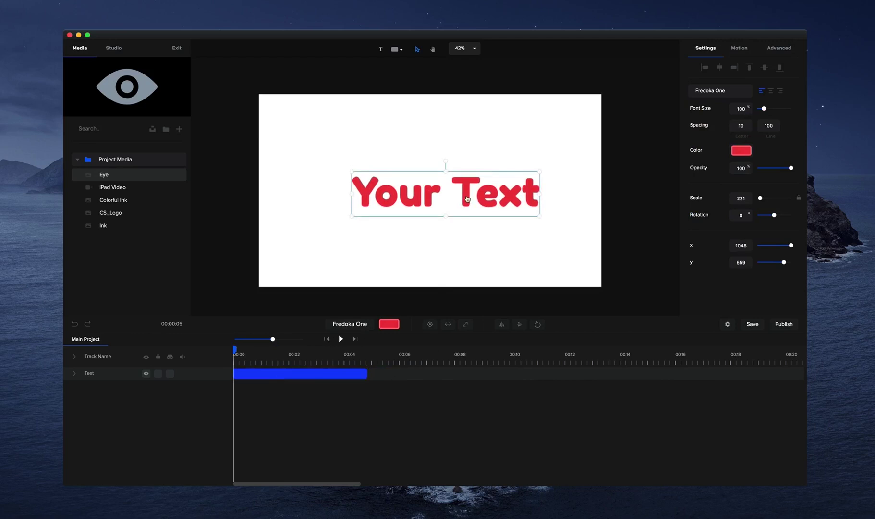
- Center the text on the canvas at x 960, y 540
drag(467, 199, 450, 194)
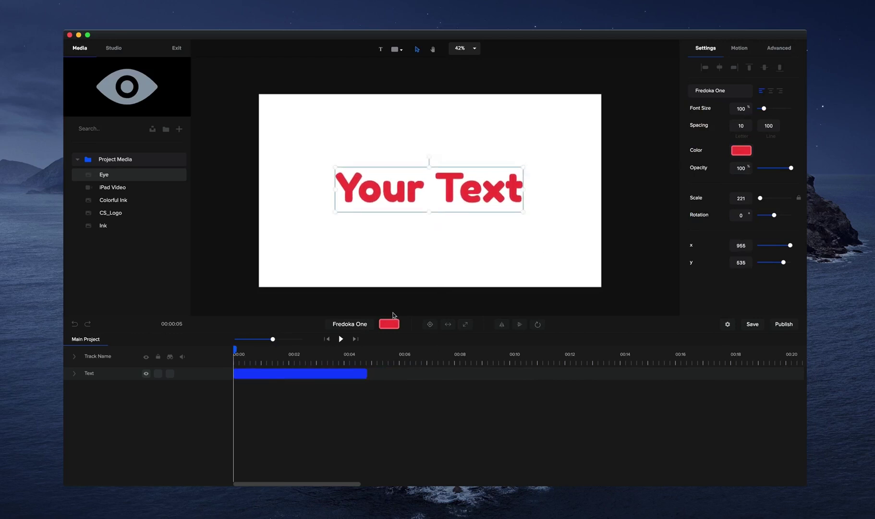
click(429, 325)
click(430, 324)
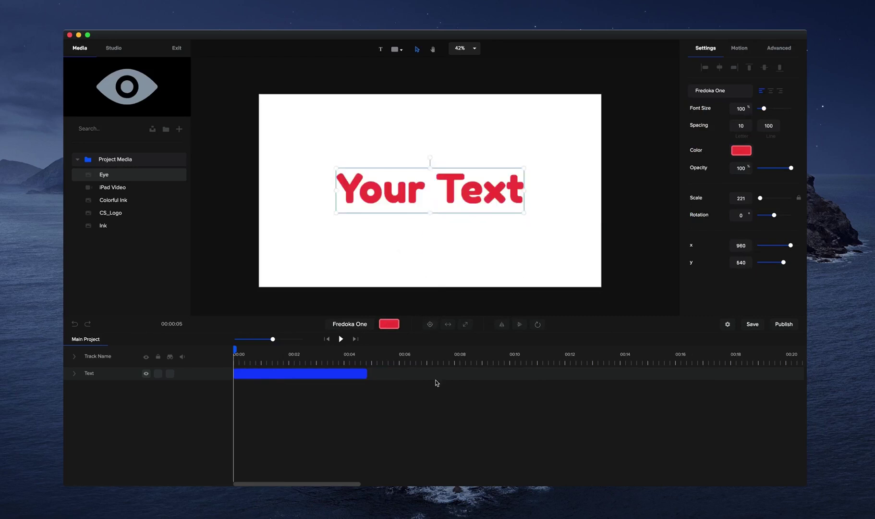
- Fit the text to the canvas width, and enlarge it to fill the full canvas height
click(449, 328)
click(464, 325)
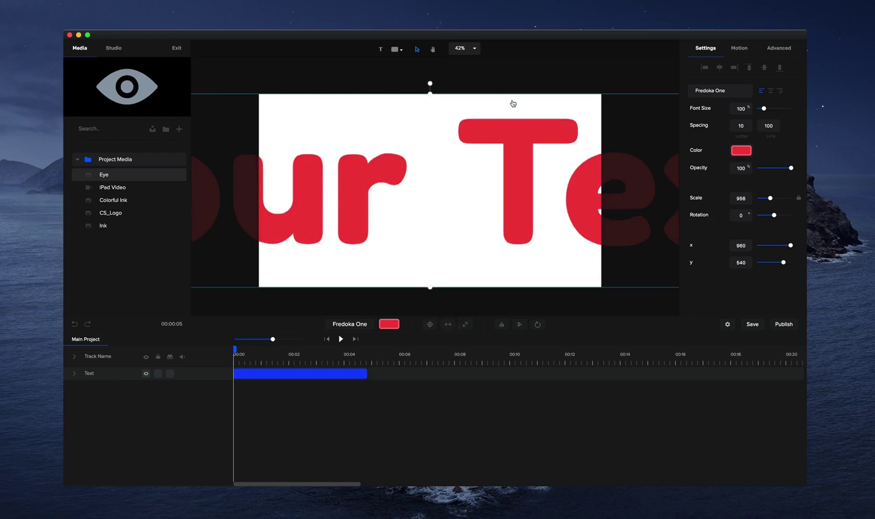
scroll(488, 140, down, 5)
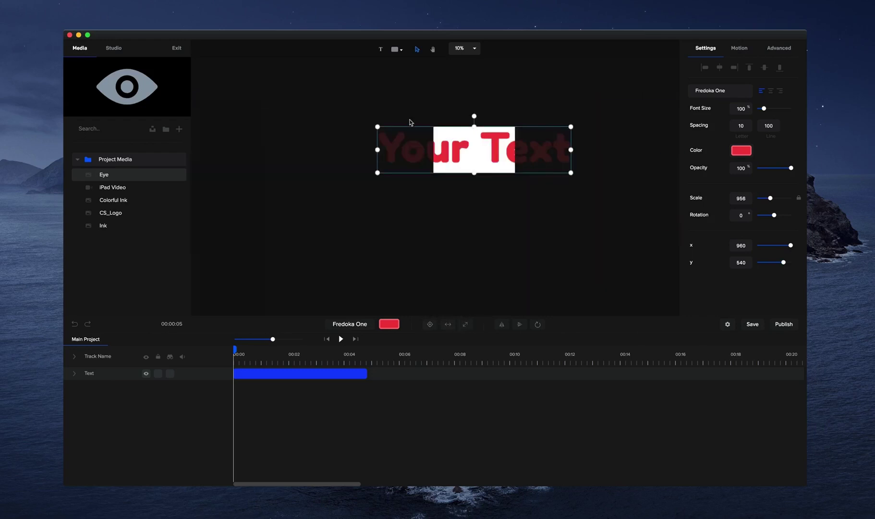
scroll(425, 138, up, 2)
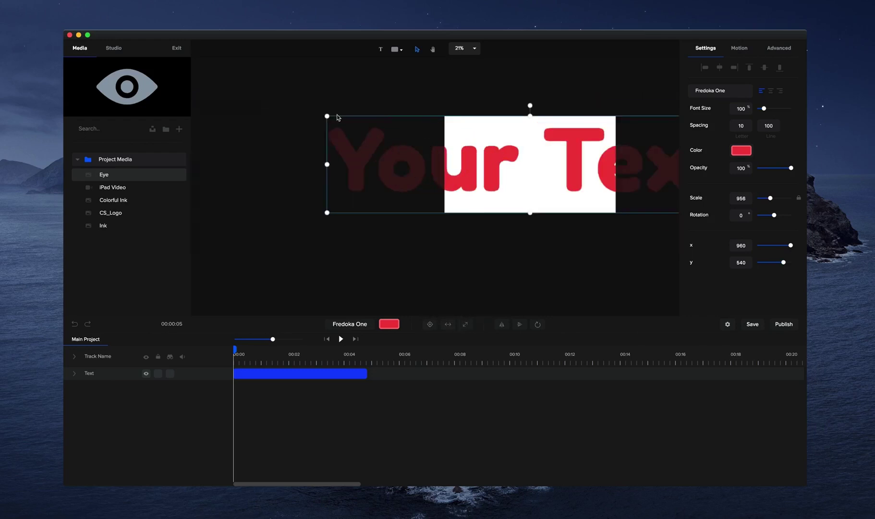
- Shrink the text to a scale of about 695, center it on the canvas, and fit it to the canvas width
drag(326, 116, 437, 143)
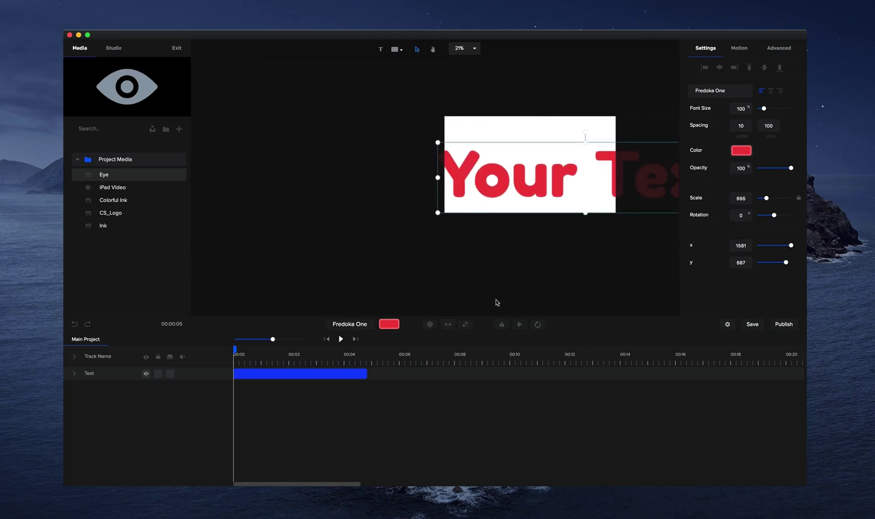
click(430, 325)
click(448, 324)
scroll(546, 187, up, 2)
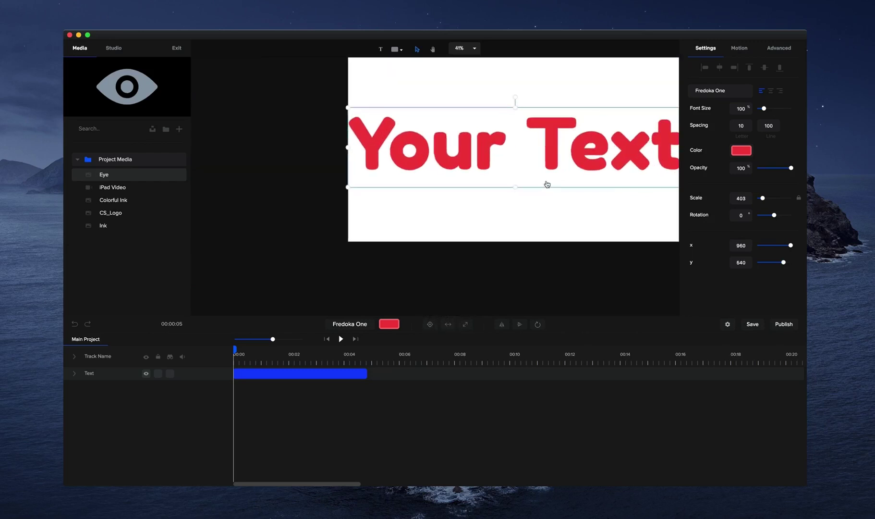
click(432, 49)
drag(455, 85, 431, 152)
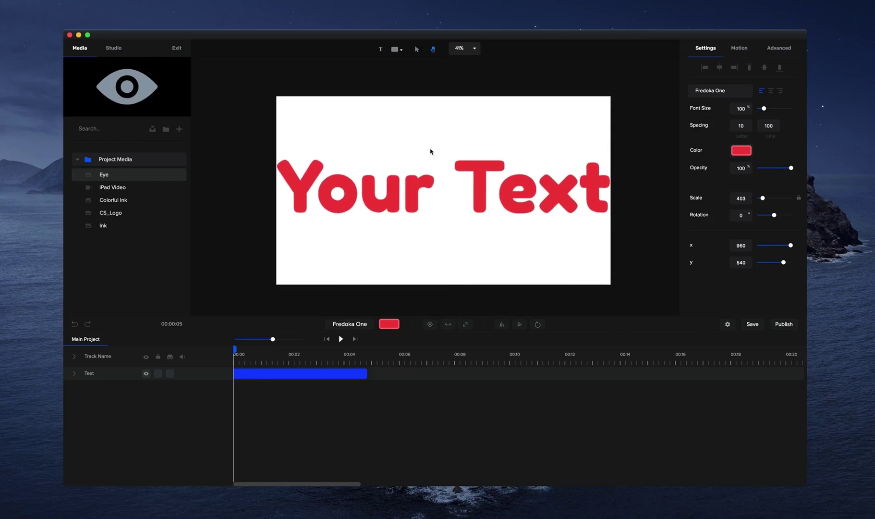
- Flip the text horizontally and vertically and back again, and rotate it around its center
click(502, 326)
click(504, 326)
click(515, 328)
click(515, 328)
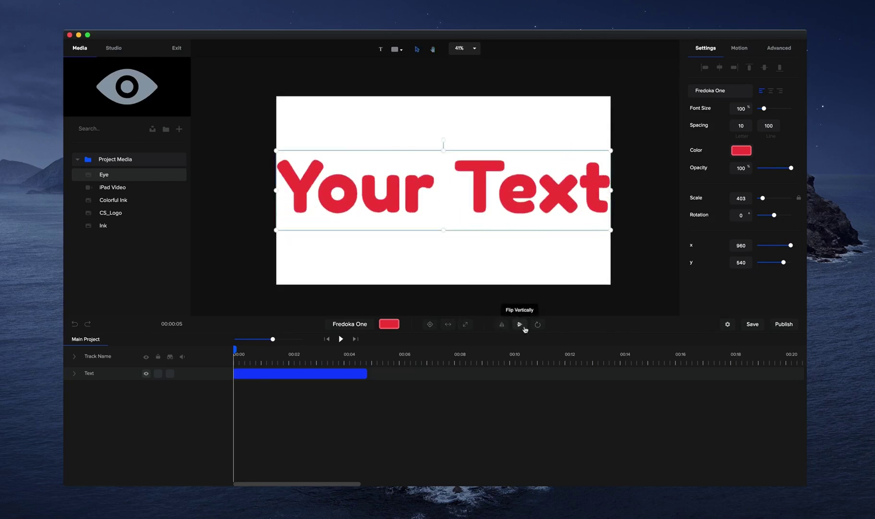
click(534, 290)
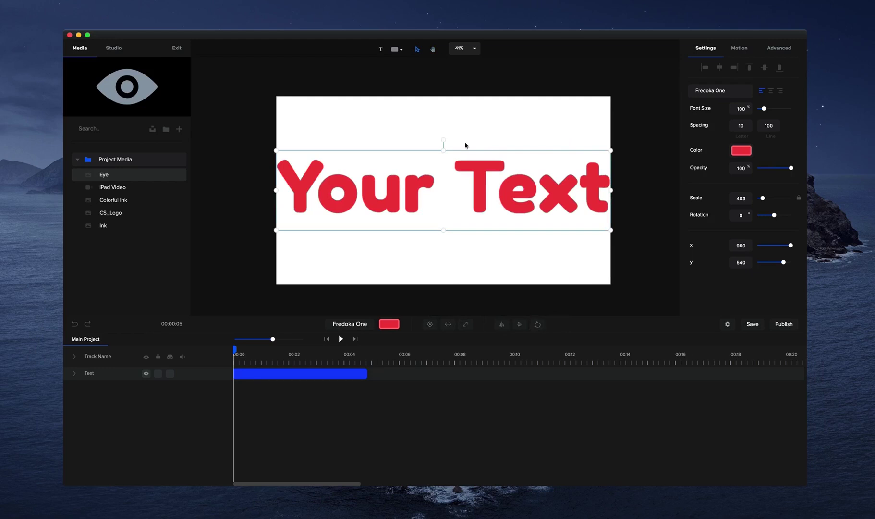
drag(442, 142, 443, 184)
drag(438, 141, 442, 140)
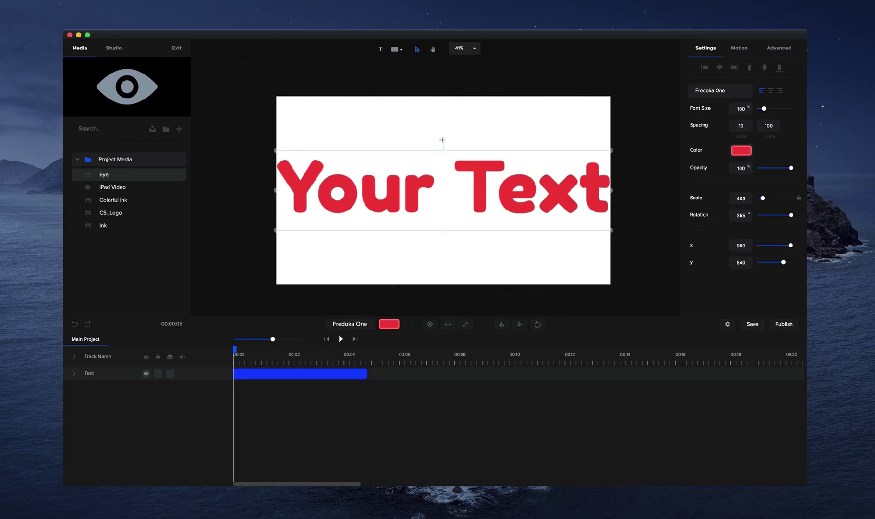
- Set the text's anchor point to its bottom-right corner and rotate the text around that corner
click(538, 324)
click(556, 304)
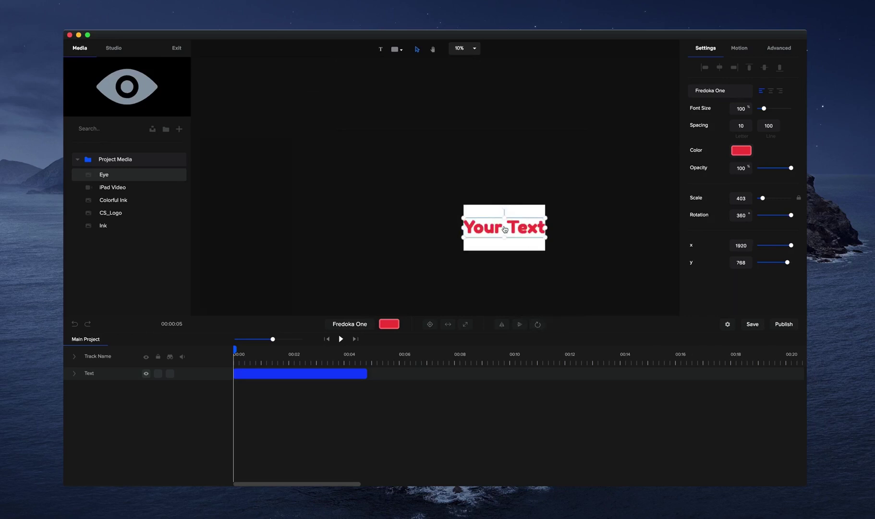
mouse_move(507, 210)
mouse_down()
mouse_move(547, 207)
mouse_move(504, 267)
mouse_move(490, 216)
mouse_move(510, 207)
mouse_up()
scroll(509, 207, up, 5)
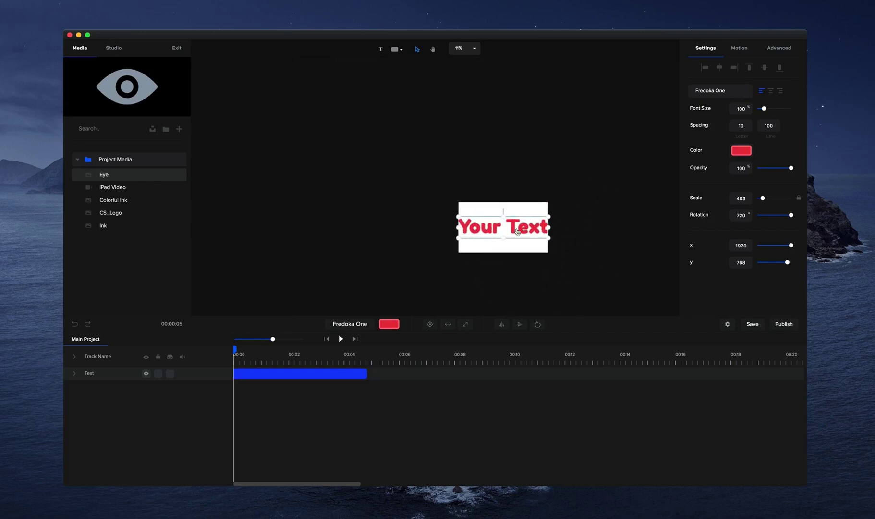
scroll(528, 240, up, 2)
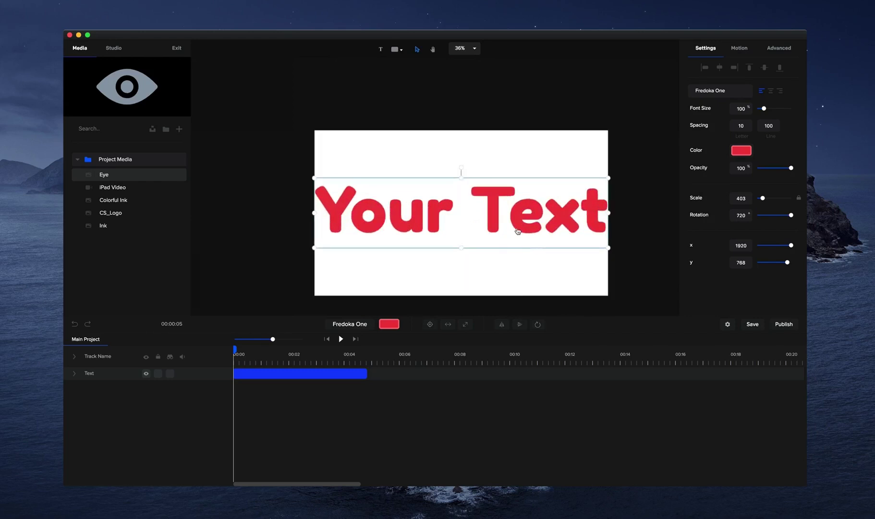
- Reset the text's anchor point to its center
click(434, 50)
scroll(439, 137, down, 2)
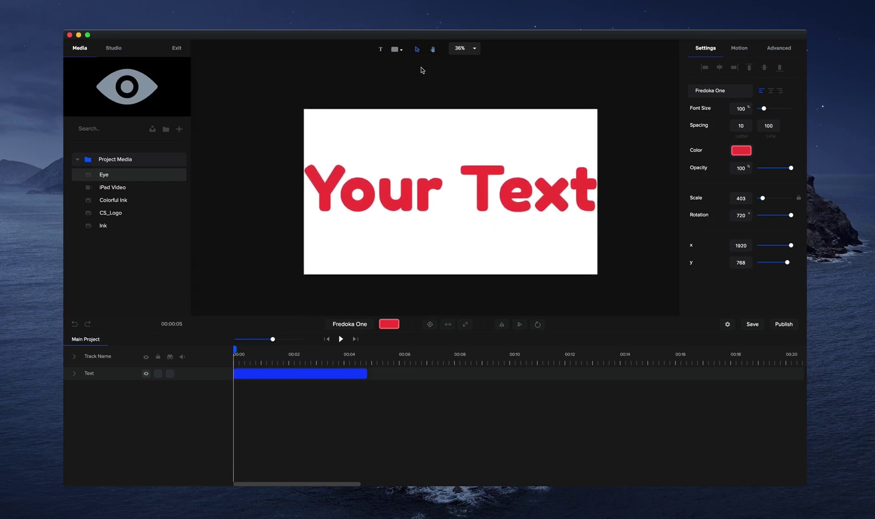
scroll(460, 131, up, 1)
click(542, 325)
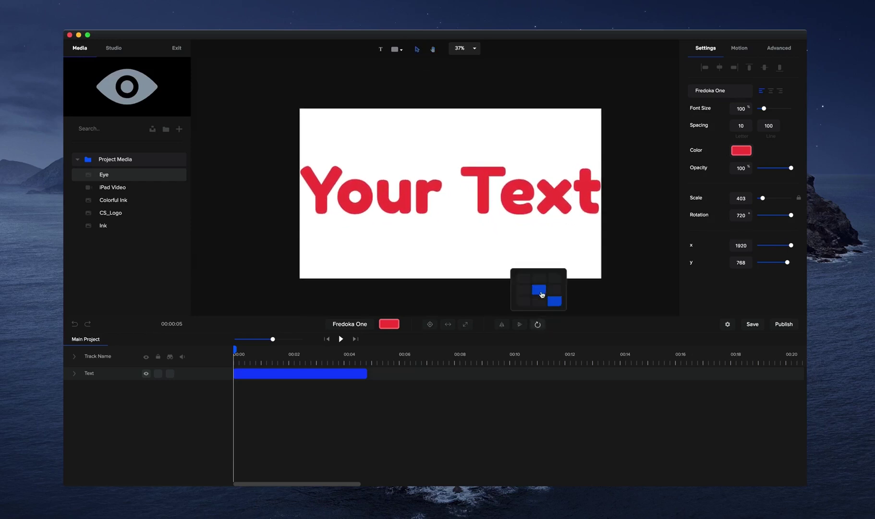
click(541, 294)
click(623, 241)
- Delete the text element from the project
click(415, 198)
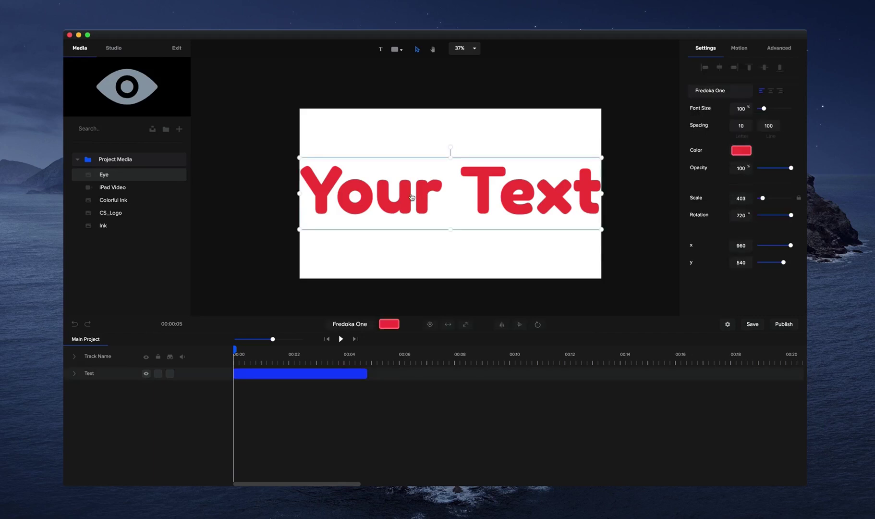
key(Delete)
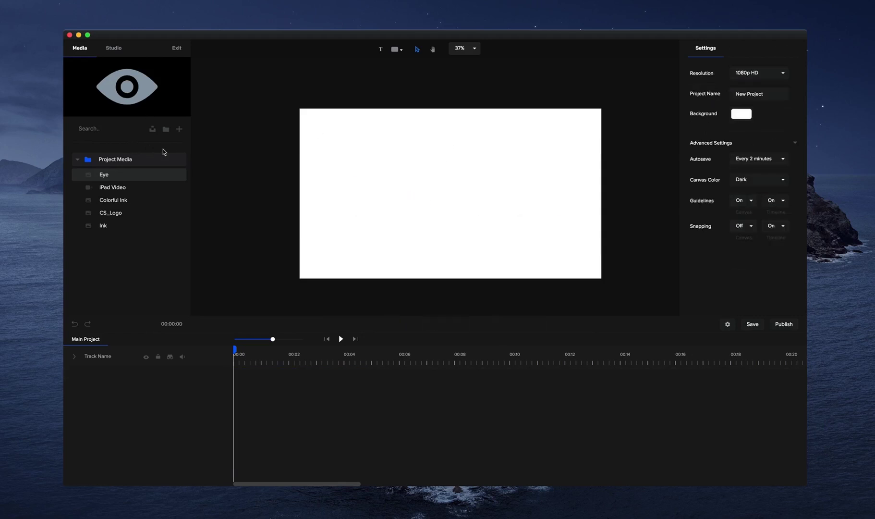
- Browse the 3D Characters scenes in the Studio library and return to the library's category overview
click(114, 48)
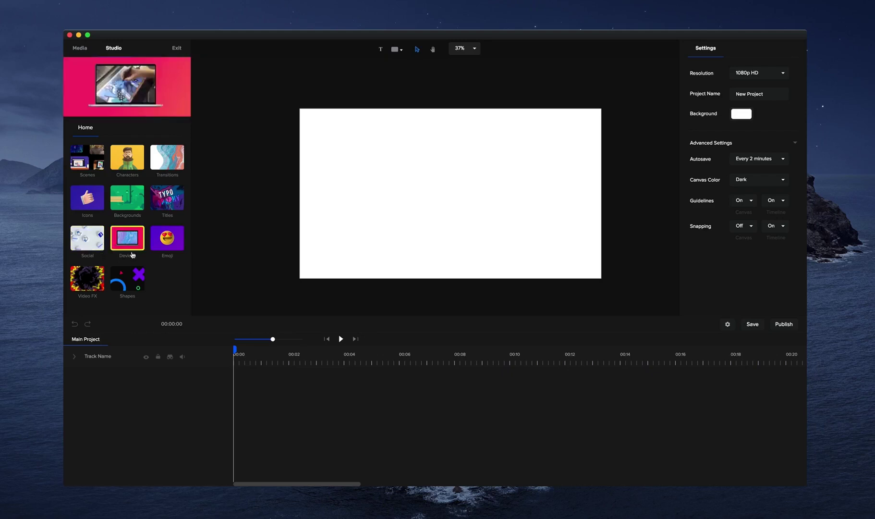
click(89, 165)
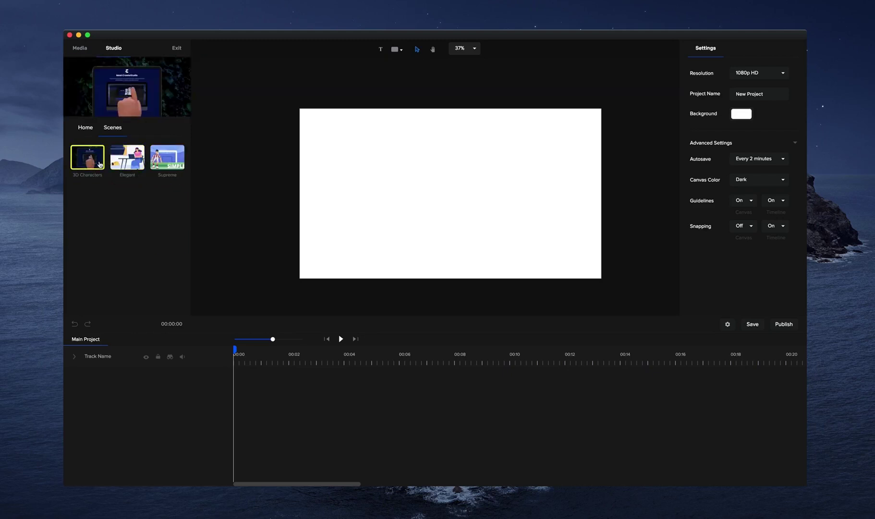
click(100, 165)
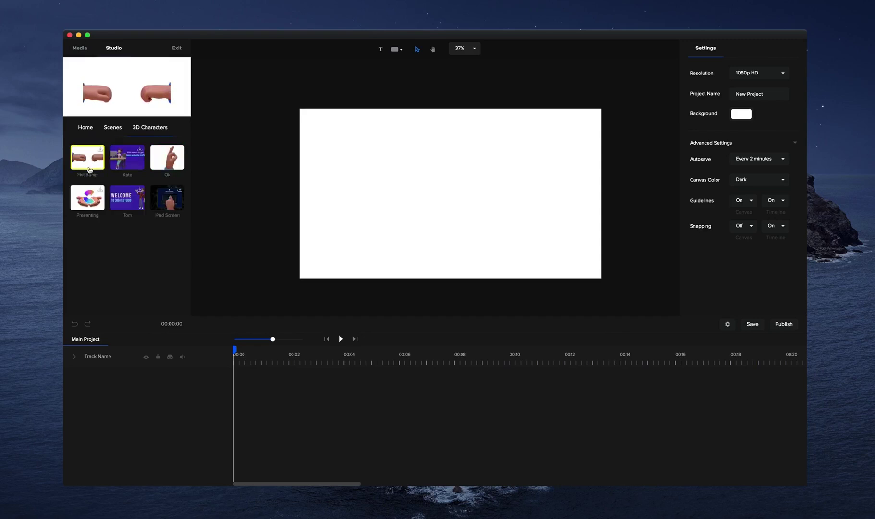
click(112, 133)
click(90, 128)
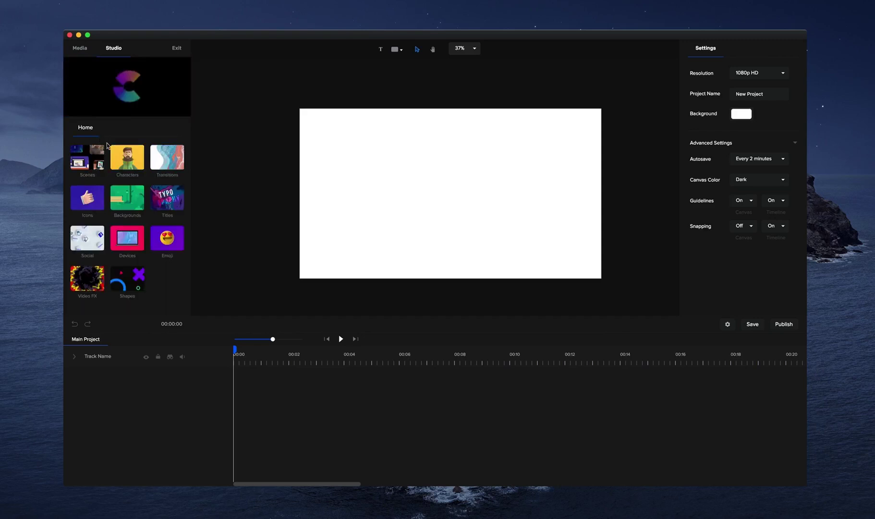
- Look through the previews of the Supreme character collection in the Studio library
click(131, 157)
click(131, 157)
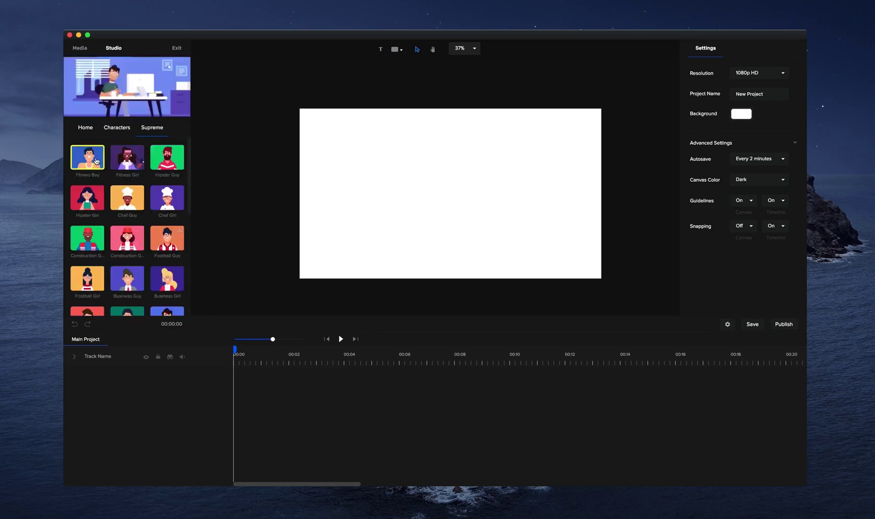
scroll(159, 182, down, 1)
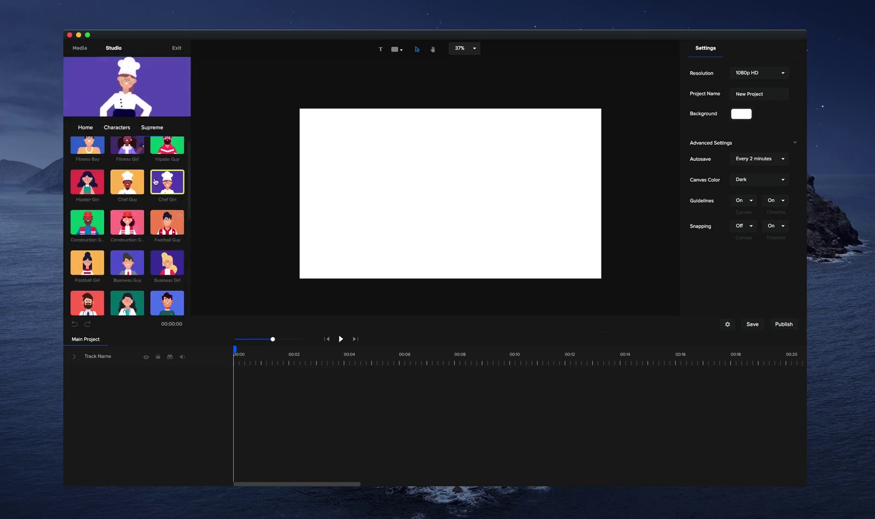
scroll(137, 209, down, 1)
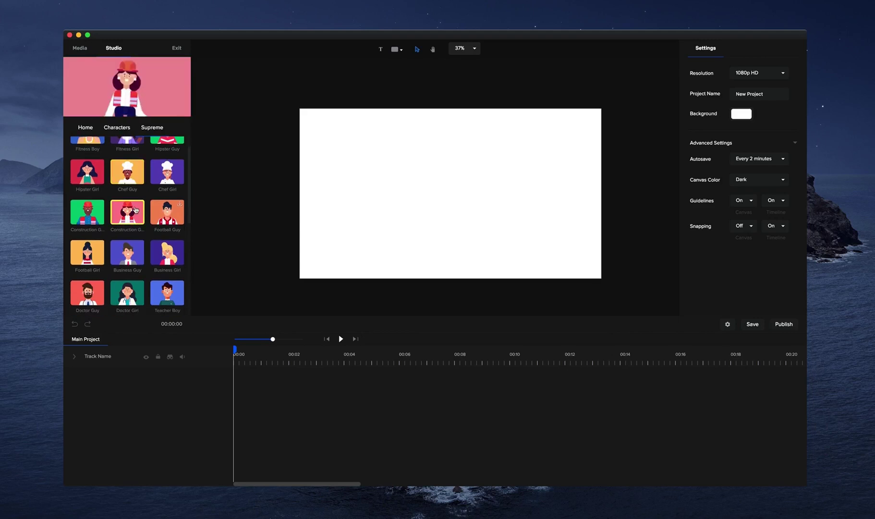
scroll(135, 209, down, 1)
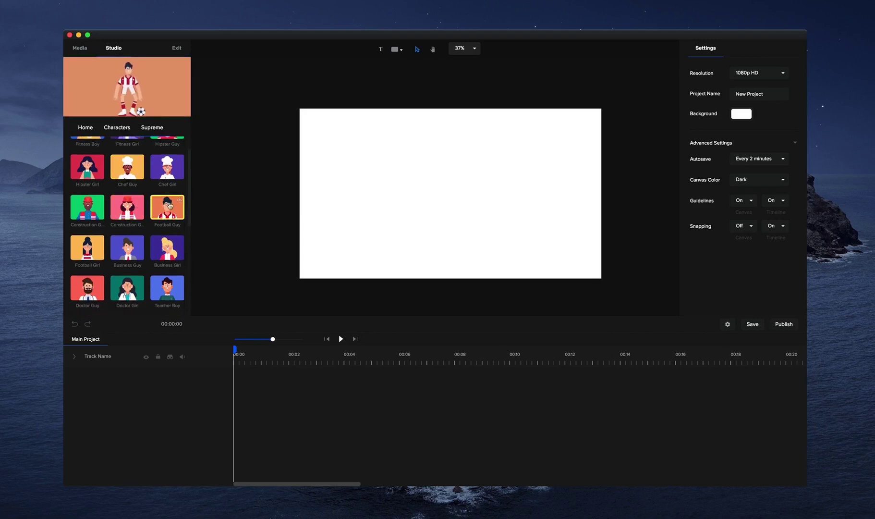
scroll(120, 226, down, 4)
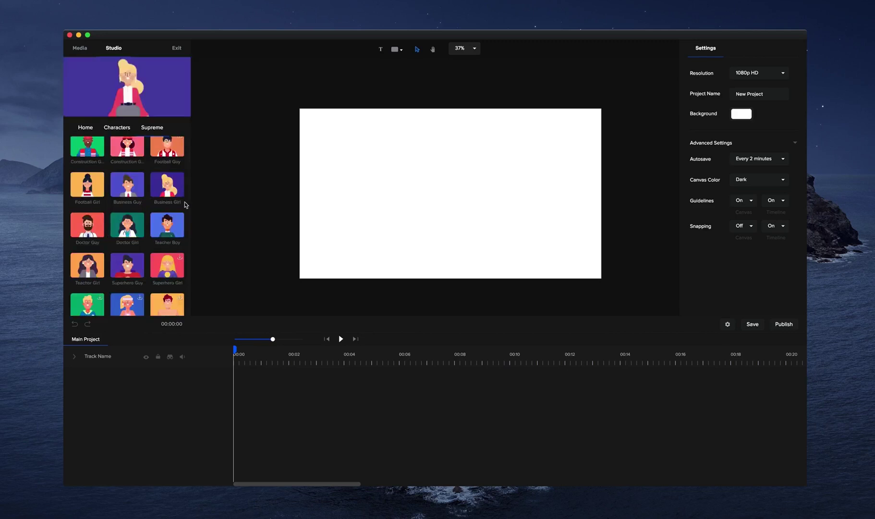
scroll(144, 207, down, 4)
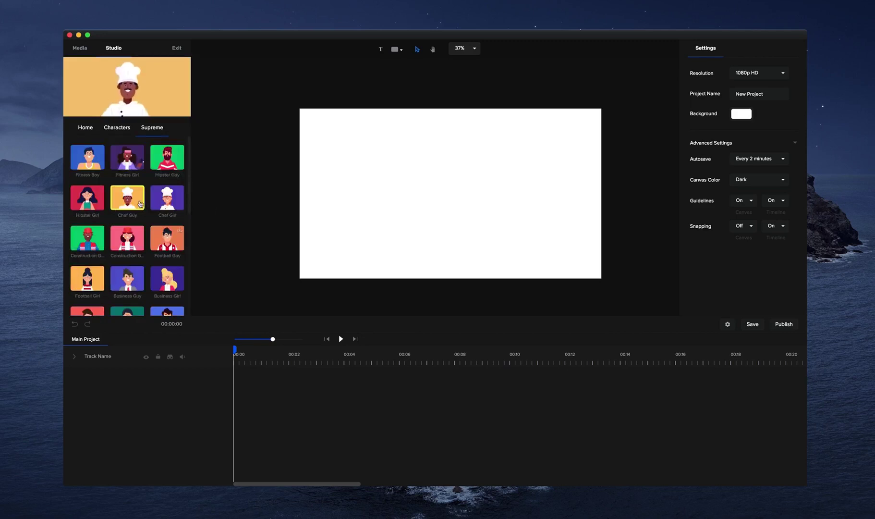
- Add the 3D character Tom to the middle of the canvas at a scale of about 91
click(115, 128)
click(139, 158)
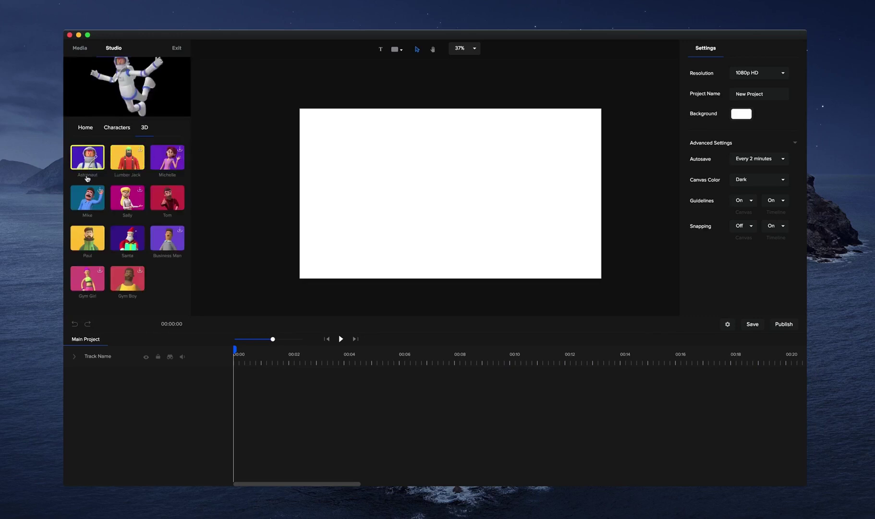
drag(167, 201, 335, 204)
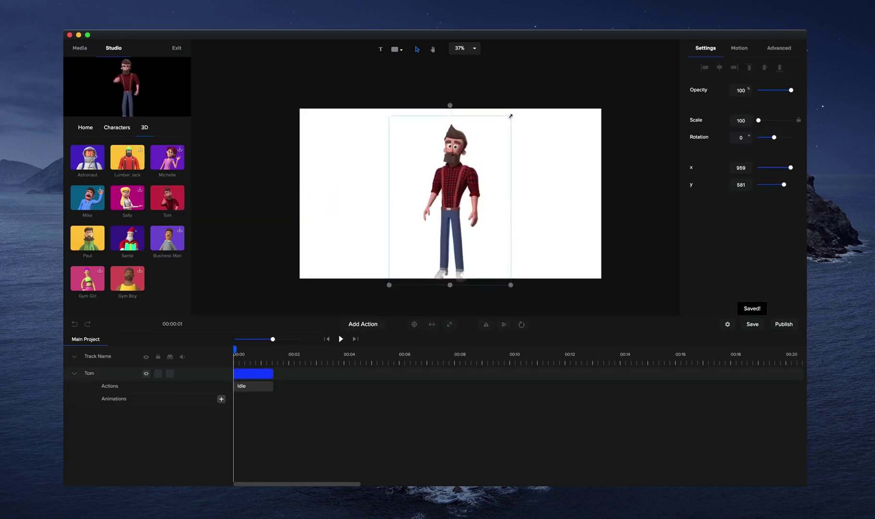
click(564, 186)
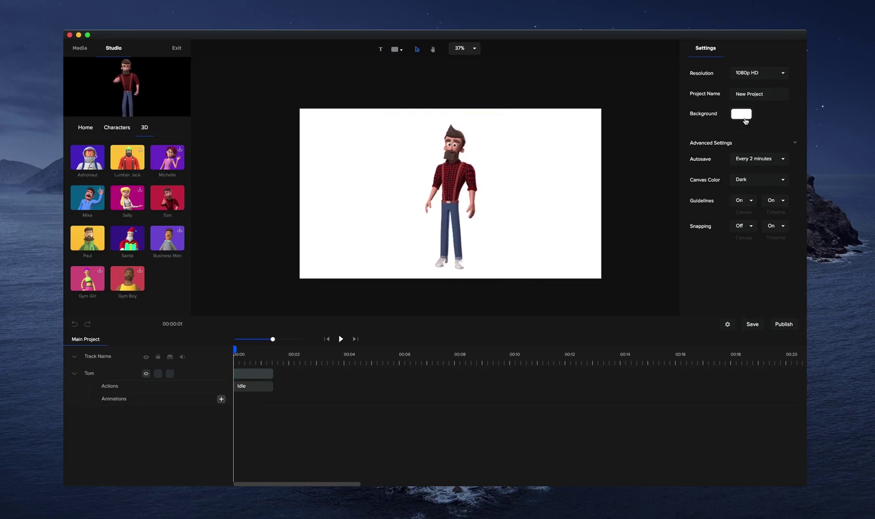
- Set the project background to purple #5017C1
click(742, 115)
click(765, 133)
click(782, 88)
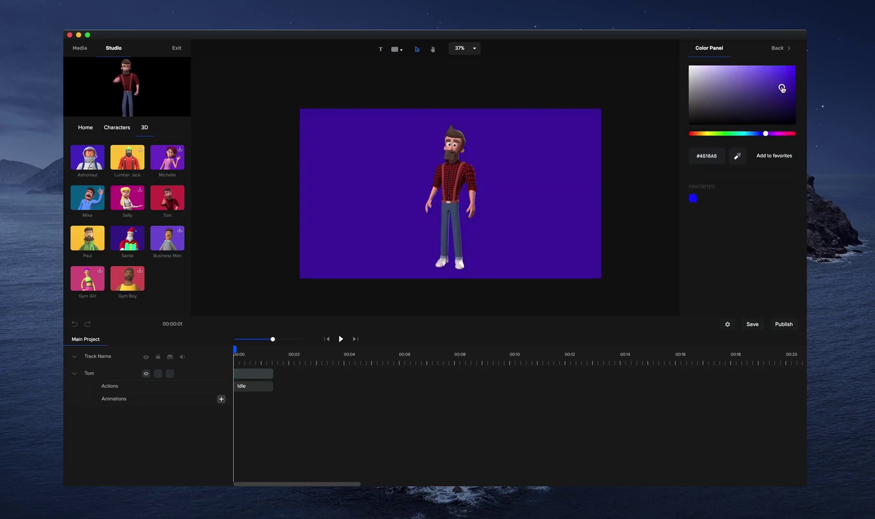
scroll(495, 167, up, 2)
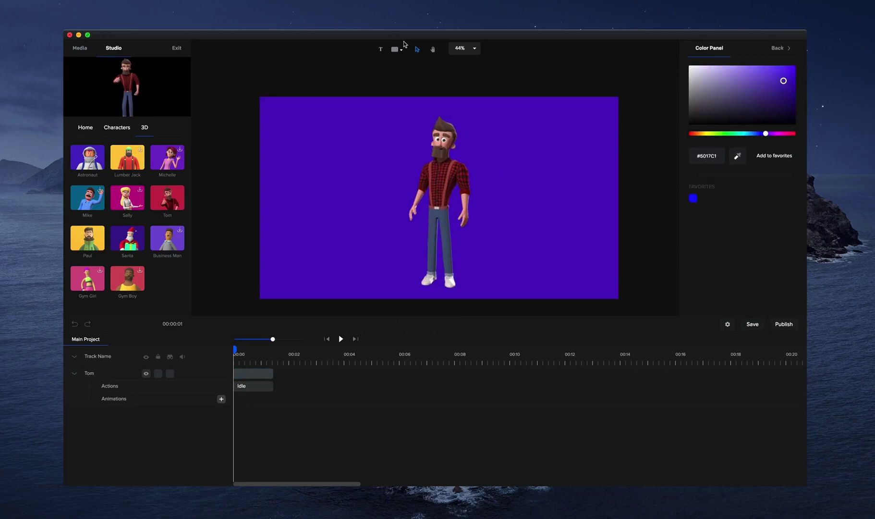
click(433, 50)
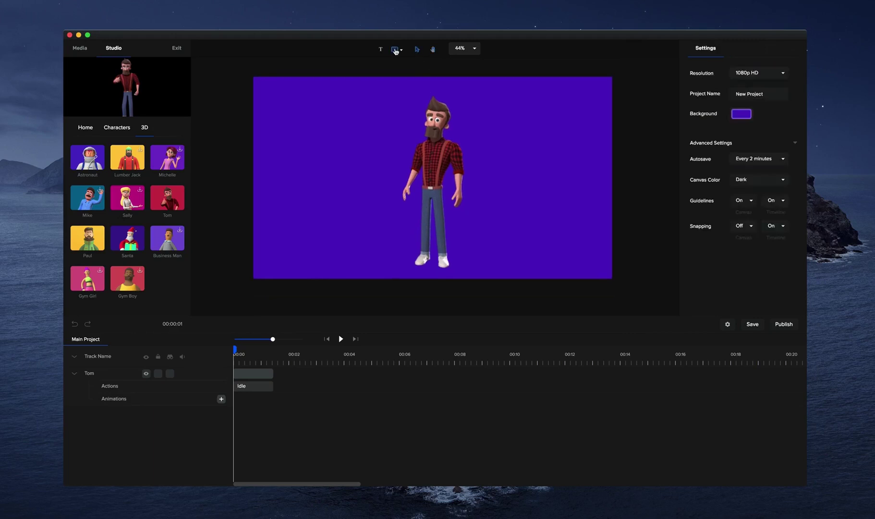
- Add a white circle stretched into a wide ellipse across the lower canvas, scale about 294, centered near x 963, y 956
click(395, 50)
click(402, 95)
drag(468, 185, 463, 287)
drag(531, 256, 661, 253)
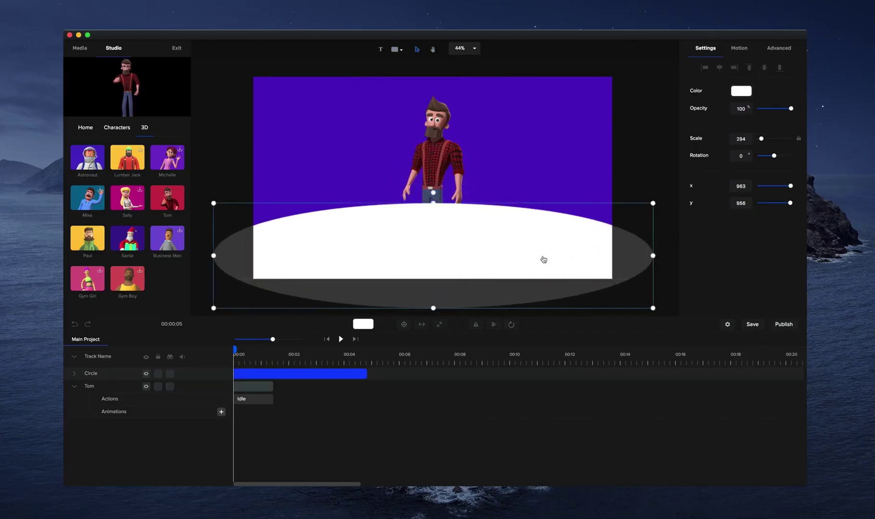
- Place the circle's track beneath Tom's and lower the circle's opacity to a faint tint on the background
drag(120, 374, 122, 412)
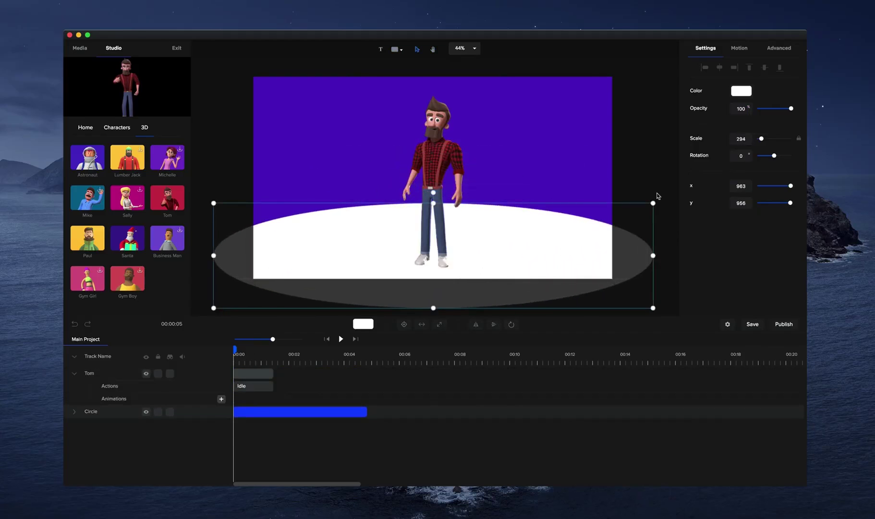
drag(792, 108, 759, 108)
click(652, 163)
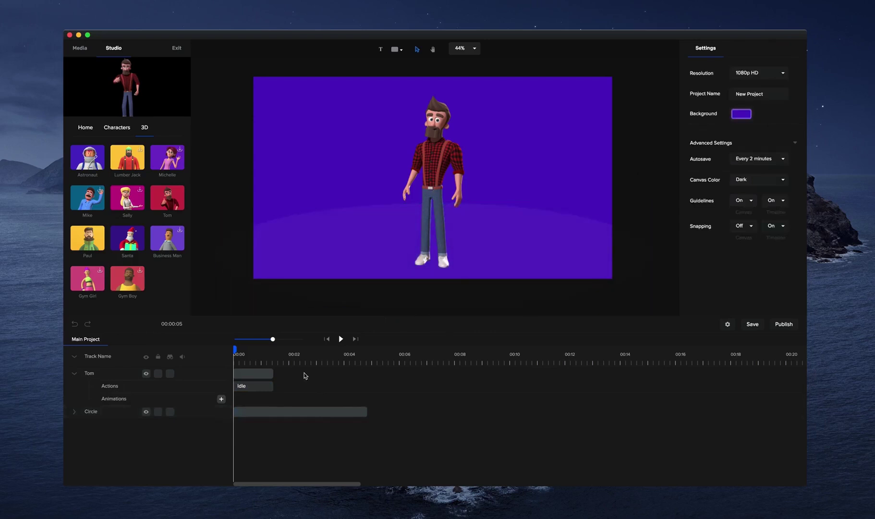
- Change Tom's Idle action to Waving
click(257, 374)
click(395, 325)
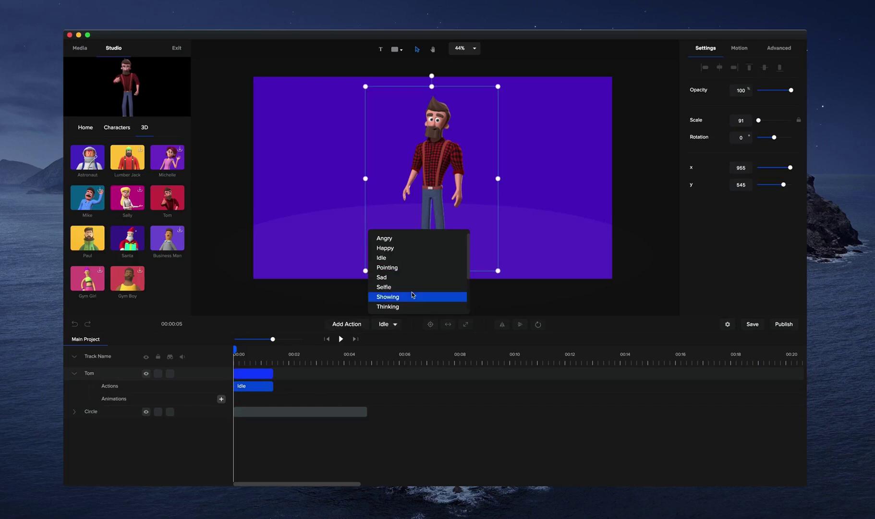
scroll(416, 267, down, 5)
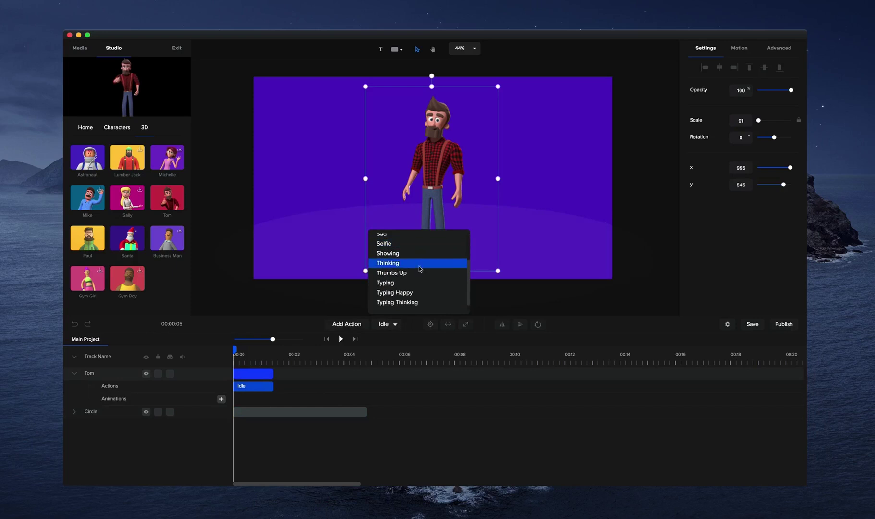
click(412, 305)
- Append a Happy action after Tom's Waving action and extend the circle's clip to the same end time
click(349, 325)
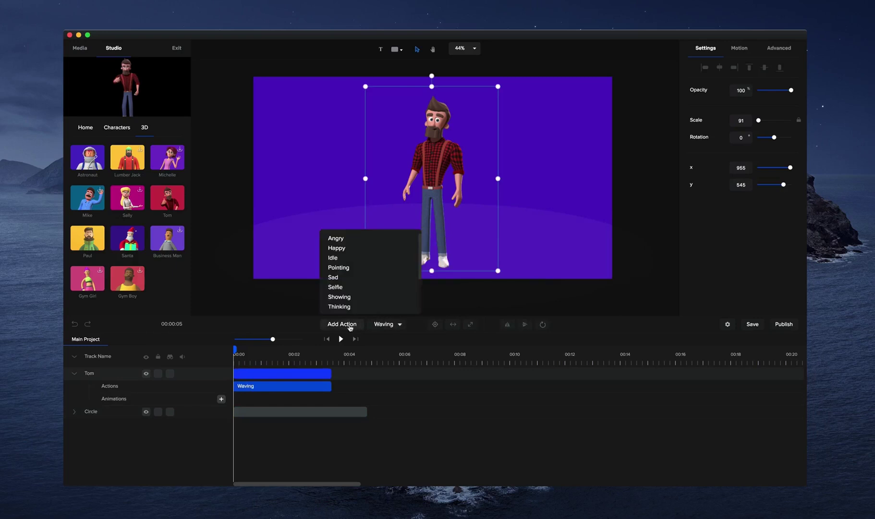
click(364, 252)
drag(372, 412, 412, 411)
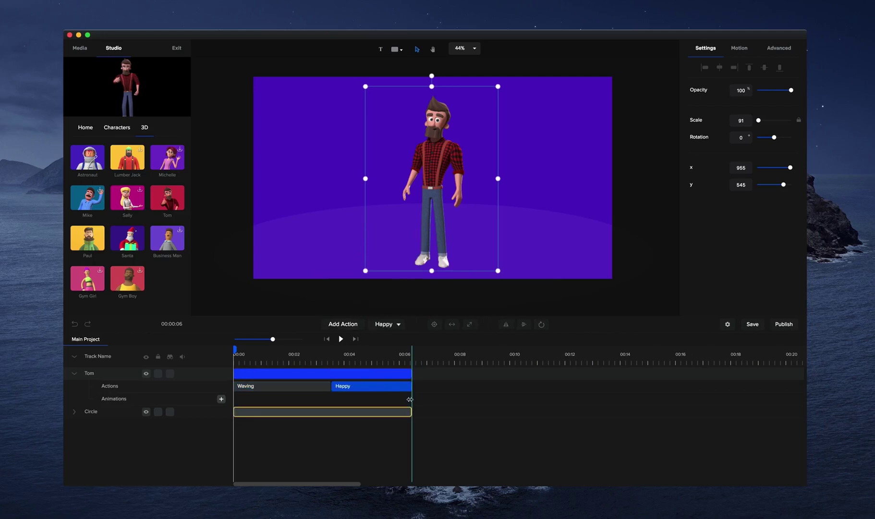
- Preview Tom's actions and move Tom to the right side of the canvas
click(342, 339)
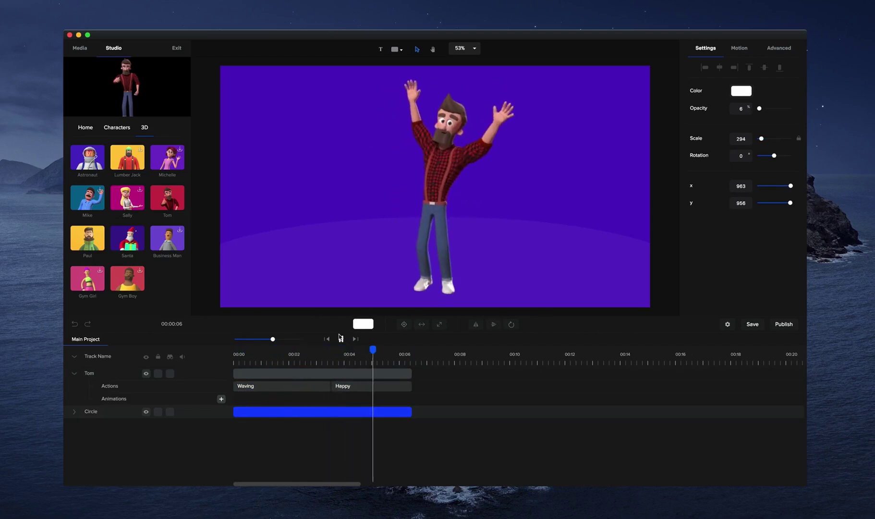
click(423, 179)
drag(442, 175, 527, 168)
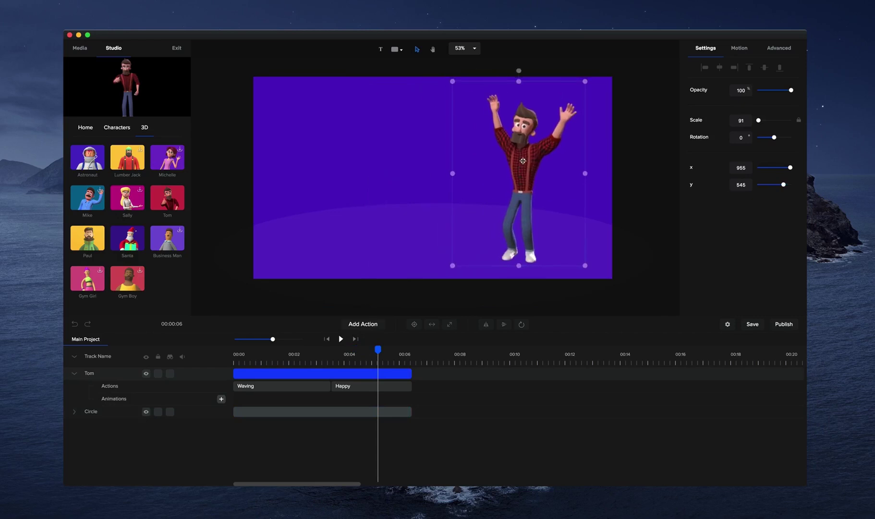
- Add a text element reading WELCOME TO on the canvas left of Tom, at about x 591, y 357
click(382, 49)
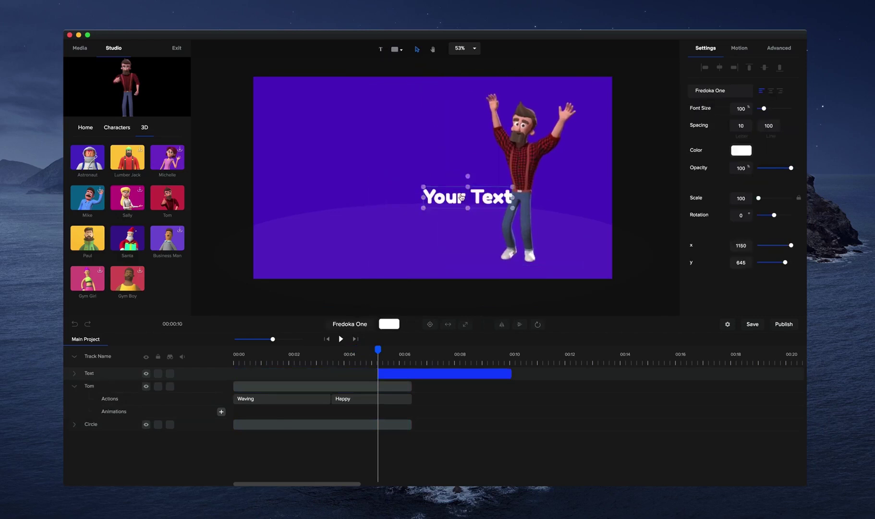
drag(461, 197, 358, 140)
double_click(357, 140)
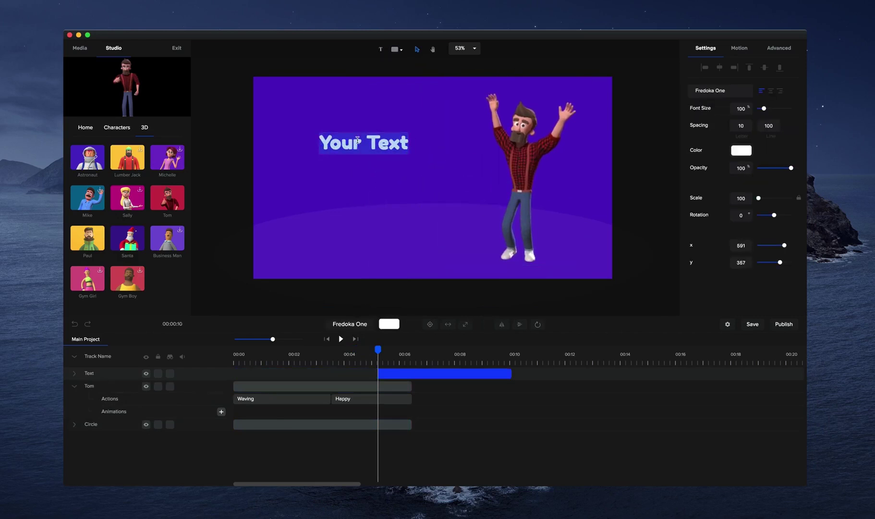
text(WE)
key(BackSpace)
text(ELCOME TO)
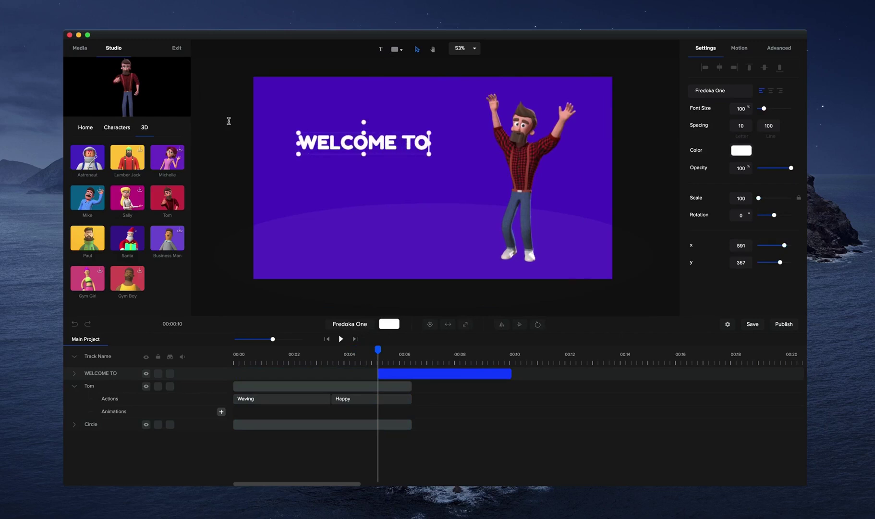
- Move the WELCOME TO clip to the start of the timeline and extend it to the end of Tom's clip
click(739, 47)
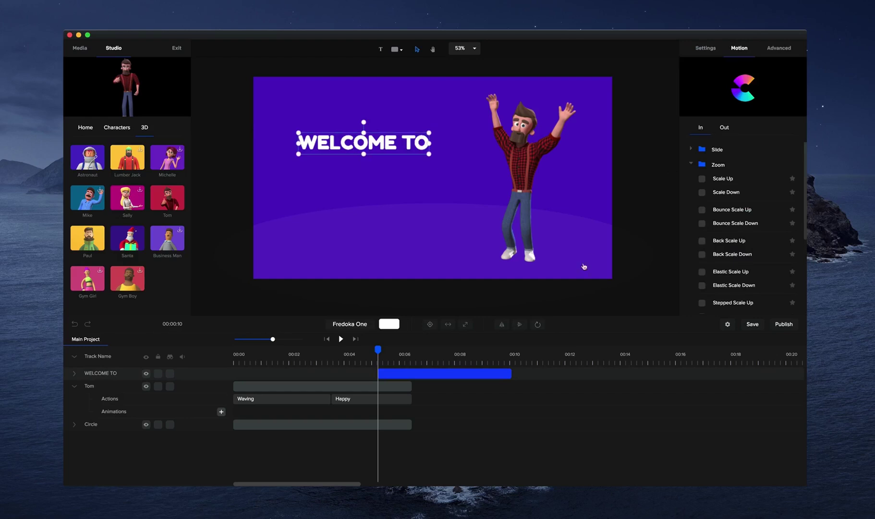
drag(434, 373, 289, 373)
drag(368, 373, 397, 373)
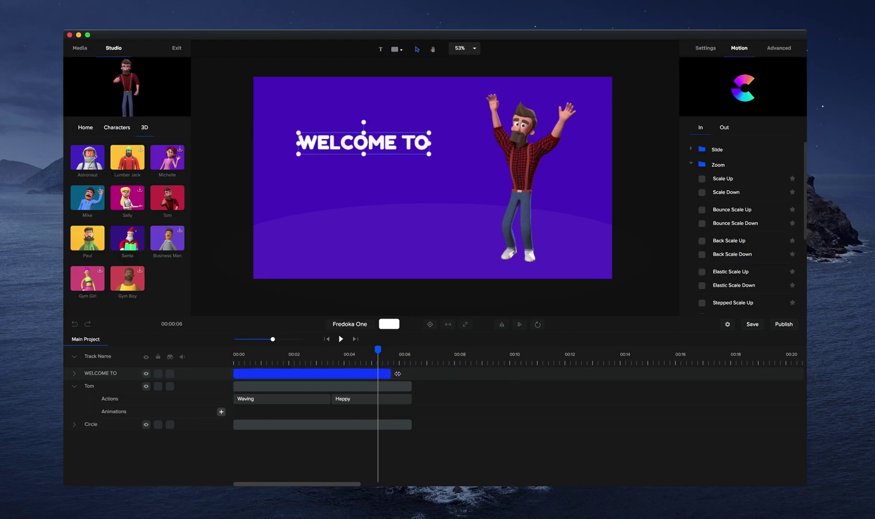
click(598, 293)
click(397, 373)
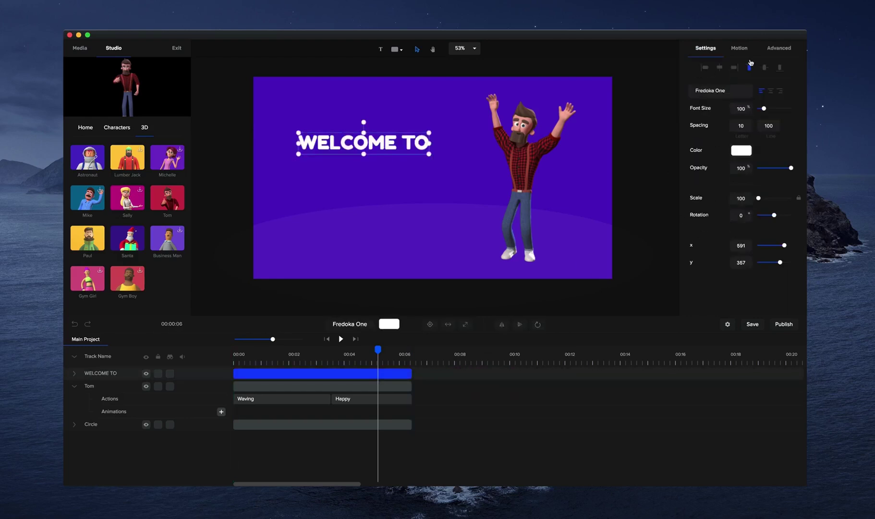
- Give WELCOME TO the Bounce Distort Horizontal entrance motion and preview it from the start of the timeline
scroll(704, 178, down, 5)
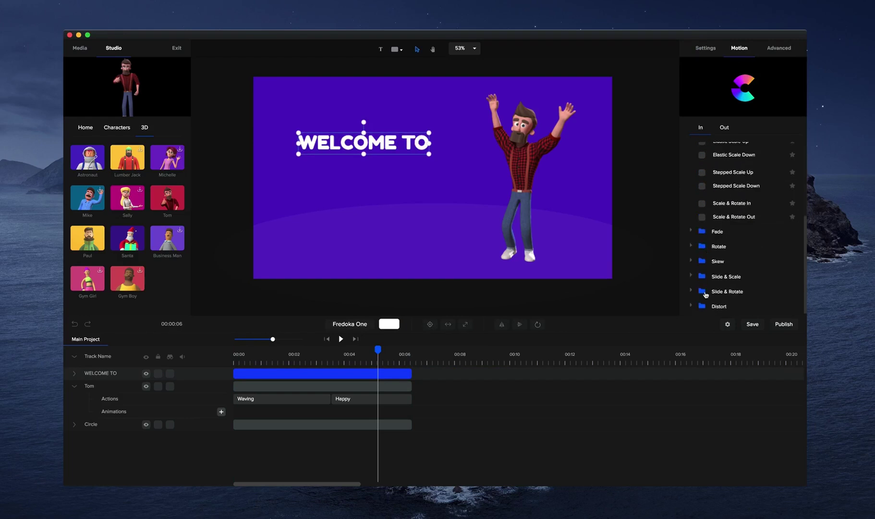
click(696, 305)
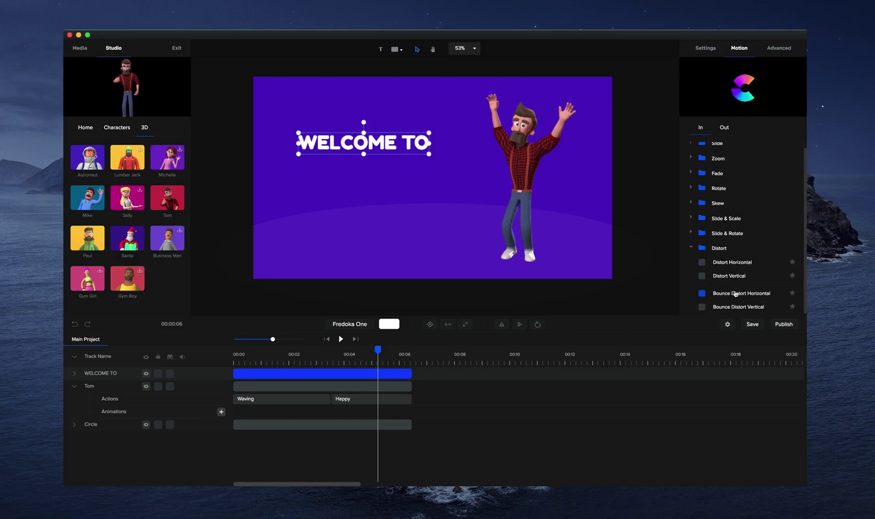
click(703, 294)
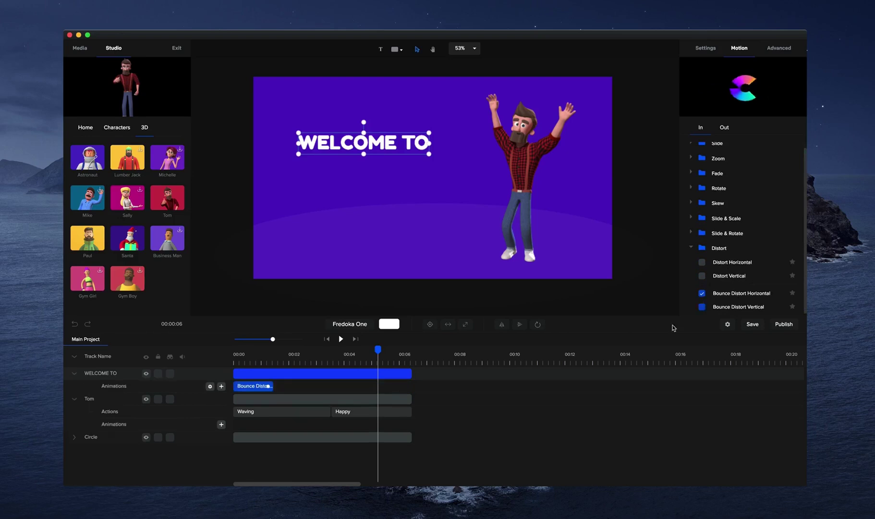
click(327, 340)
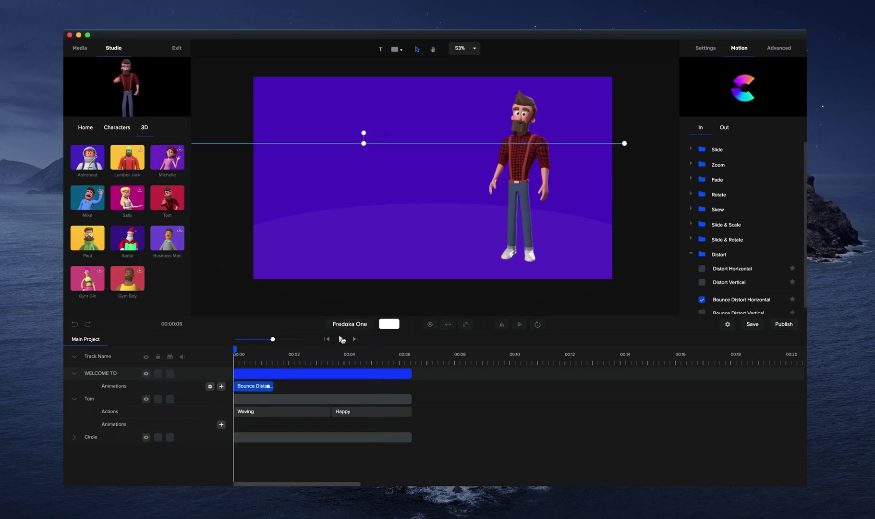
click(341, 340)
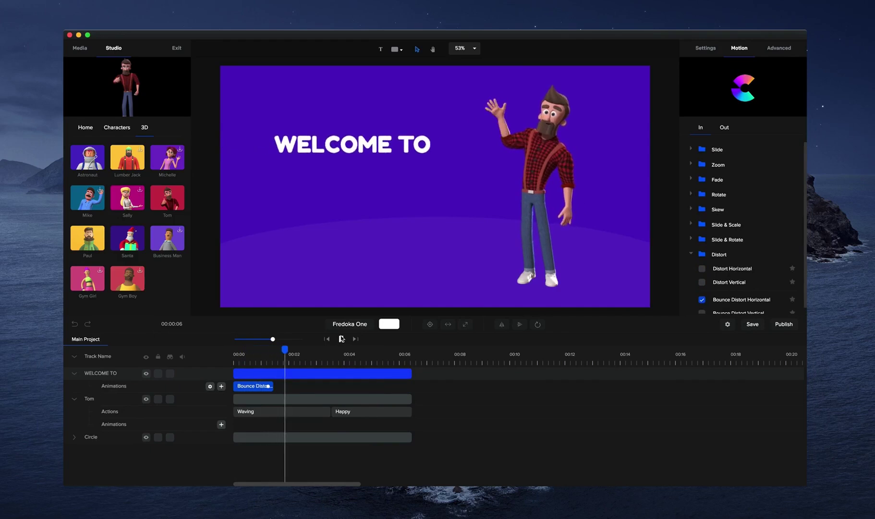
click(341, 339)
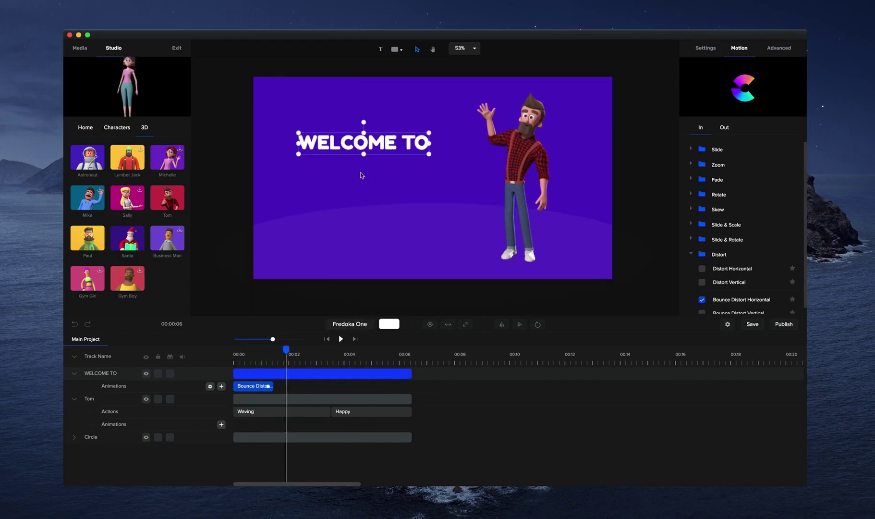
- Duplicate WELCOME TO as a second line below it reading CREATESTUDIO, with its clip starting slightly later
key(super+d)
drag(235, 372, 245, 373)
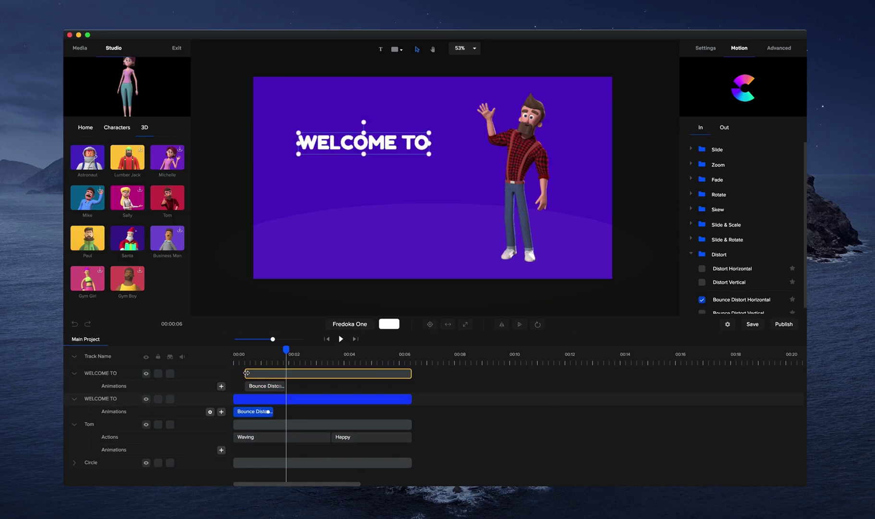
drag(364, 152, 366, 181)
double_click(366, 182)
text(CREATESTUDIO)
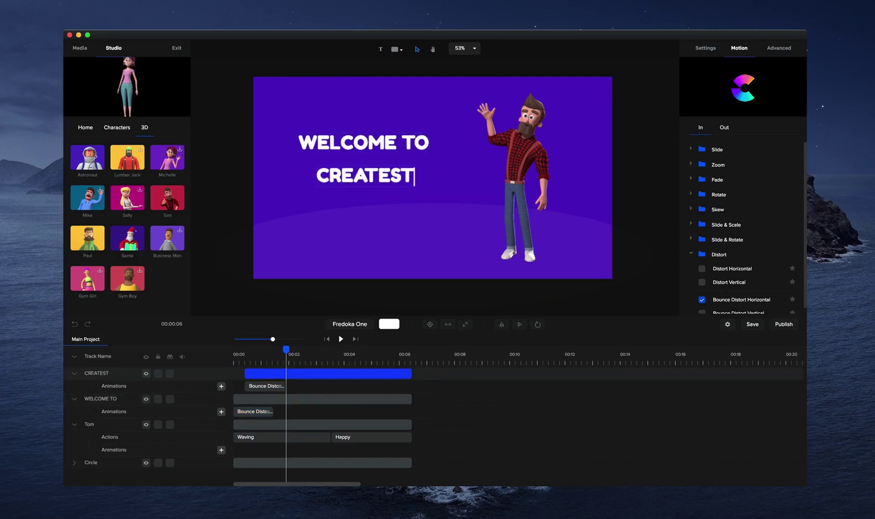
click(204, 124)
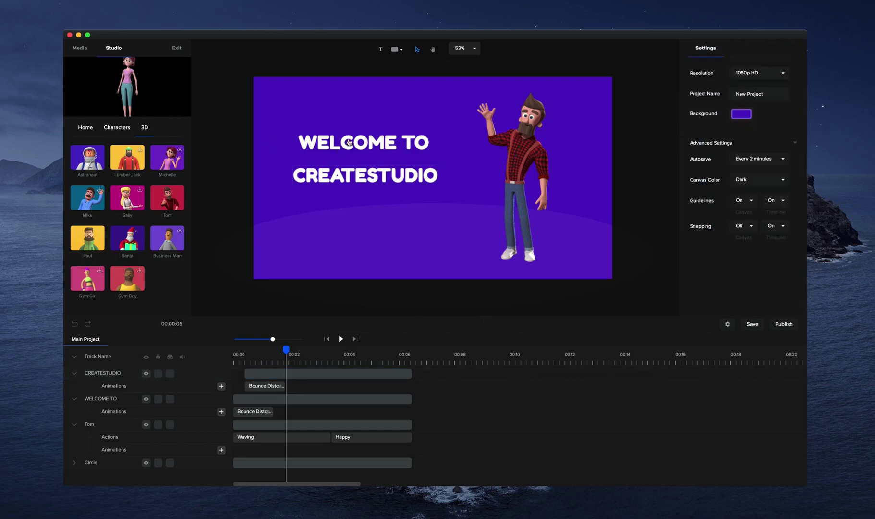
- Bring the two text lines closer together, enlarge CREATESTUDIO to scale 125, and preview the scene
click(350, 143)
click(414, 177)
drag(437, 189, 460, 193)
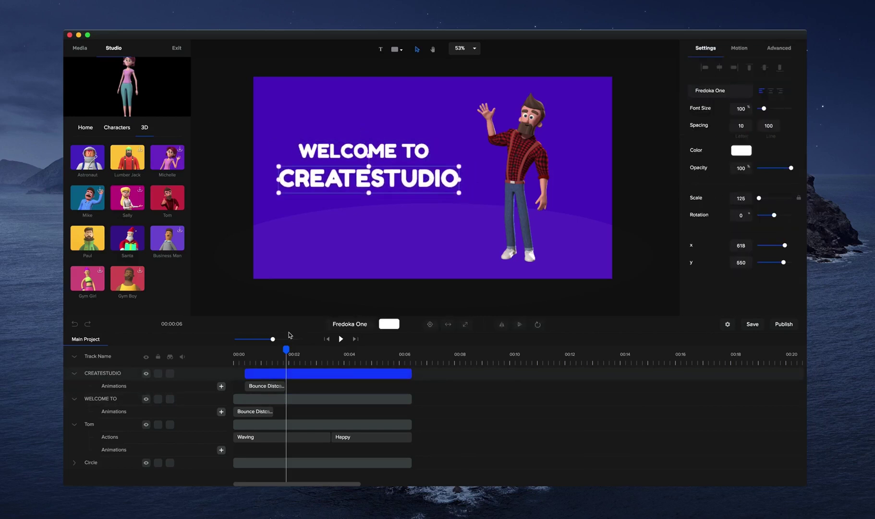
click(340, 339)
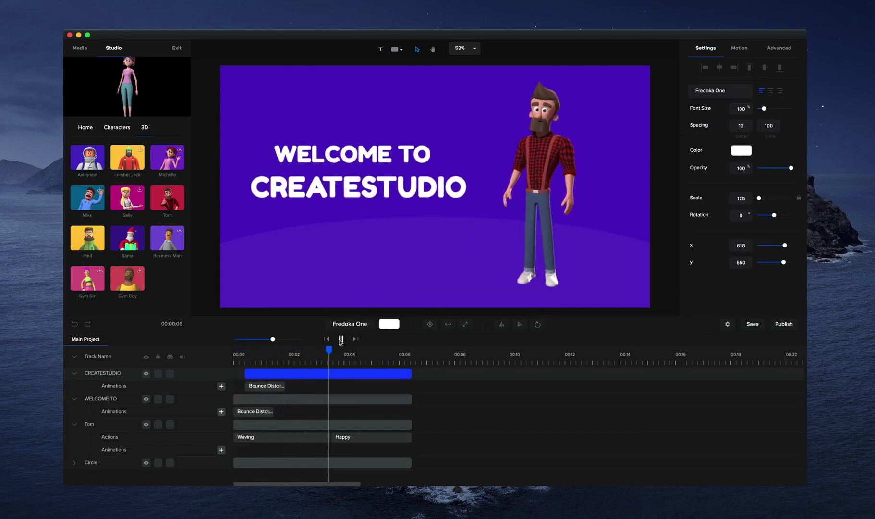
click(341, 339)
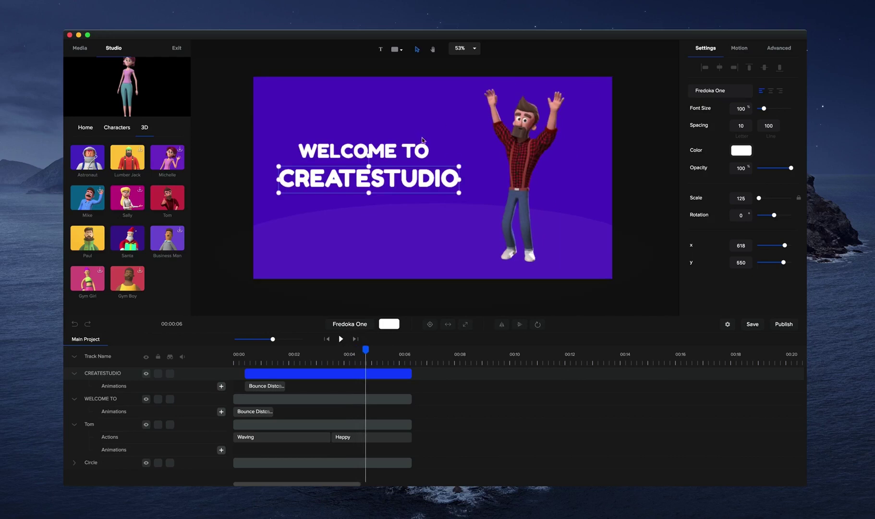
- Apply the Back Slide Left exit motion to both CREATESTUDIO and WELCOME TO, and play the ending
click(740, 48)
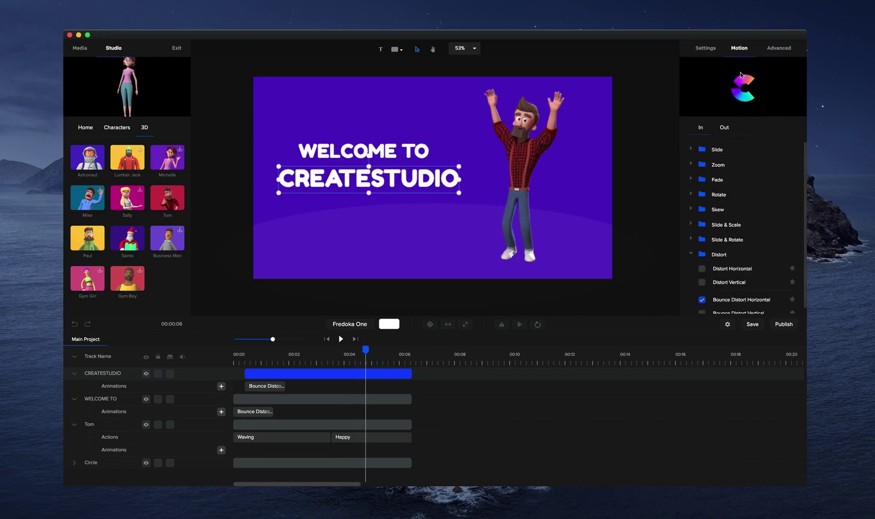
click(723, 128)
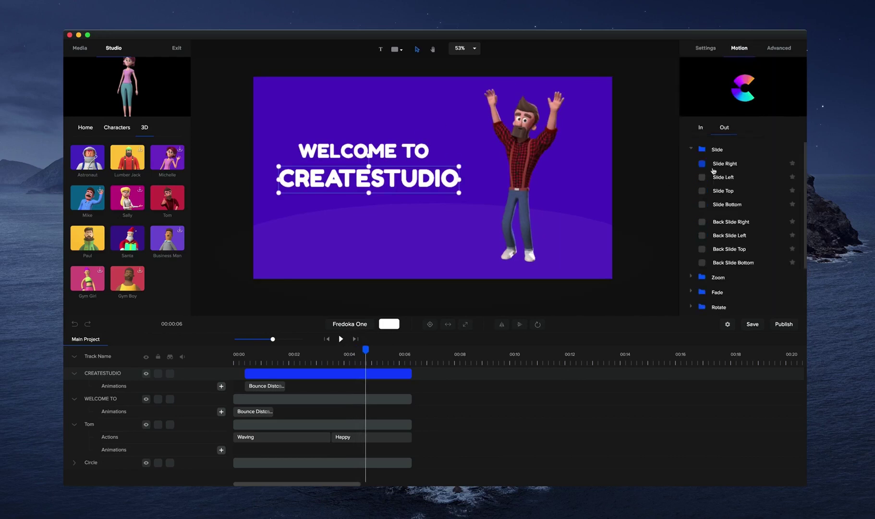
click(703, 236)
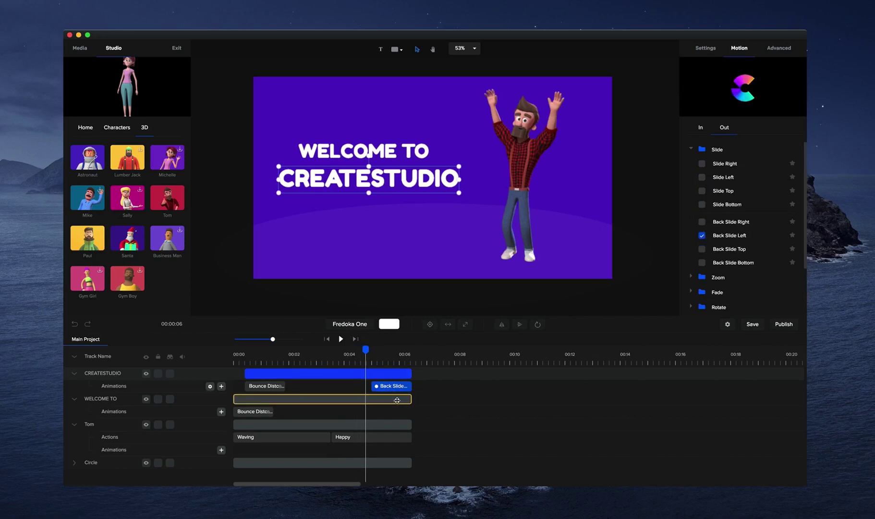
click(397, 400)
click(702, 235)
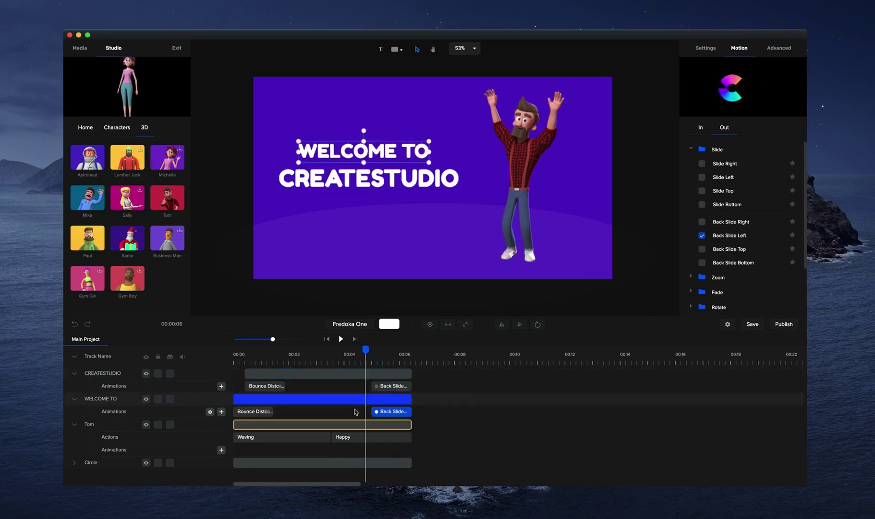
key(space)
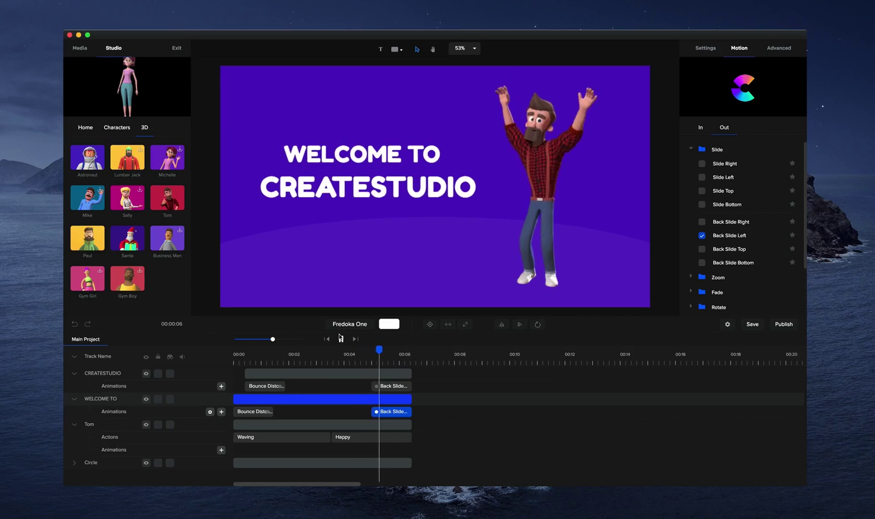
- Stagger the text exits by ending CREATESTUDIO's clip earlier and starting WELCOME TO's Back Slide Left later, and replay the ending
drag(411, 373, 401, 373)
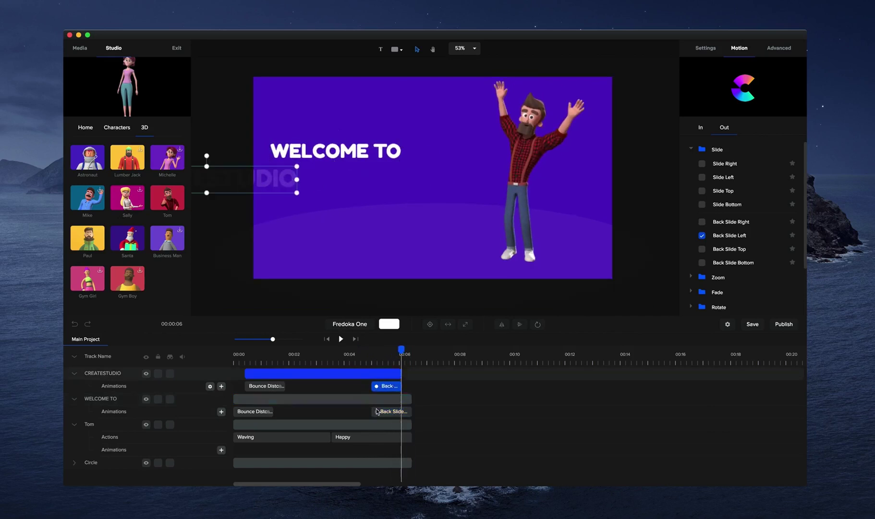
drag(377, 411, 383, 411)
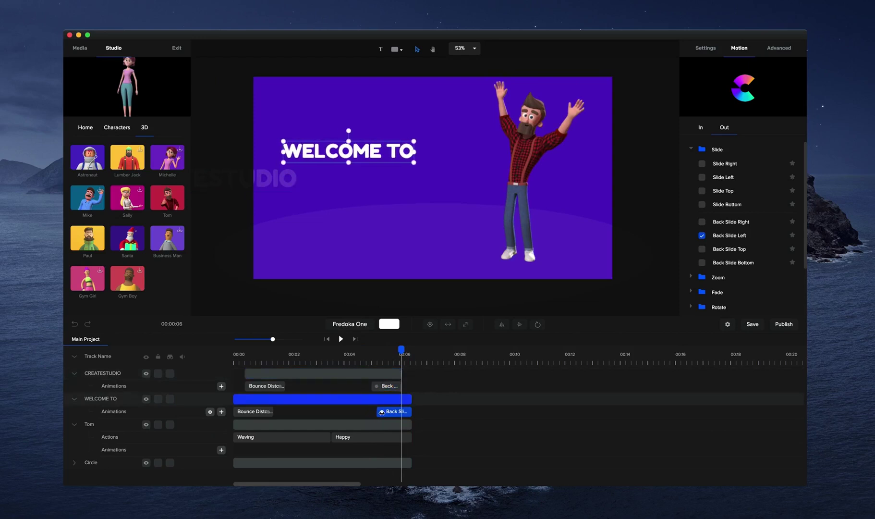
click(375, 352)
click(340, 339)
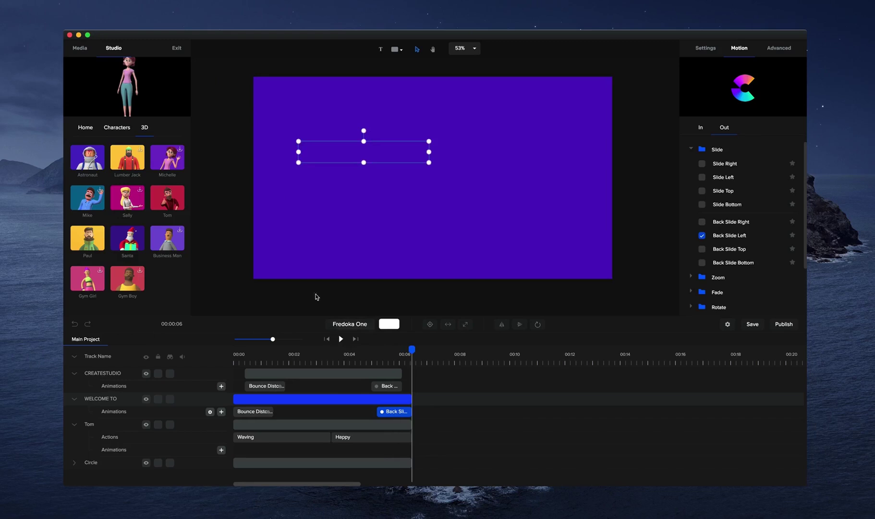
- Browse the Studio library's Elegant characters and its Fx and In & Out transitions
click(117, 132)
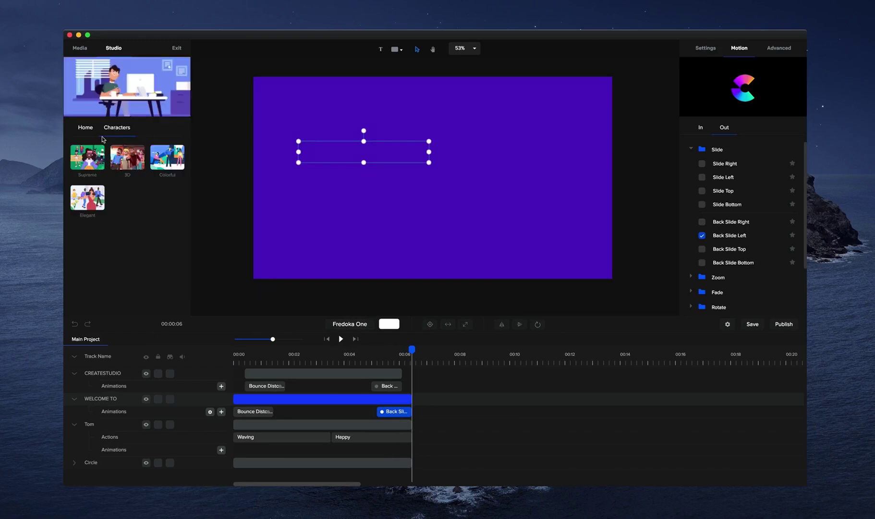
click(100, 201)
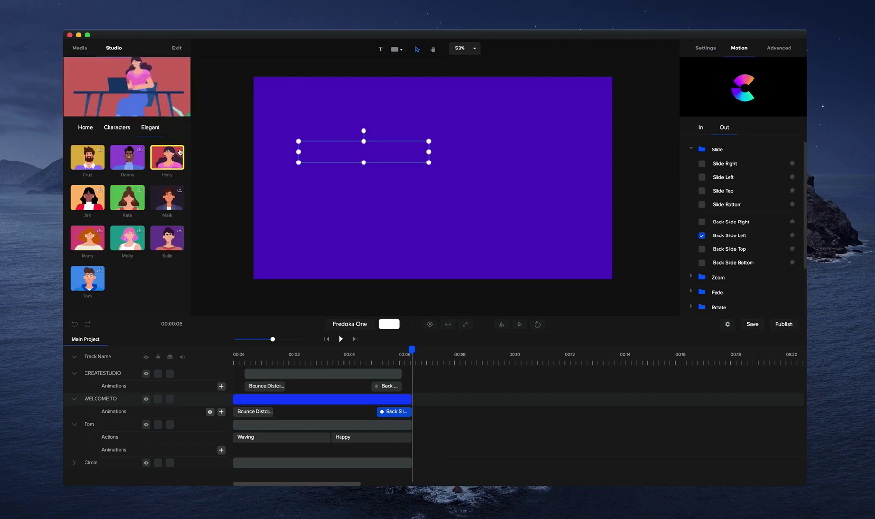
click(85, 128)
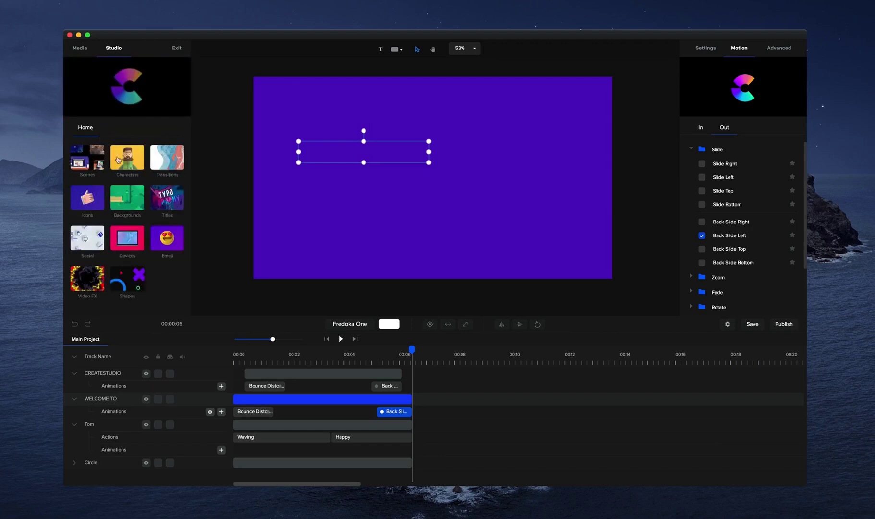
click(169, 162)
click(169, 163)
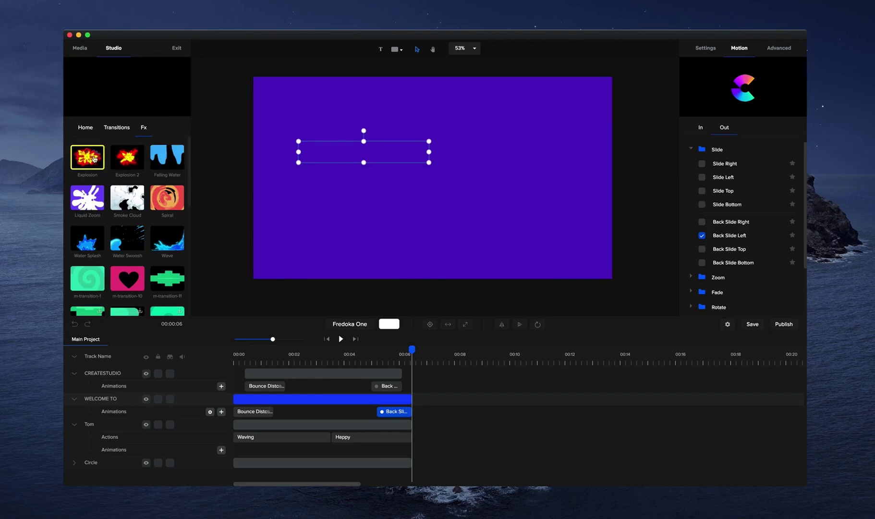
scroll(102, 209, down, 1)
scroll(102, 209, down, 10)
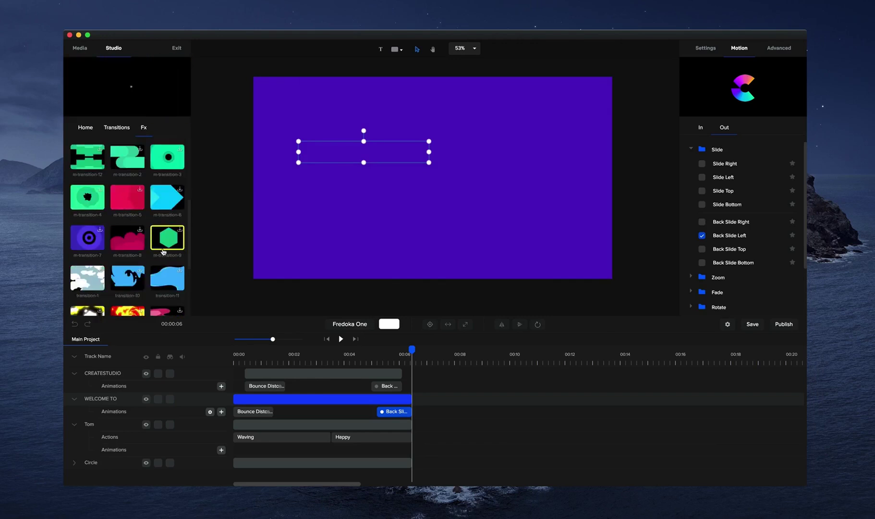
click(117, 127)
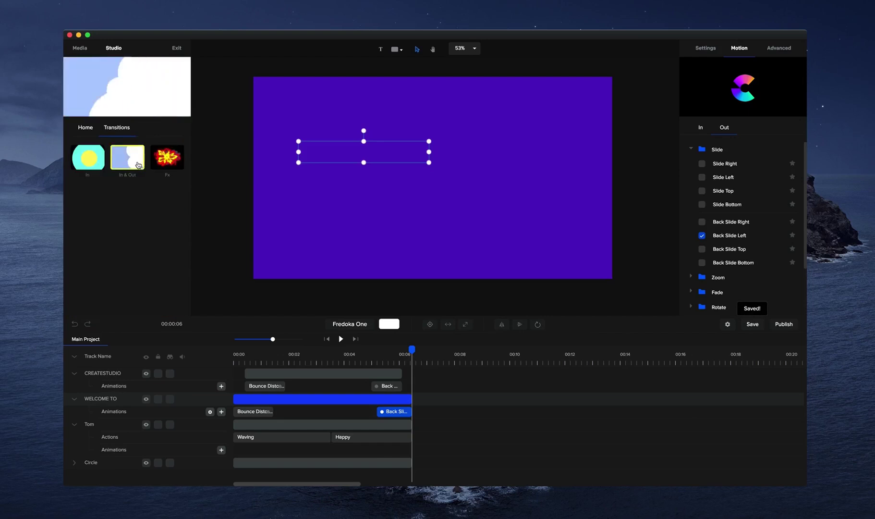
click(128, 158)
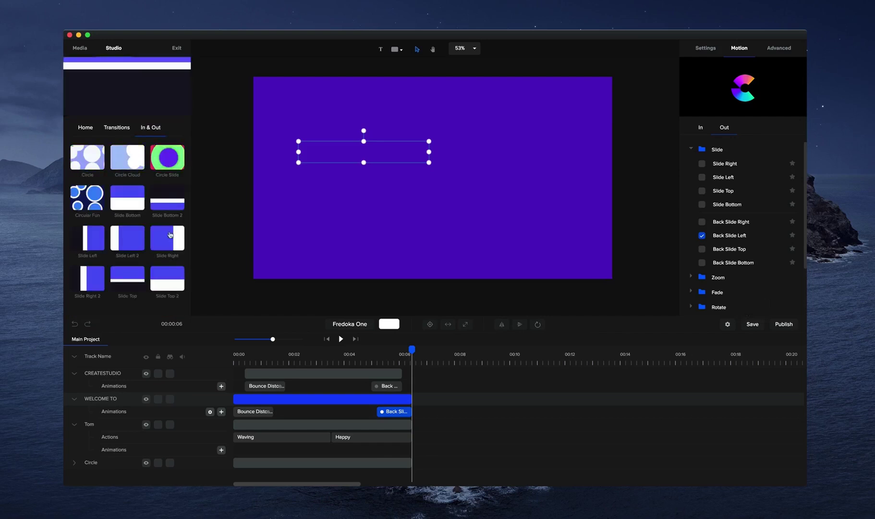
- Download the Clock icon from the Studio library's Icons and place it near the centre of the canvas
click(90, 129)
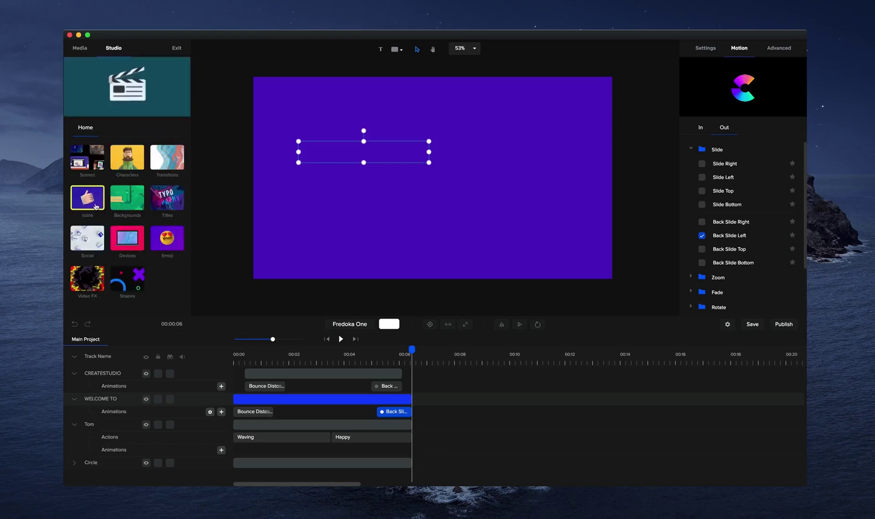
click(97, 207)
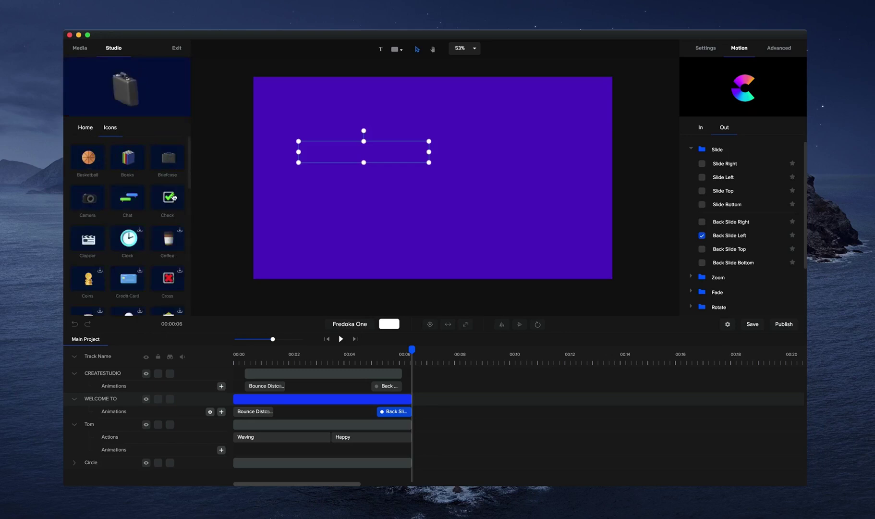
click(139, 233)
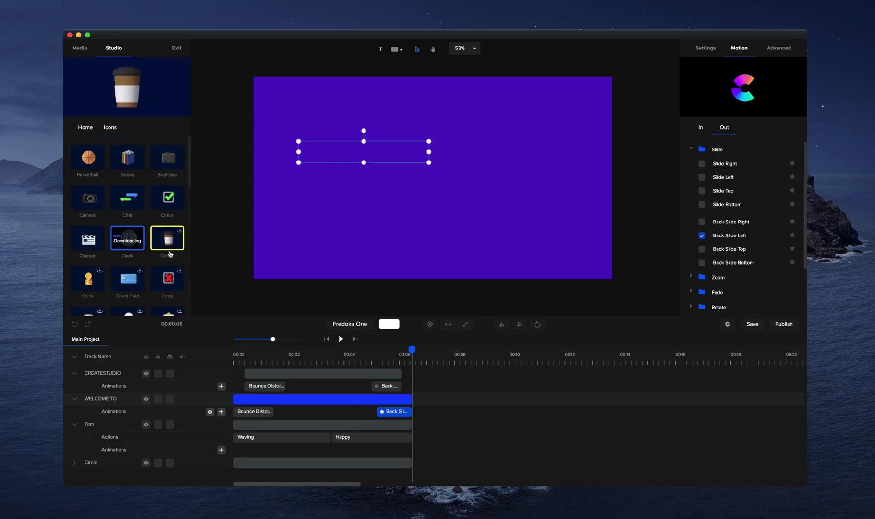
drag(127, 237, 432, 175)
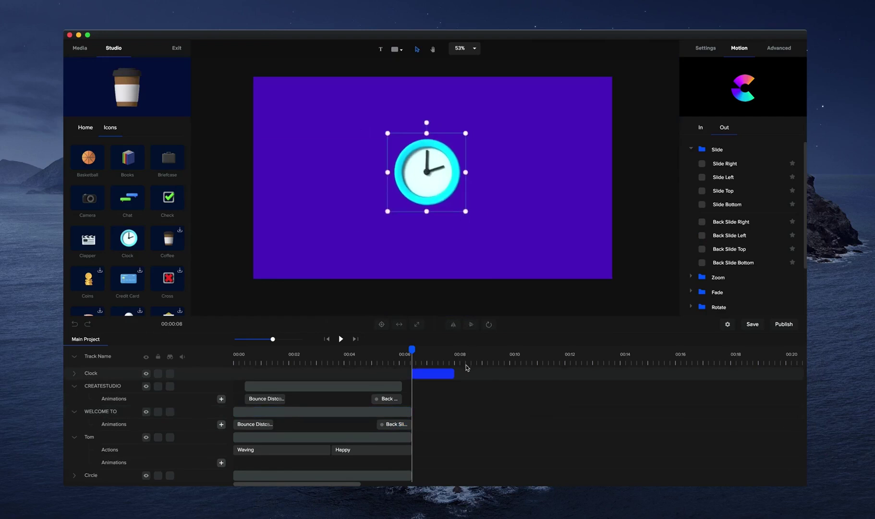
- Lengthen the Clock clip, move it to start at 00:00, and preview the ticking animation
drag(452, 372, 652, 373)
drag(558, 374, 379, 374)
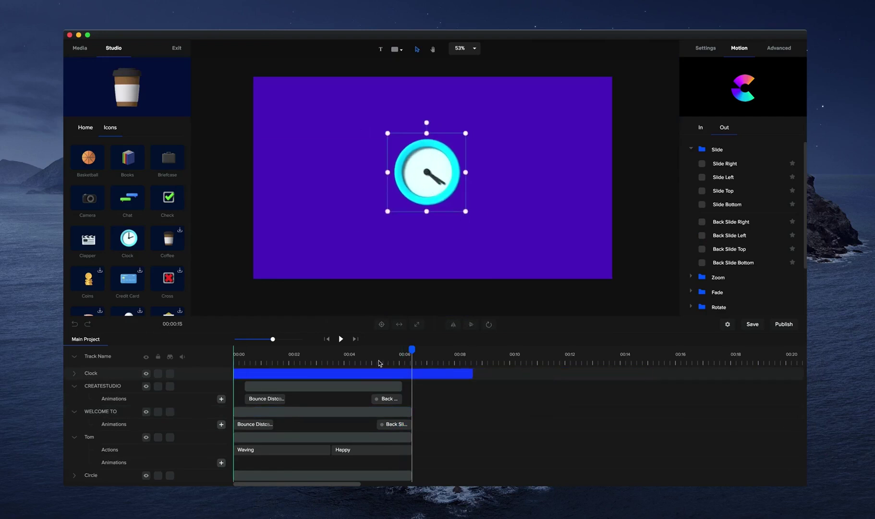
click(340, 339)
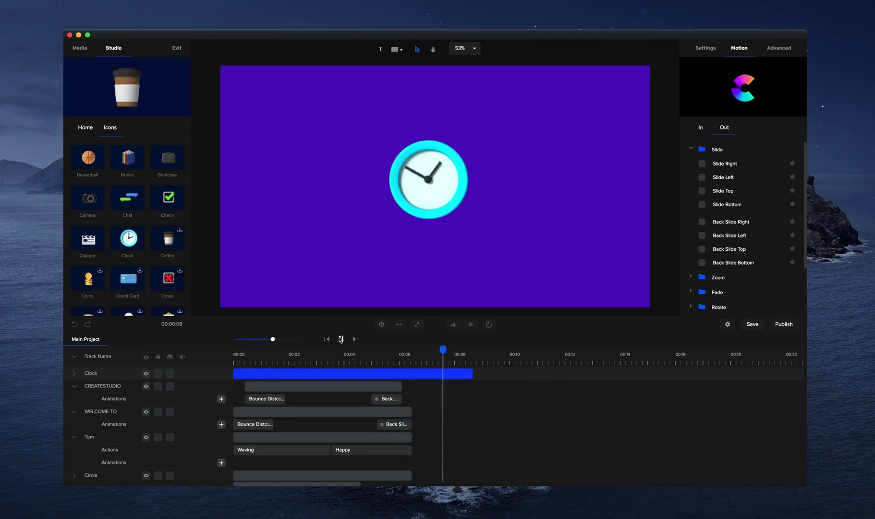
key(space)
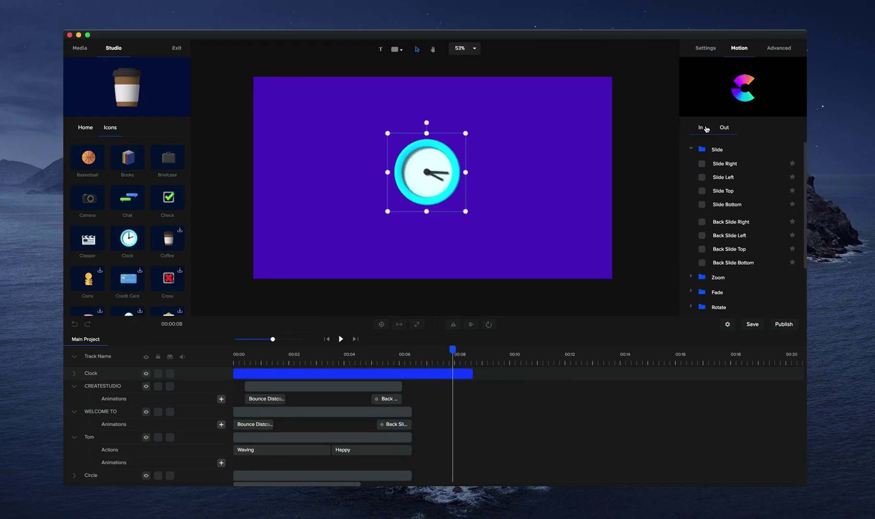
- Apply the Elastic Scale Up entrance motion to the Clock
click(693, 161)
scroll(730, 188, down, 3)
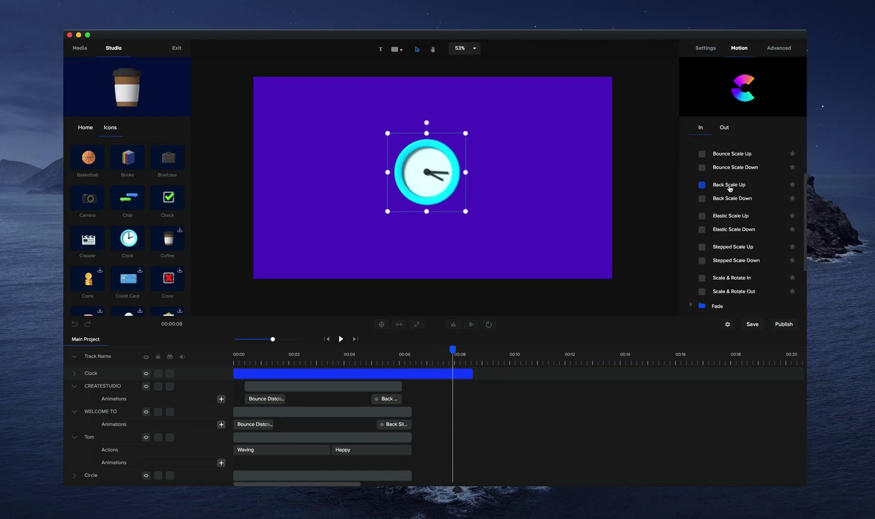
click(745, 218)
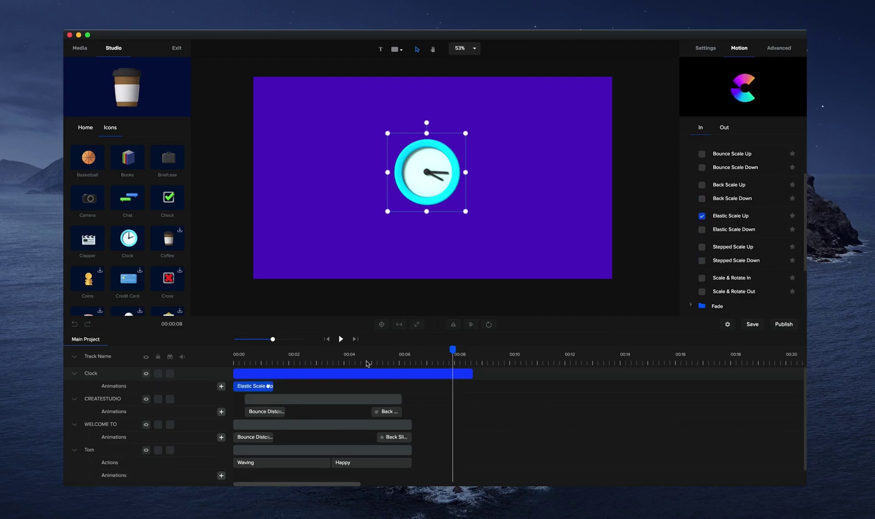
- Trim the Clock clip to start at about 5 seconds and play its entrance
drag(235, 372, 383, 372)
click(381, 358)
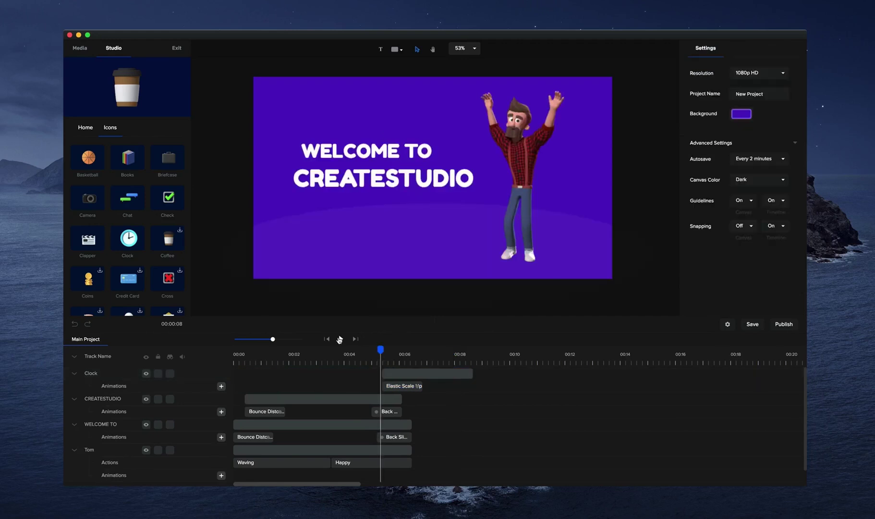
click(340, 339)
click(340, 339)
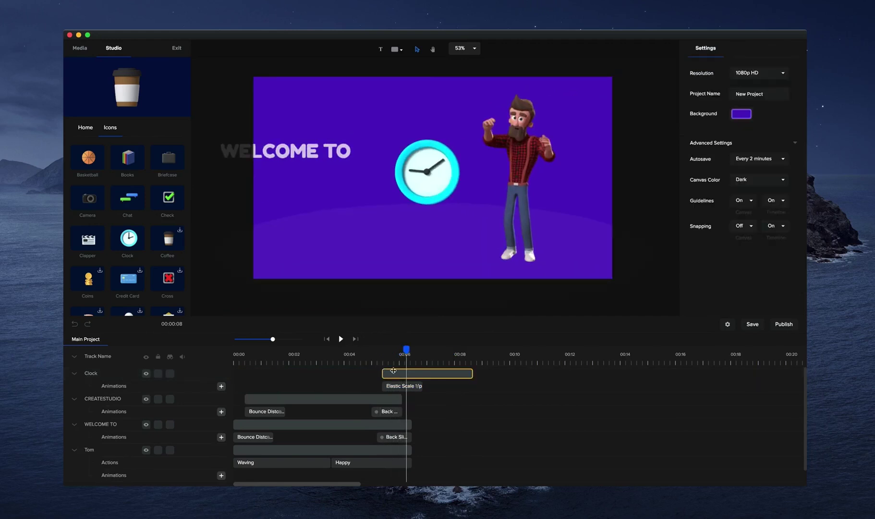
- Trim the Clock clip's start to about 6 seconds, replay the entrance, and delete the Clock
click(393, 370)
click(399, 353)
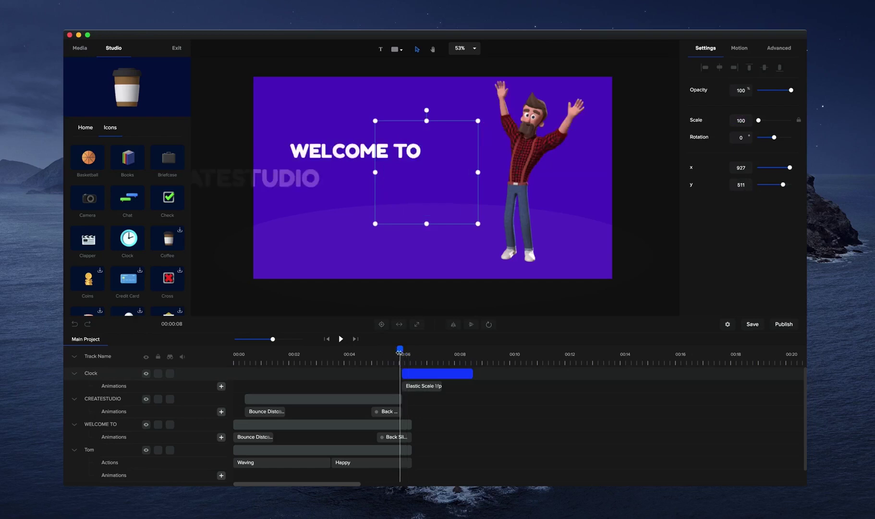
click(340, 338)
click(341, 339)
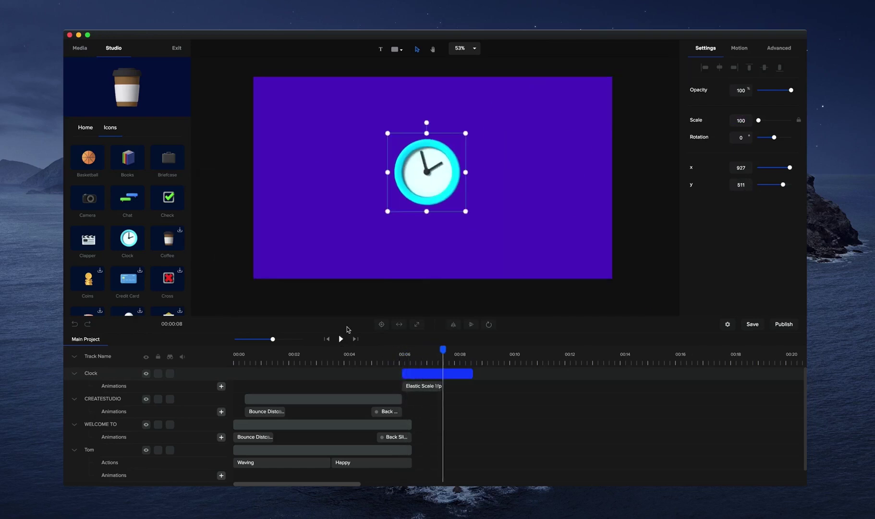
key(Delete)
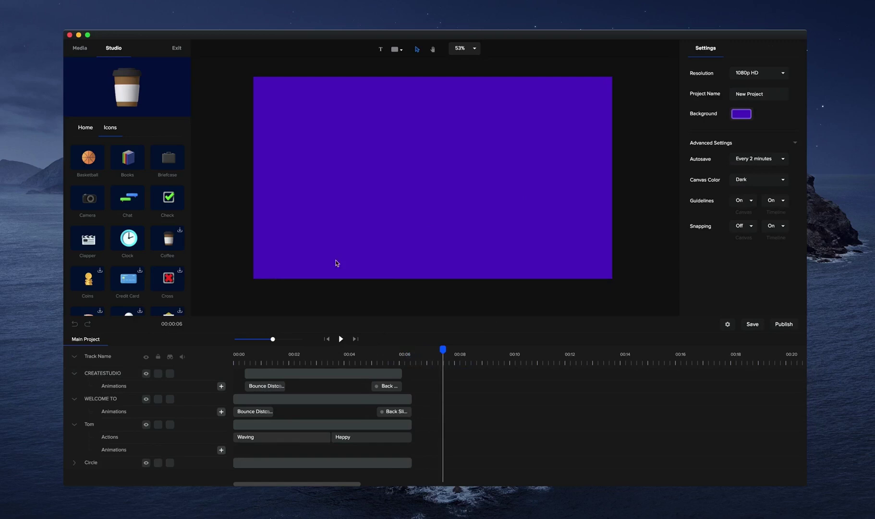
- Browse the Supreme backgrounds in the Studio library and return to the category overview
click(92, 51)
click(114, 48)
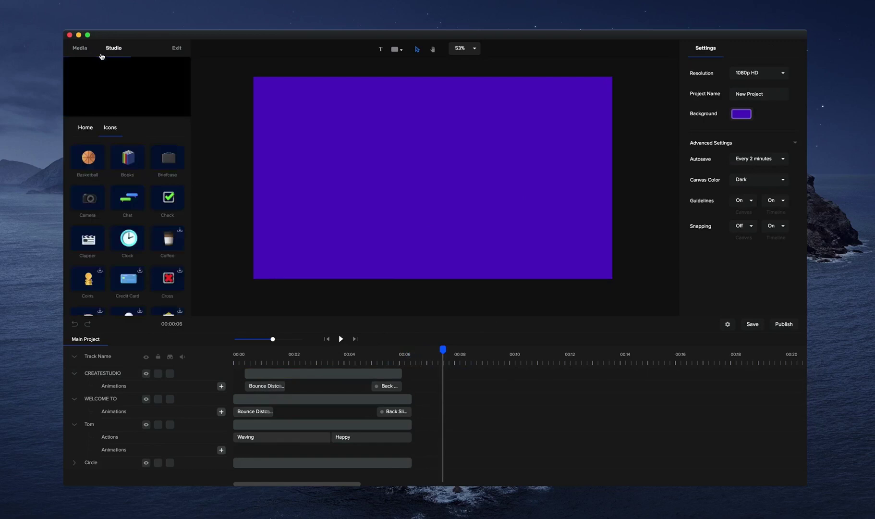
click(88, 127)
click(131, 223)
scroll(131, 223, down, 10)
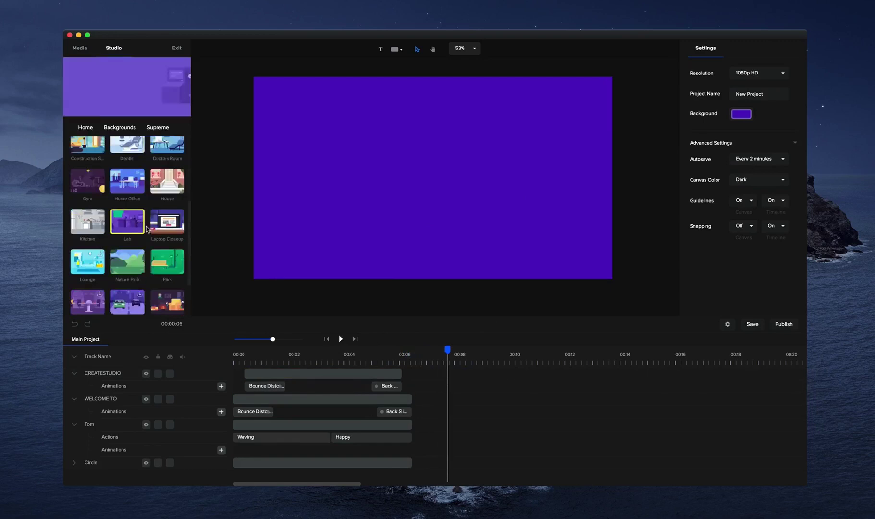
mouse_move(162, 253)
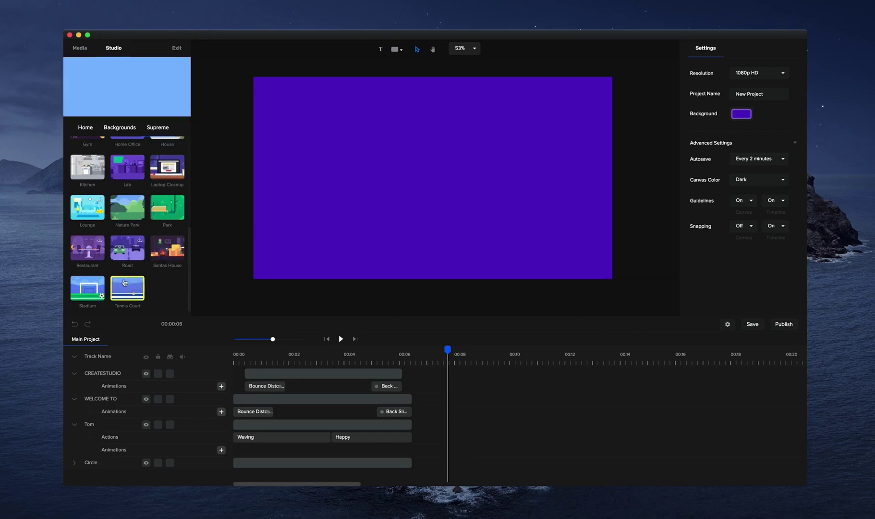
scroll(136, 173, up, 10)
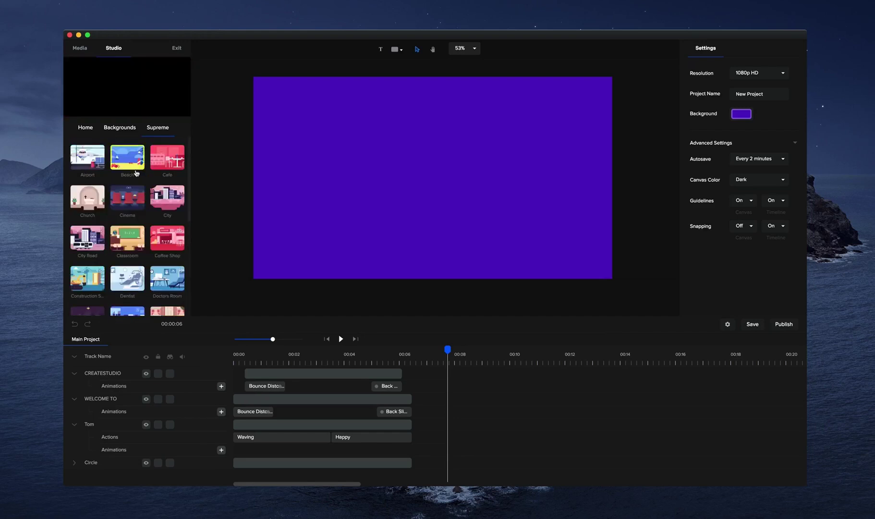
click(119, 128)
click(85, 128)
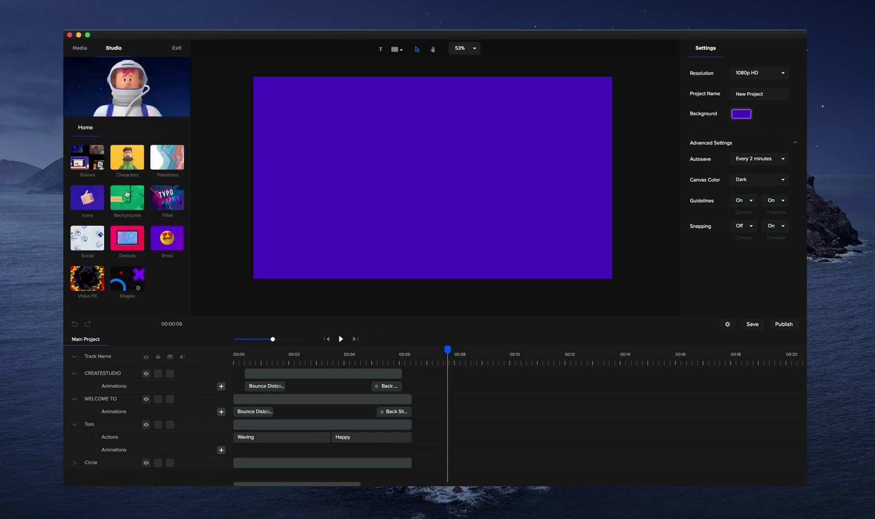
- Add the Be Yourself title from the Kinetic Typography collection to the canvas
click(168, 197)
mouse_move(162, 158)
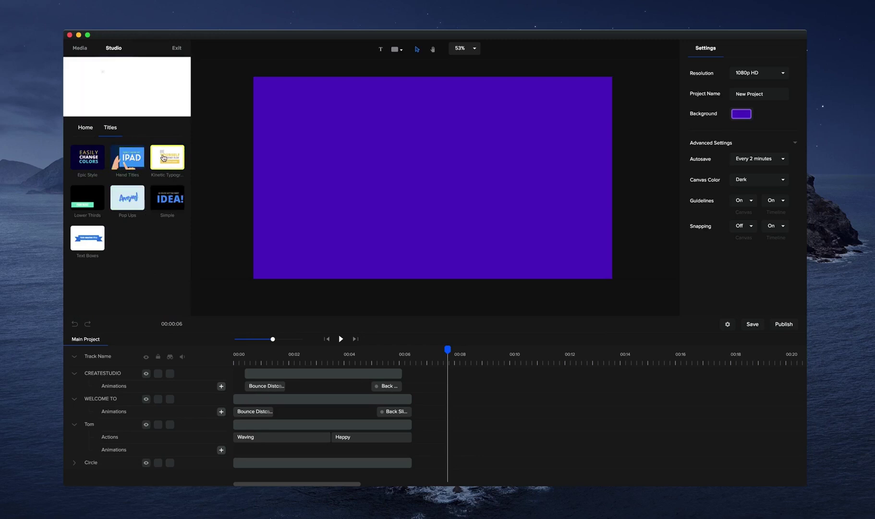
click(162, 158)
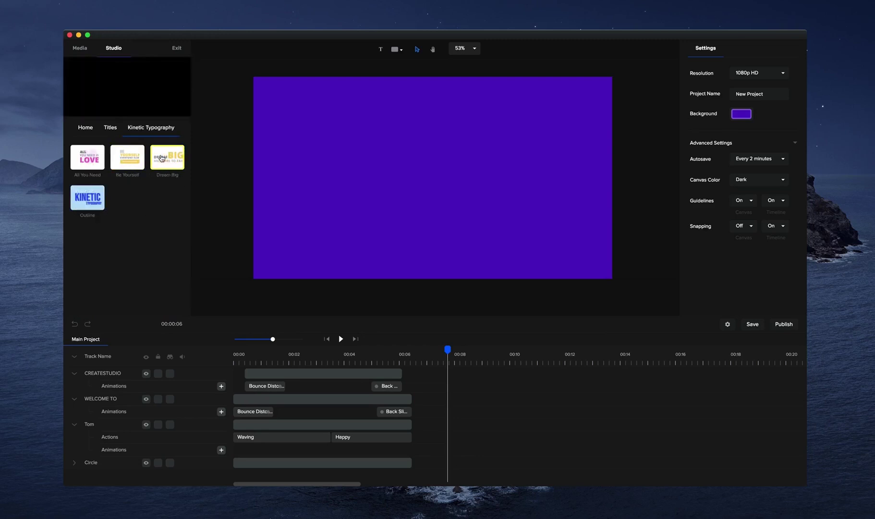
drag(137, 160, 325, 161)
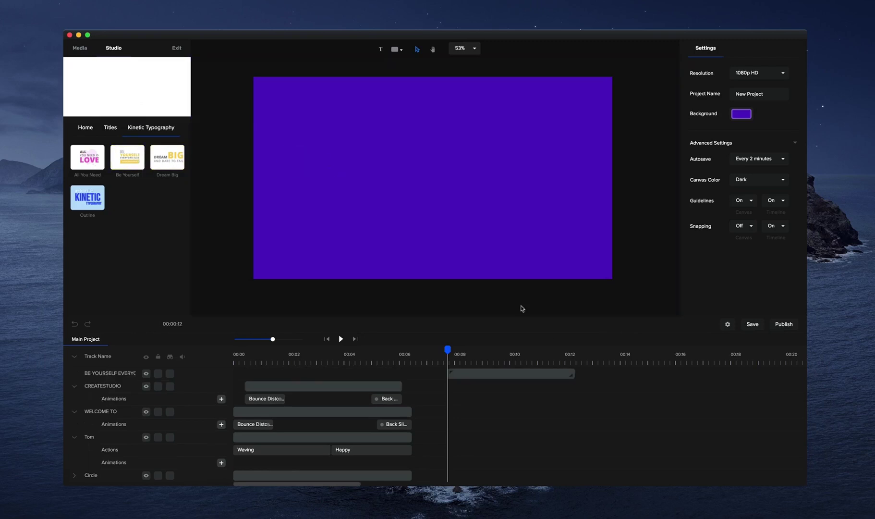
- Preview the Be Yourself title and set the project background to white (#FFFFFF)
click(341, 339)
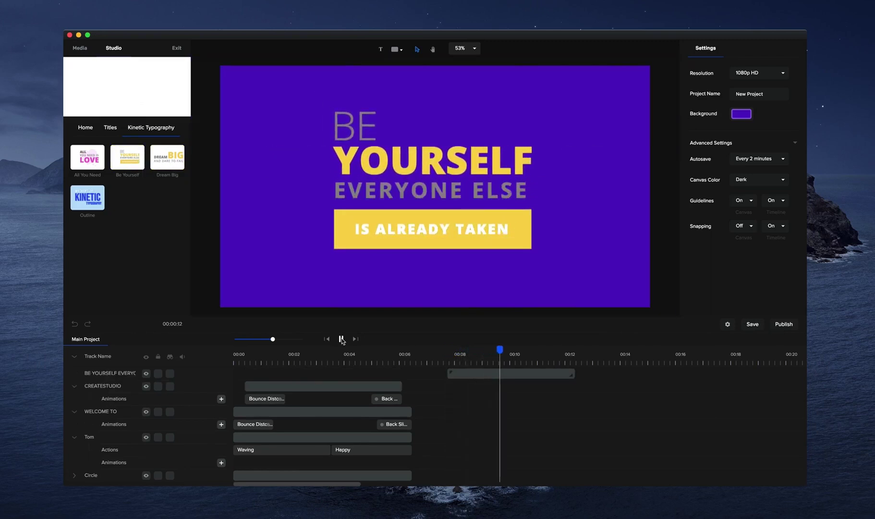
click(341, 339)
click(746, 117)
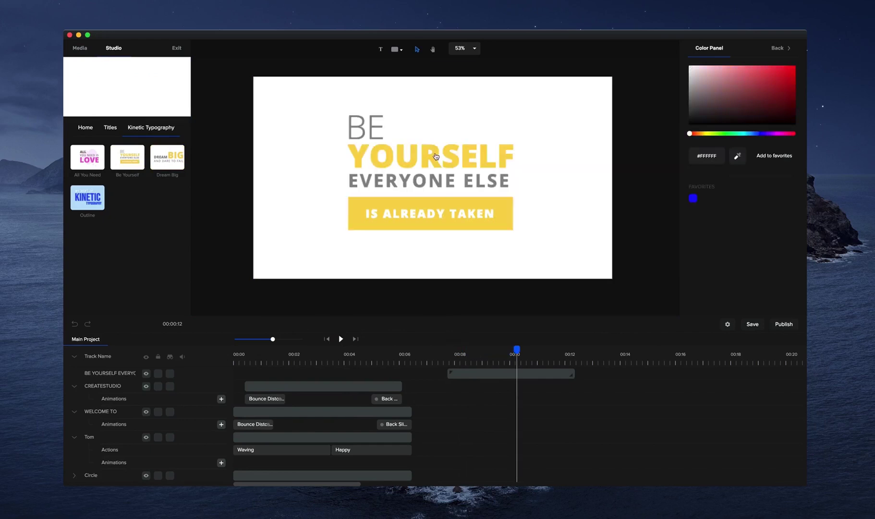
- Open the BE YOURSELF EVERYONE group's own timeline, scrub to about 10 seconds, and select its YOURSELF text
click(478, 372)
right_click(478, 371)
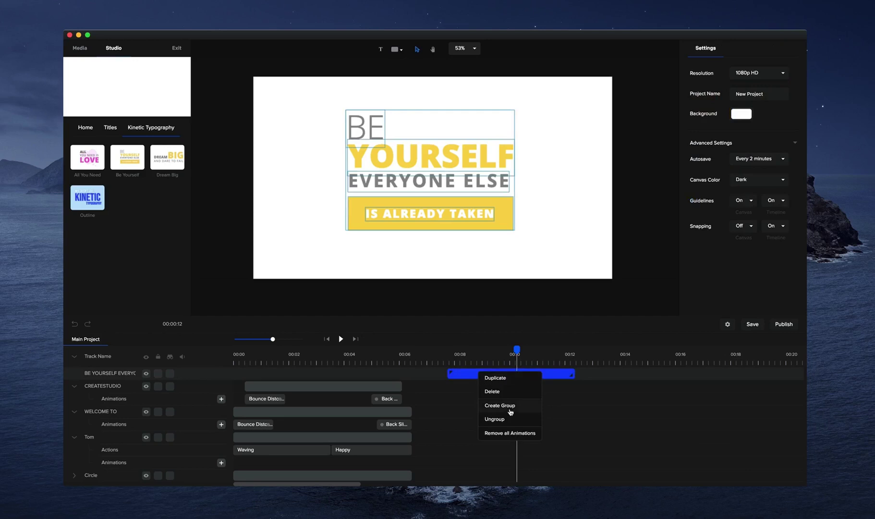
click(460, 374)
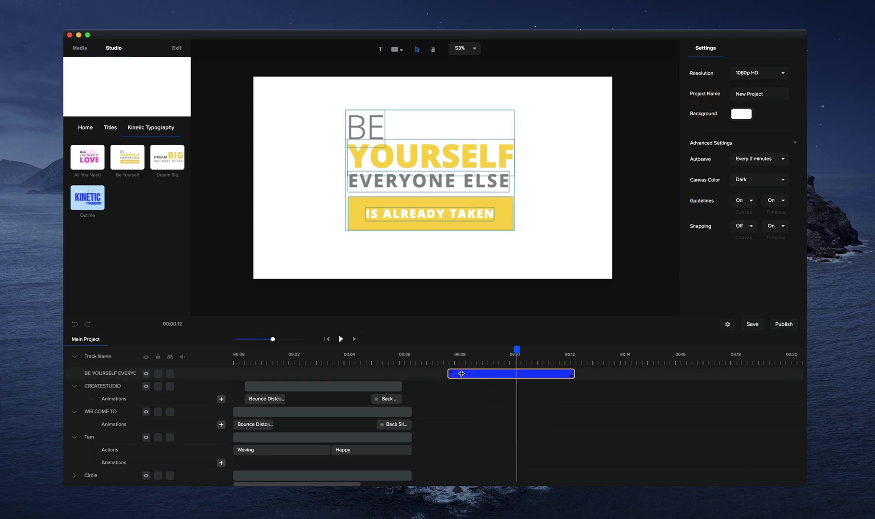
double_click(461, 375)
drag(462, 375, 510, 375)
click(478, 216)
click(483, 169)
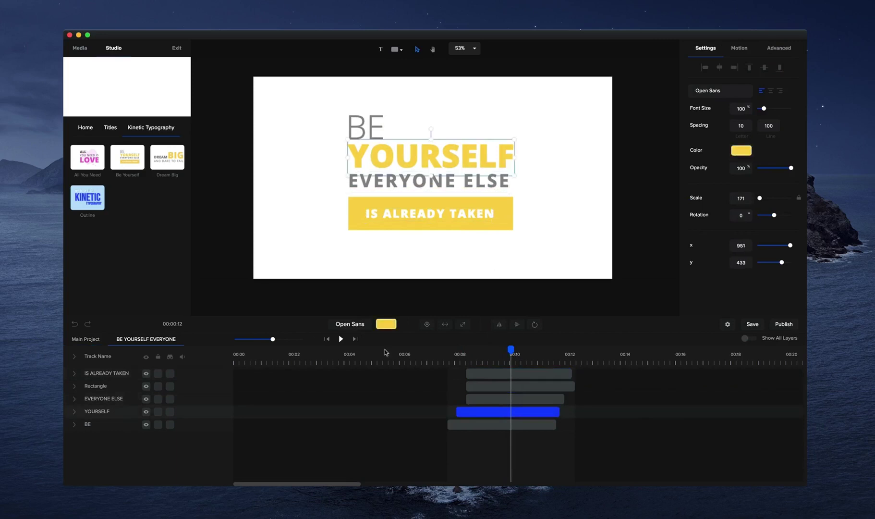
- Close the group's timeline and ungroup the Be Yourself title into separate tracks in the main project
click(104, 341)
right_click(495, 373)
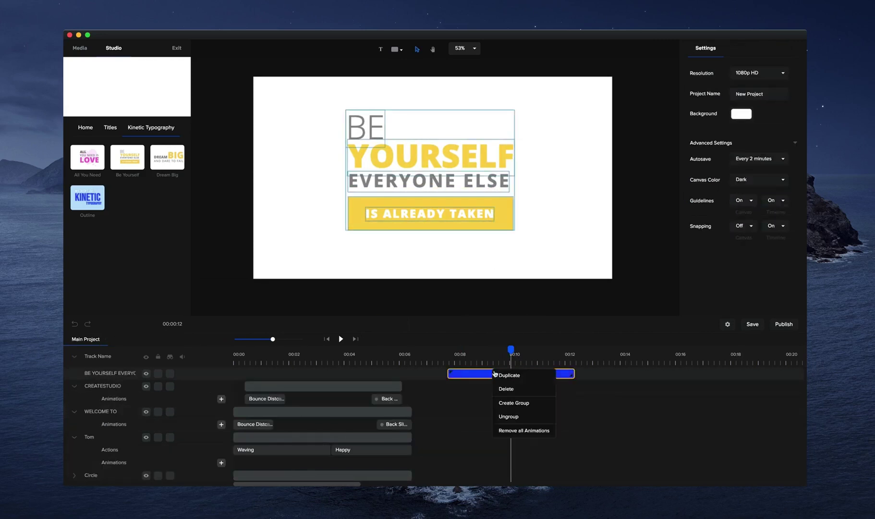
click(510, 416)
mouse_move(510, 346)
mouse_down()
mouse_move(459, 349)
mouse_move(522, 353)
mouse_up()
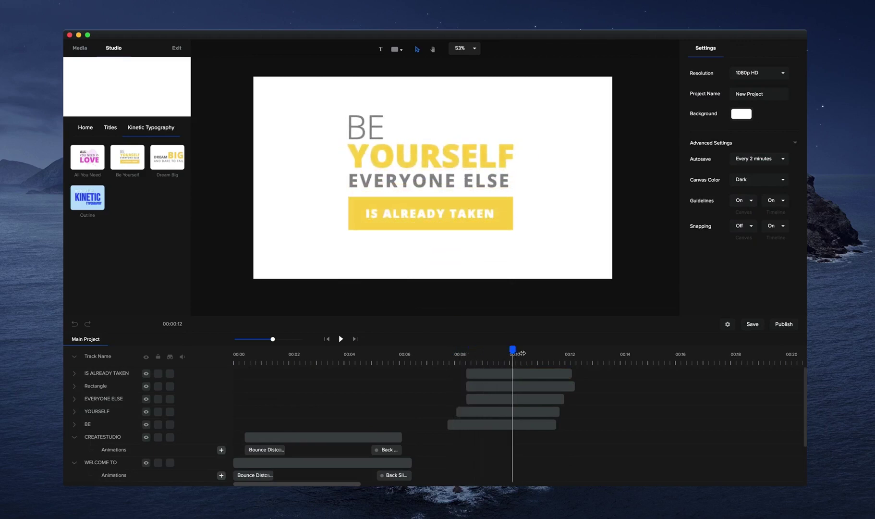
- Return to the title categories and delete all the ungrouped Be Yourself elements from the canvas
click(110, 128)
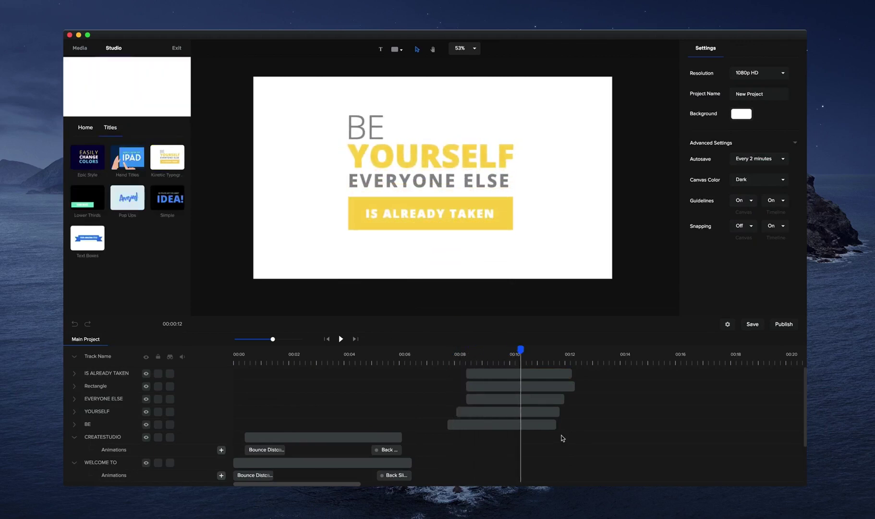
drag(551, 120, 220, 278)
key(Delete)
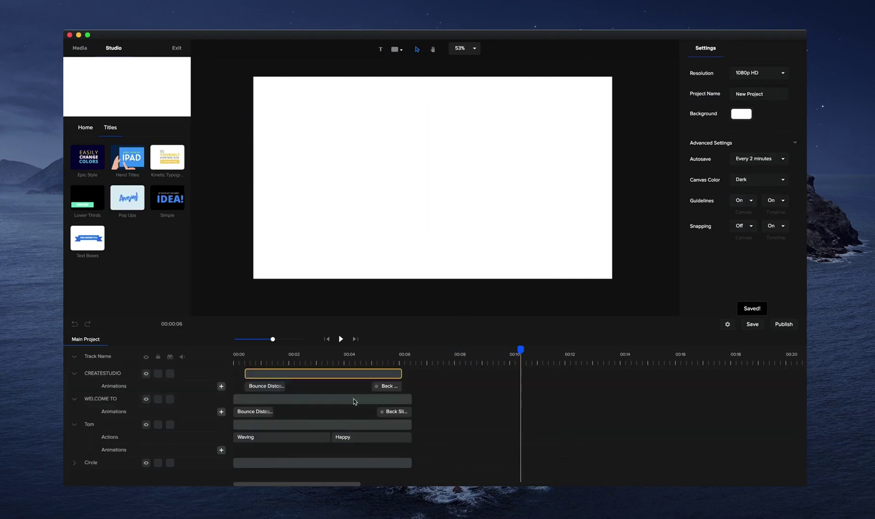
- Delete the CREATESTUDIO, WELCOME TO, Tom and Circle tracks to empty the project
click(367, 373)
key(Delete)
click(363, 373)
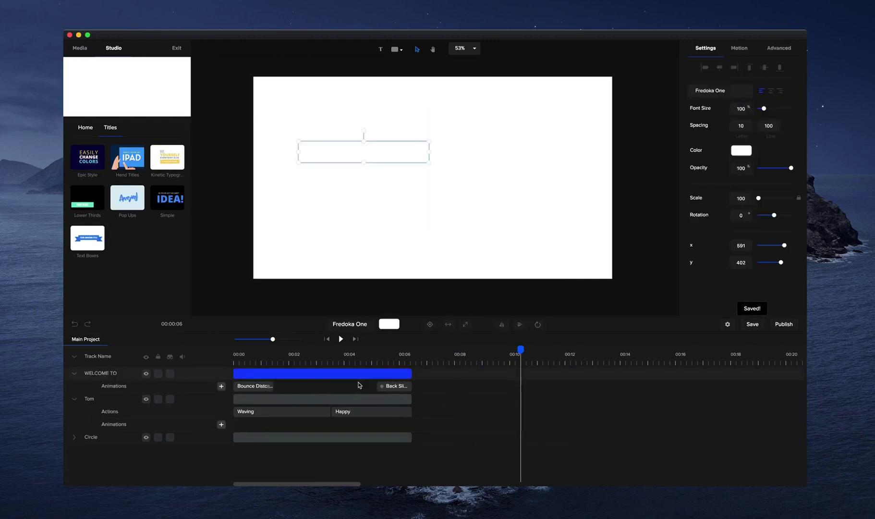
key(Delete)
click(355, 374)
key(Delete)
click(349, 373)
key(Delete)
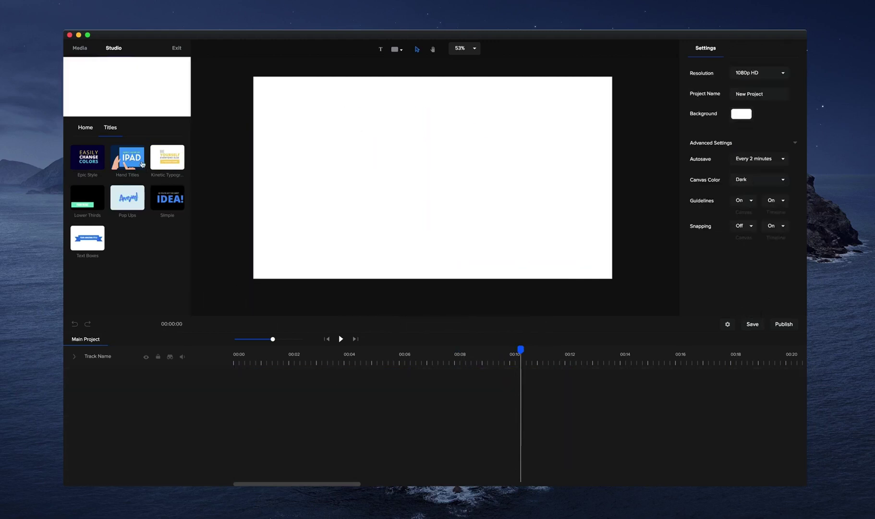
- Add the Need a hand title from the Hand Titles collection at the start of the timeline and play it
click(127, 157)
click(327, 339)
drag(166, 164, 406, 229)
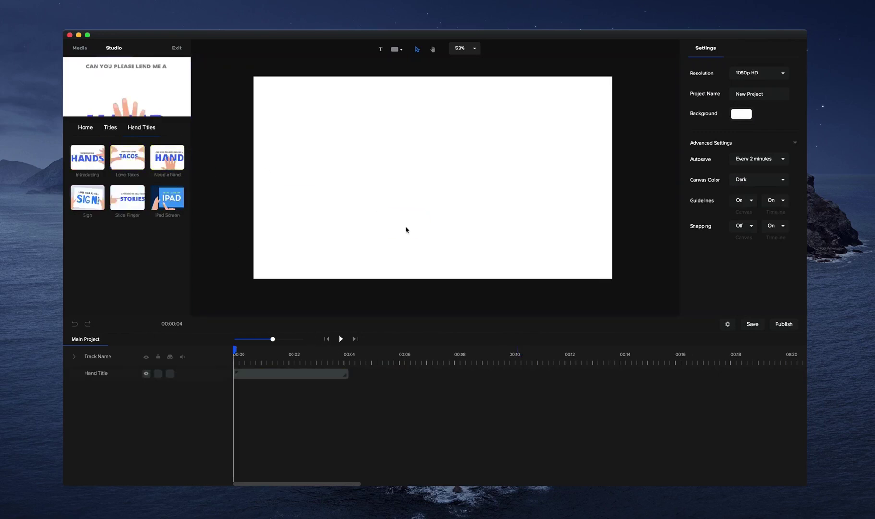
click(342, 338)
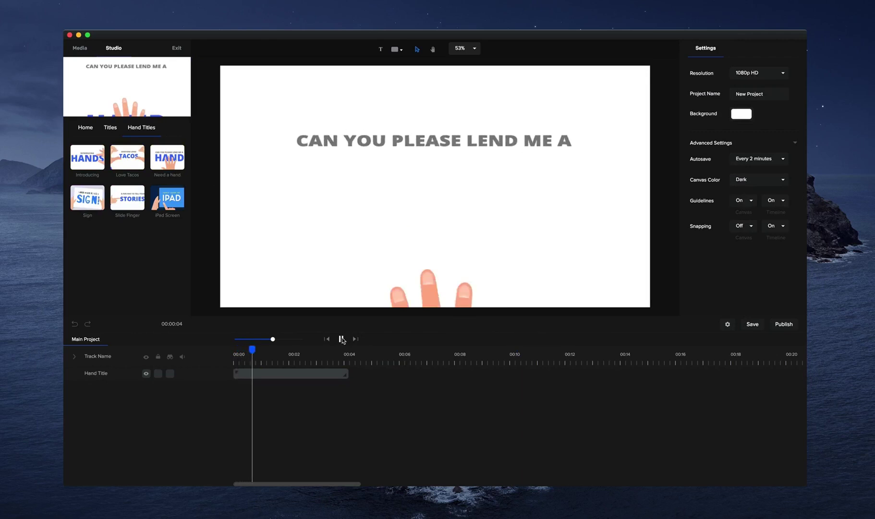
- Ungroup the Hand Title into separate tracks and select its HAND text
right_click(331, 372)
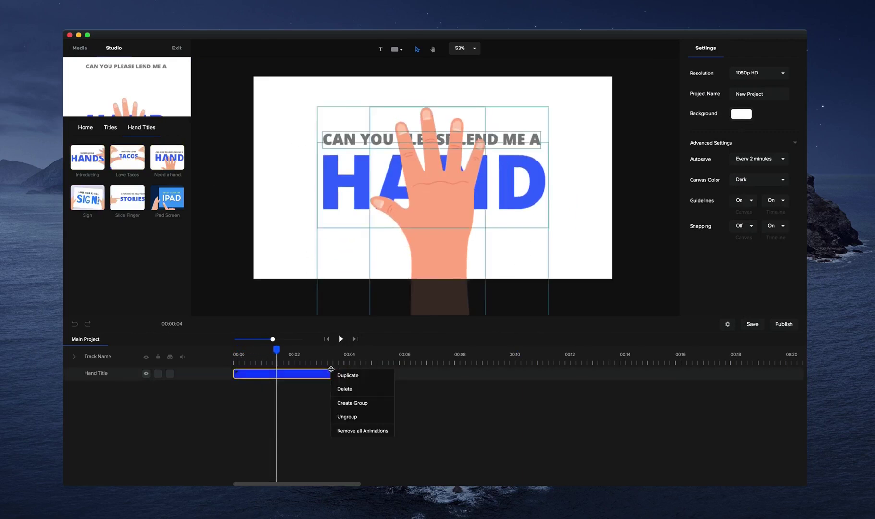
click(372, 417)
click(515, 181)
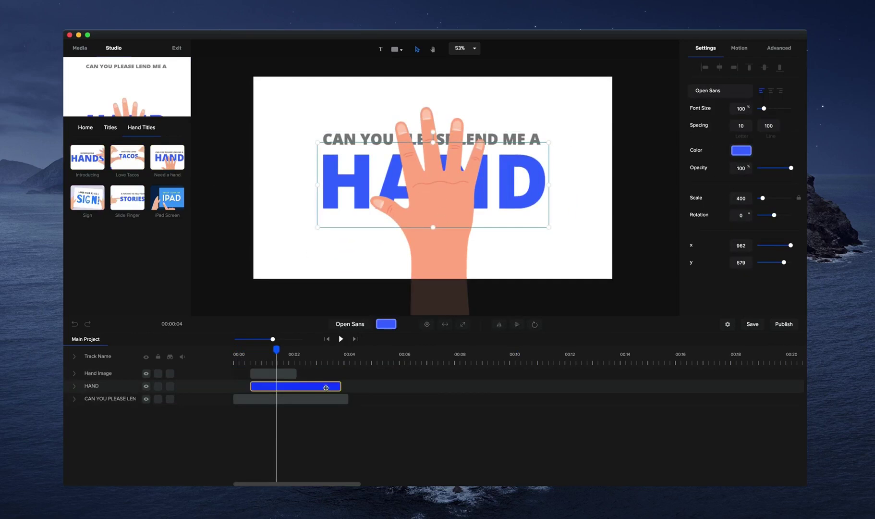
- Change the title's smaller line to "CREATESTUDIO IS" and replace HAND with "AMAZING!"
click(311, 358)
double_click(404, 139)
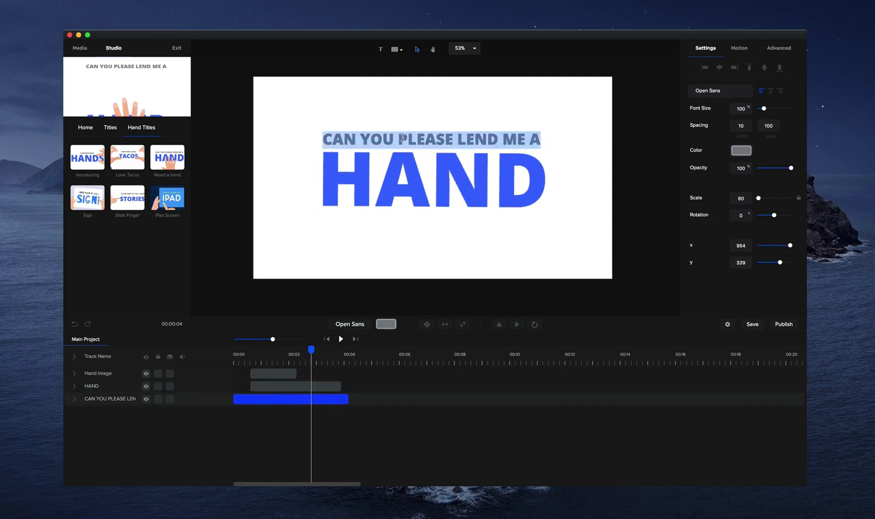
text(CREATESTUDIO IS)
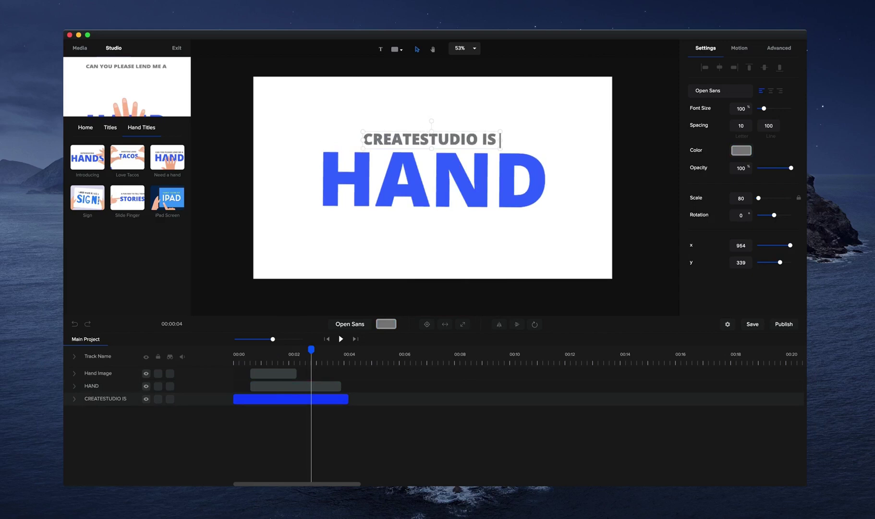
double_click(413, 216)
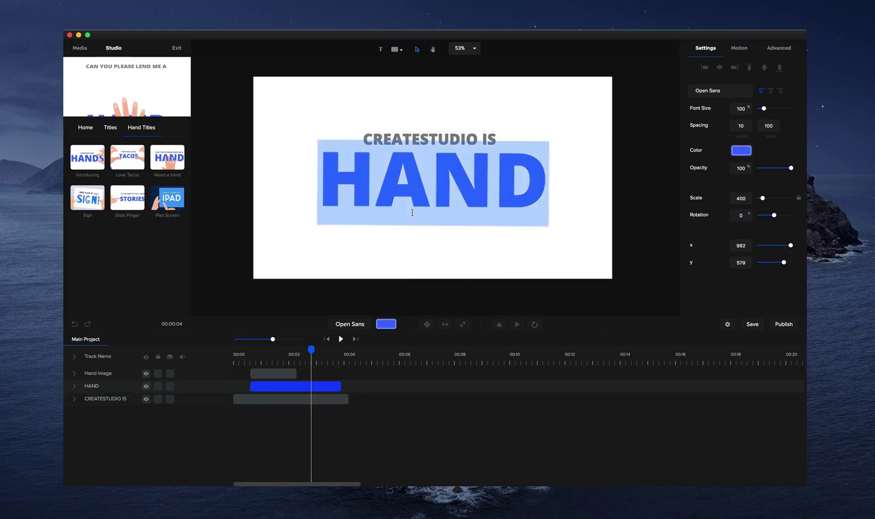
text(AMAZING)
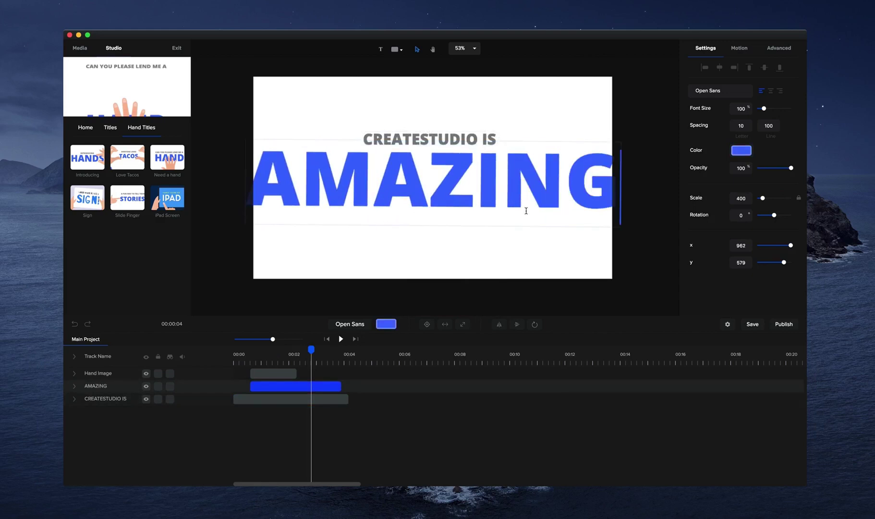
text(!)
key(Escape)
- Scale the AMAZING! text down to about 235, place it under CREATESTUDIO IS, and centre it horizontally on the canvas
drag(633, 232, 478, 178)
drag(424, 164, 494, 166)
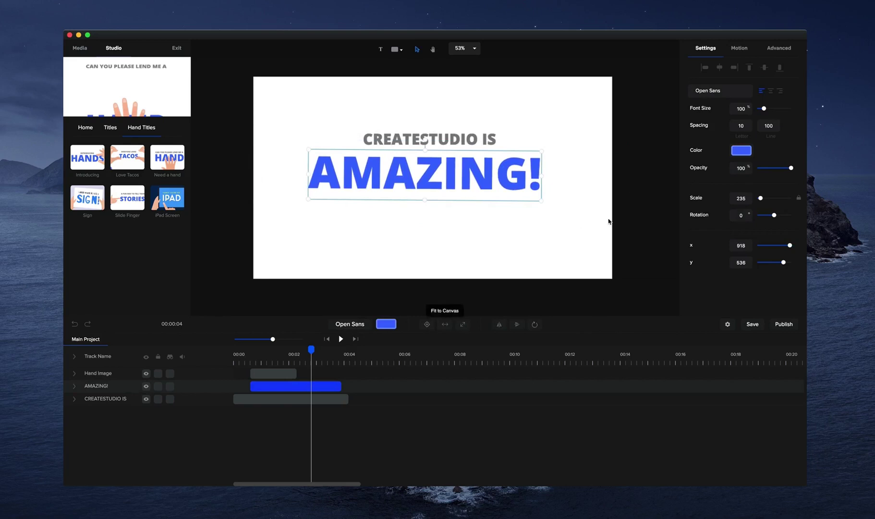
click(716, 70)
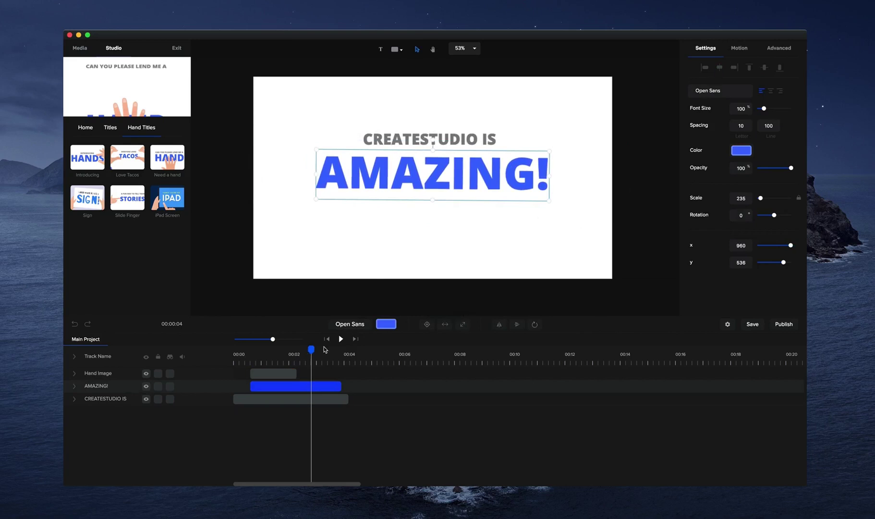
- Preview the edited hand title from the start of the timeline
click(327, 338)
click(341, 339)
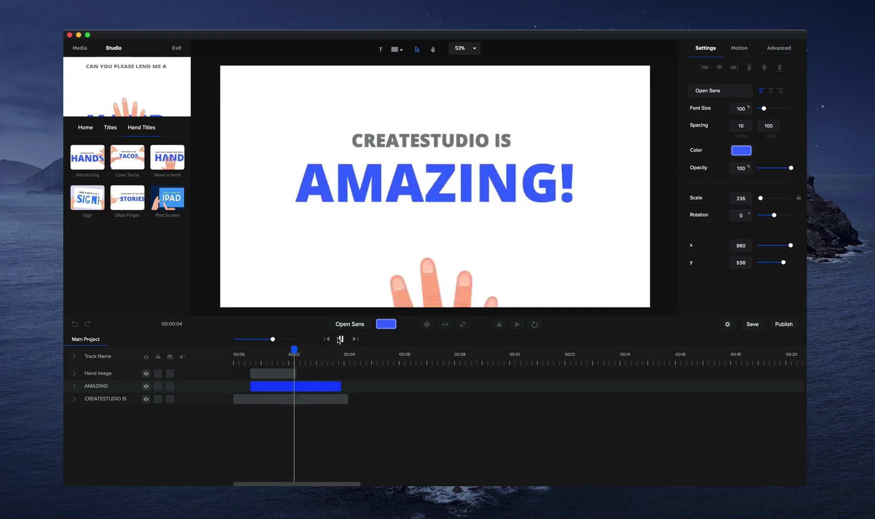
click(340, 339)
click(341, 339)
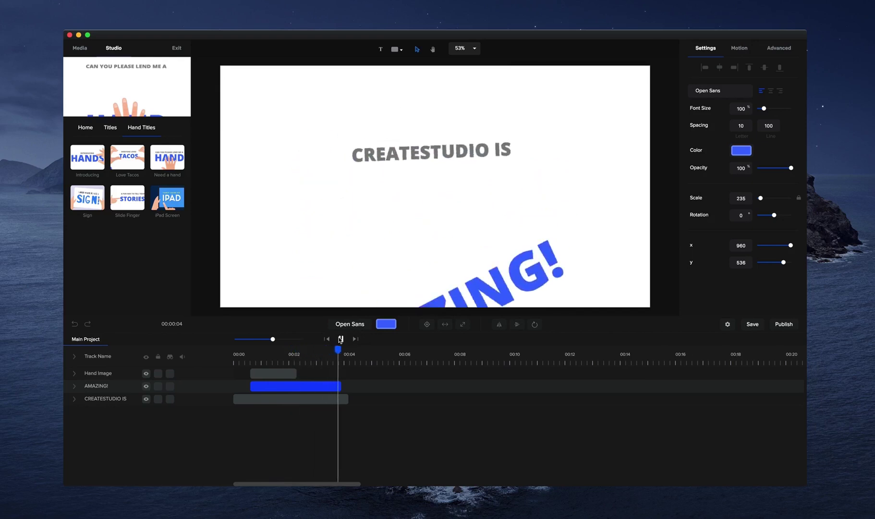
- Add the Cross 2 shape from the Studio library's Shapes category at about 4 seconds and preview its animation
click(87, 128)
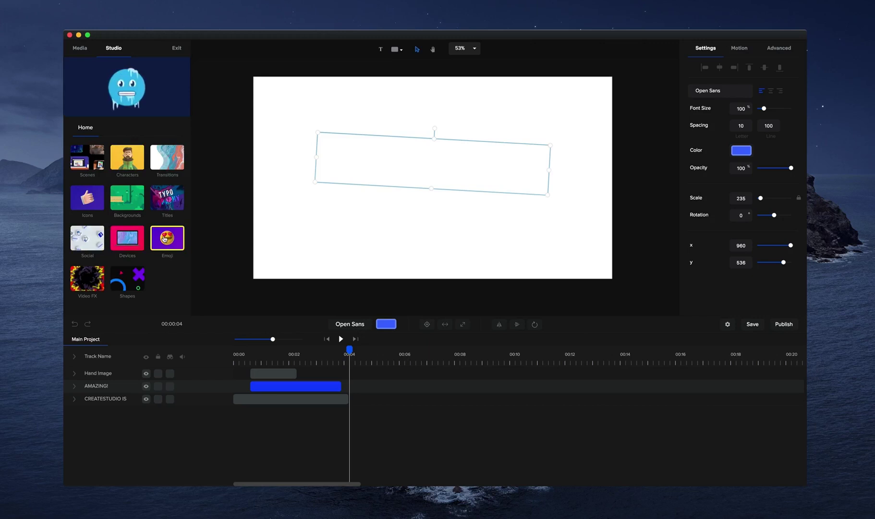
click(135, 278)
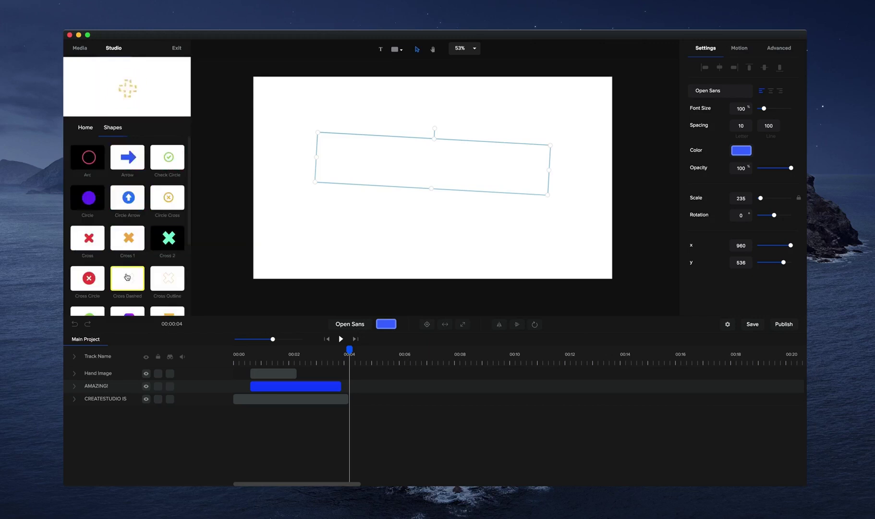
drag(155, 236, 393, 220)
click(340, 339)
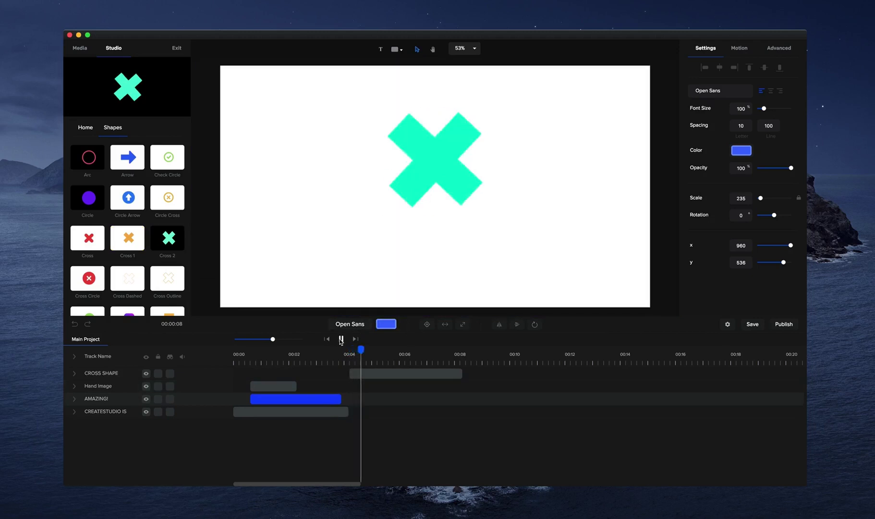
key(space)
- Scale the cross shape down to about 2431 and move it to the canvas's lower-left area
click(450, 135)
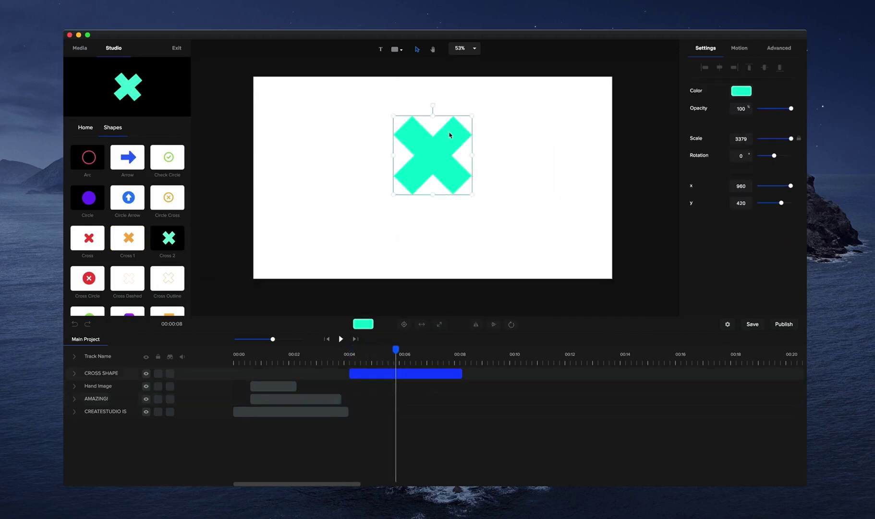
drag(473, 115, 453, 134)
drag(422, 163, 318, 231)
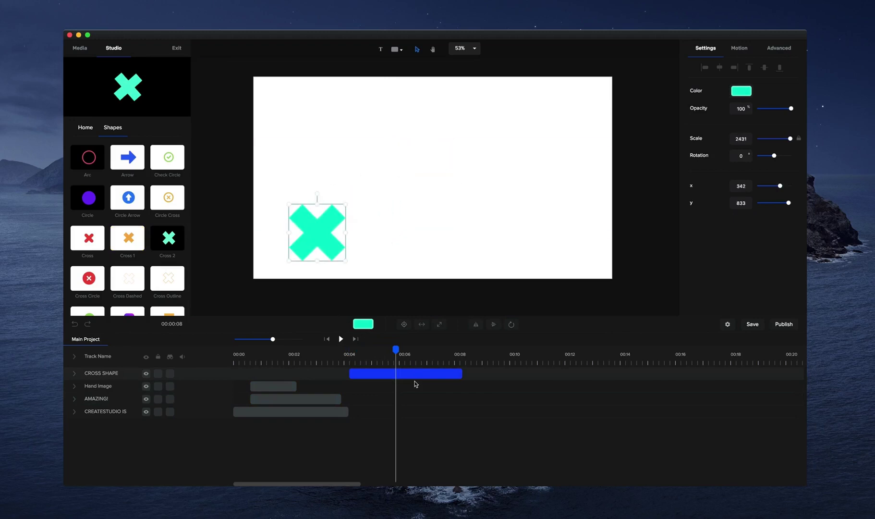
- Duplicate the cross, start the copy slightly after the original, and place it in the canvas's upper-right corner at about 1527 scale
key(super+d)
click(361, 373)
drag(332, 226, 590, 122)
- Recolour the upper-right cross copy purple and preview both cross animations
click(743, 90)
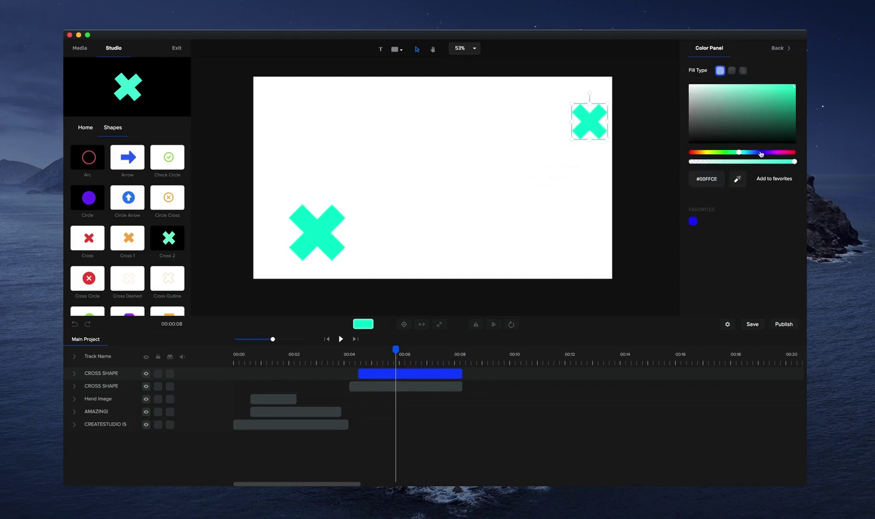
drag(761, 153, 770, 152)
click(337, 354)
click(341, 339)
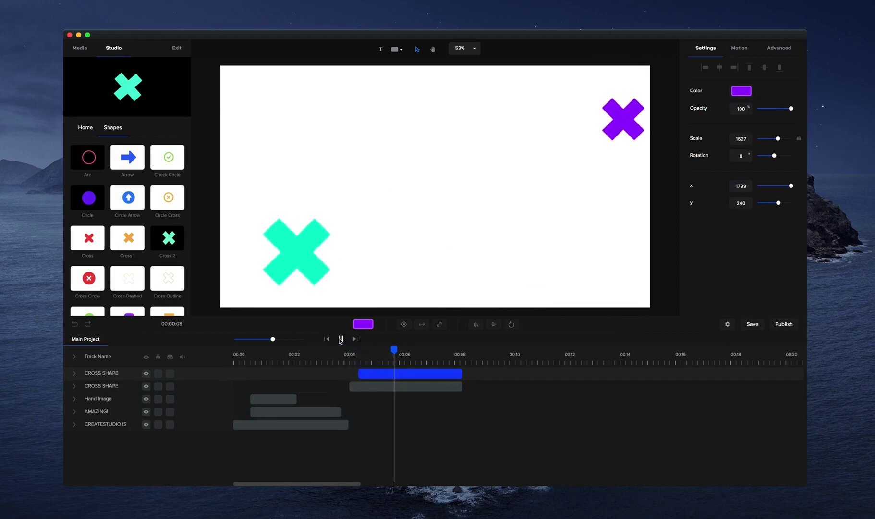
click(341, 338)
- Browse the Electric and Fire effects in the library's Video FX category and return to the category overview
click(85, 127)
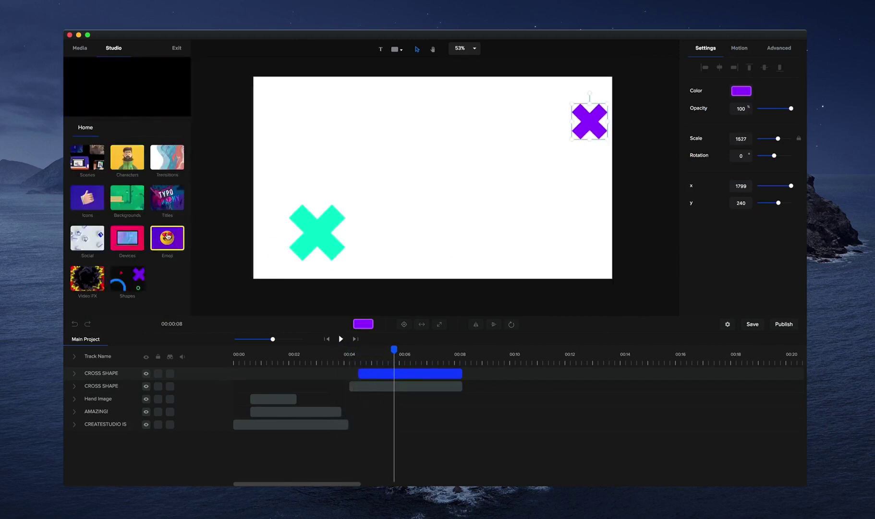
click(85, 279)
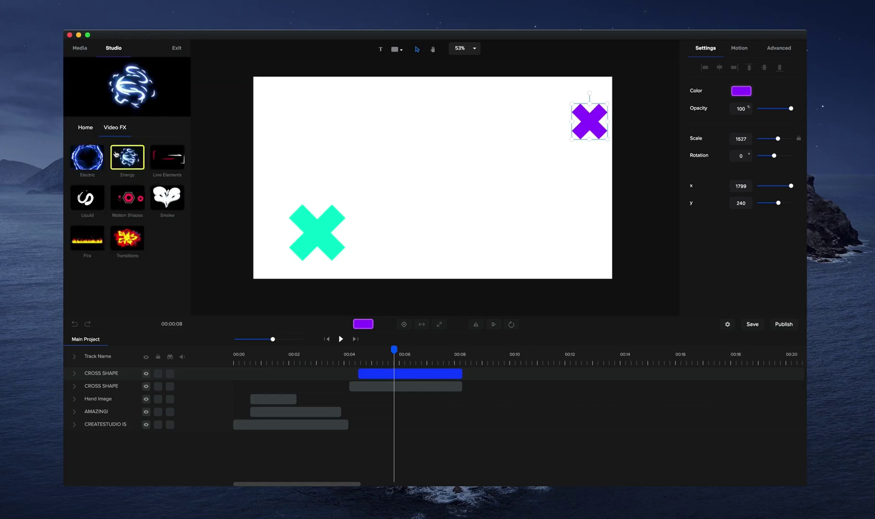
click(88, 158)
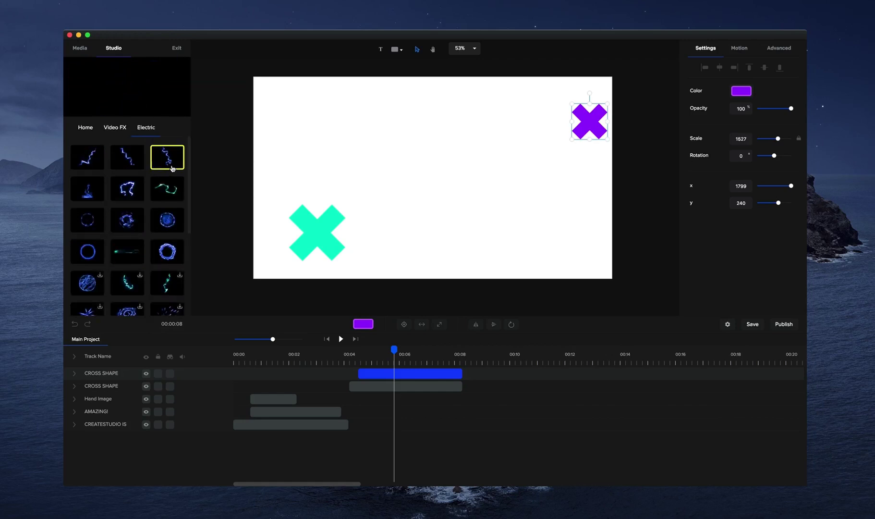
click(111, 125)
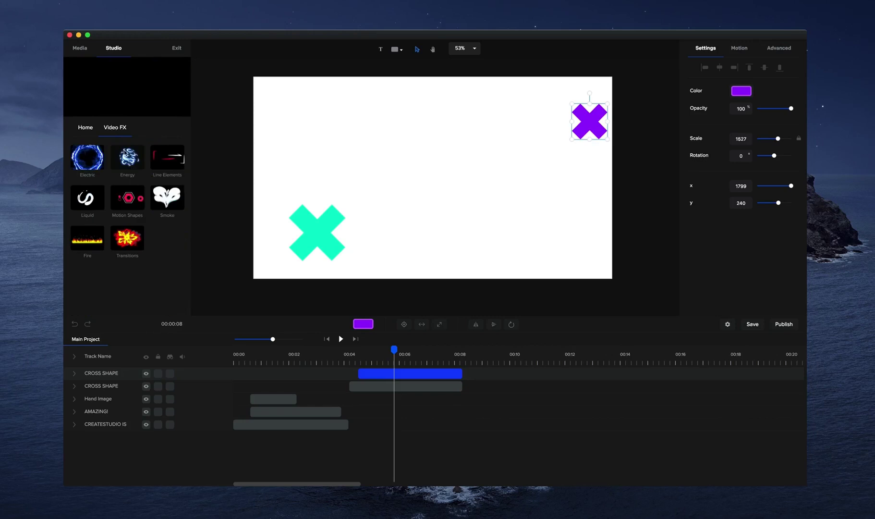
click(87, 238)
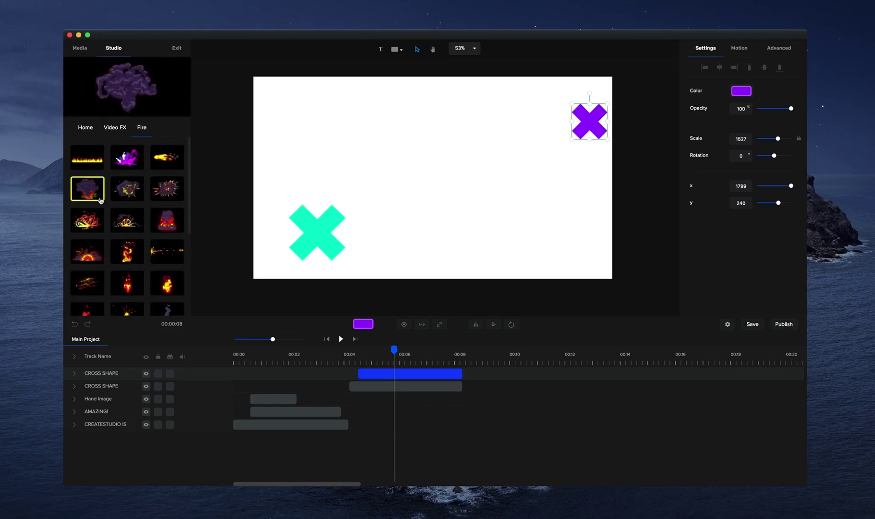
scroll(118, 207, down, 5)
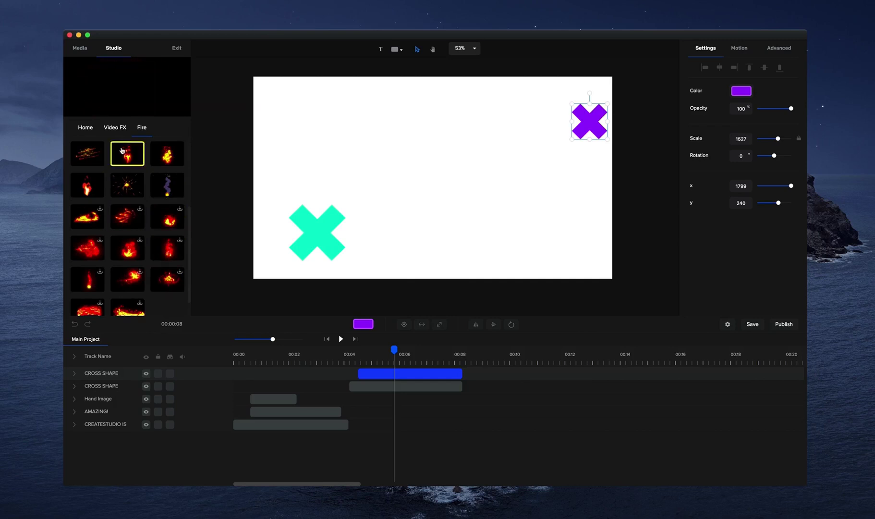
click(118, 129)
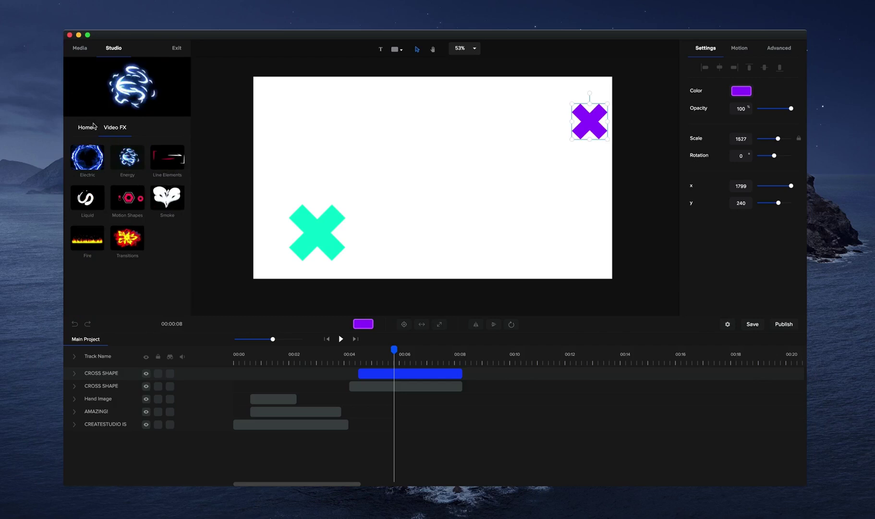
click(107, 137)
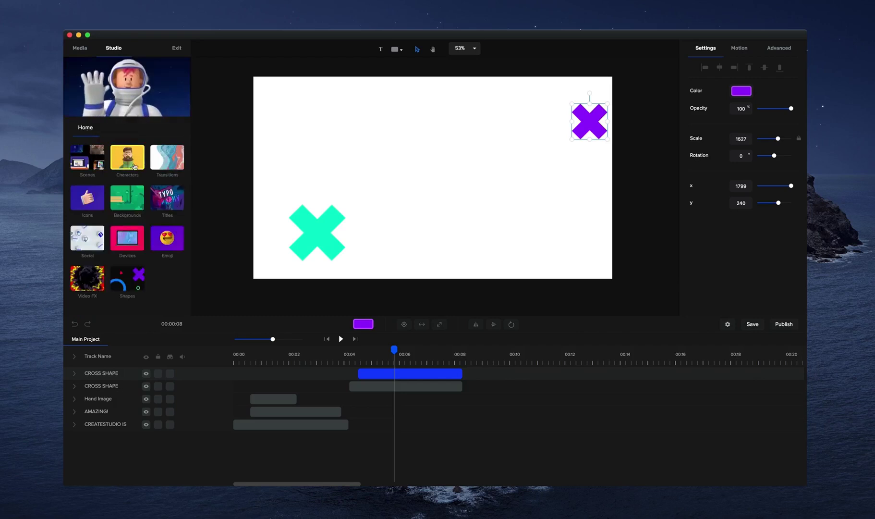
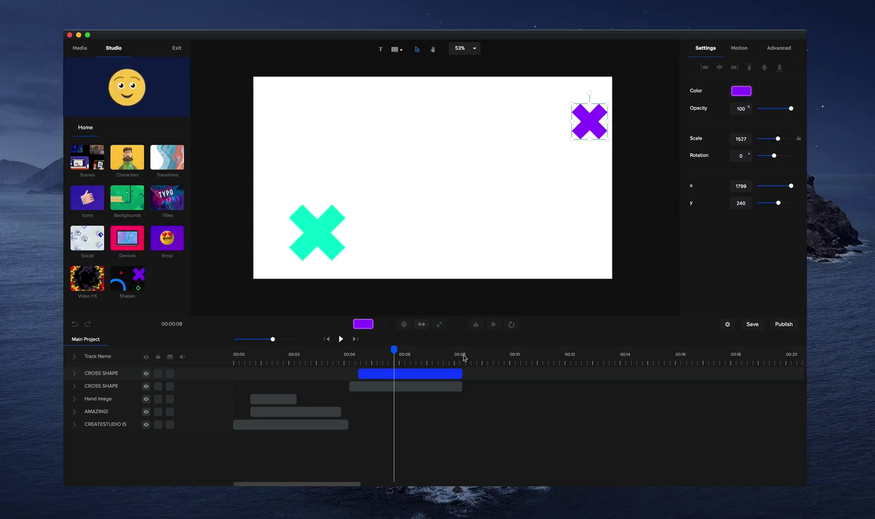
- Delete both CROSS SHAPE tracks from the project
click(433, 386)
key(Delete)
click(433, 373)
key(Delete)
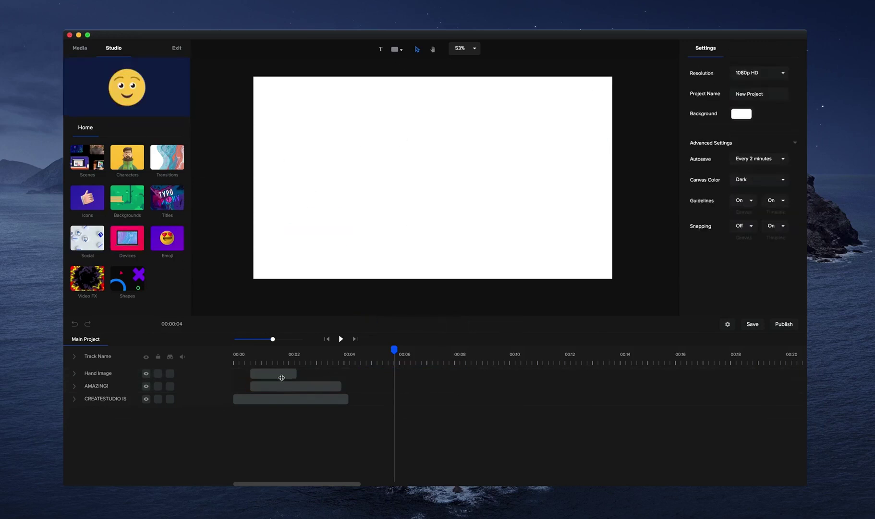
- Delete the Hand Image, AMAZING! and CREATESTUDIO IS tracks and set the project background to black (#000000)
click(282, 377)
key(Delete)
click(282, 376)
key(Delete)
click(284, 376)
key(Delete)
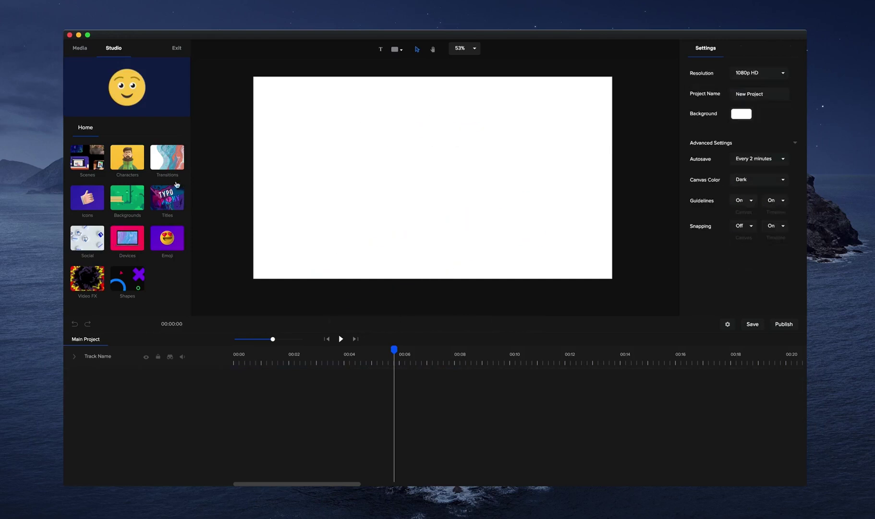
click(79, 48)
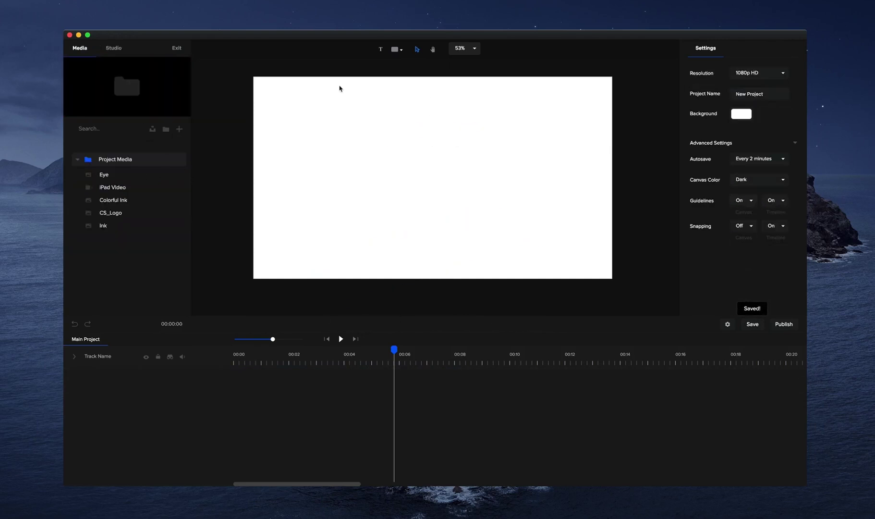
click(742, 114)
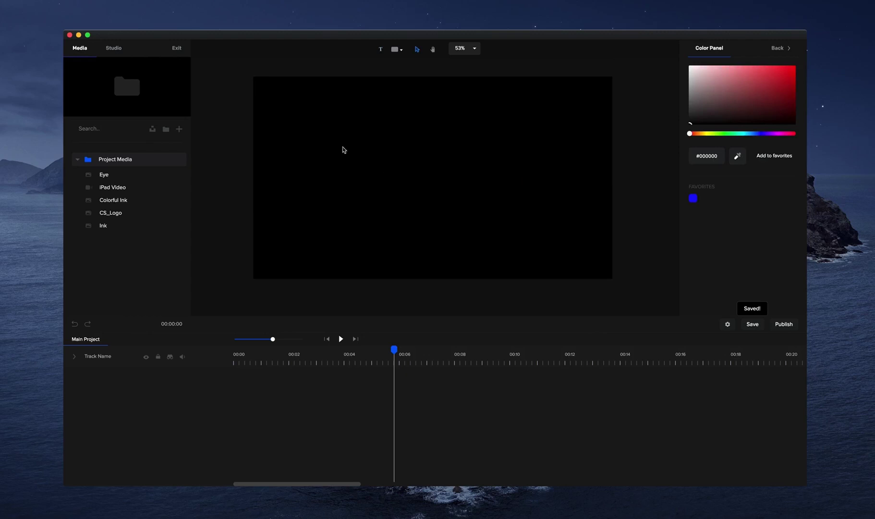
- Add the Apple TV shape centred on the canvas and make its clip run from the timeline start to about 8 seconds
click(397, 49)
scroll(384, 157, down, 5)
scroll(384, 157, down, 5)
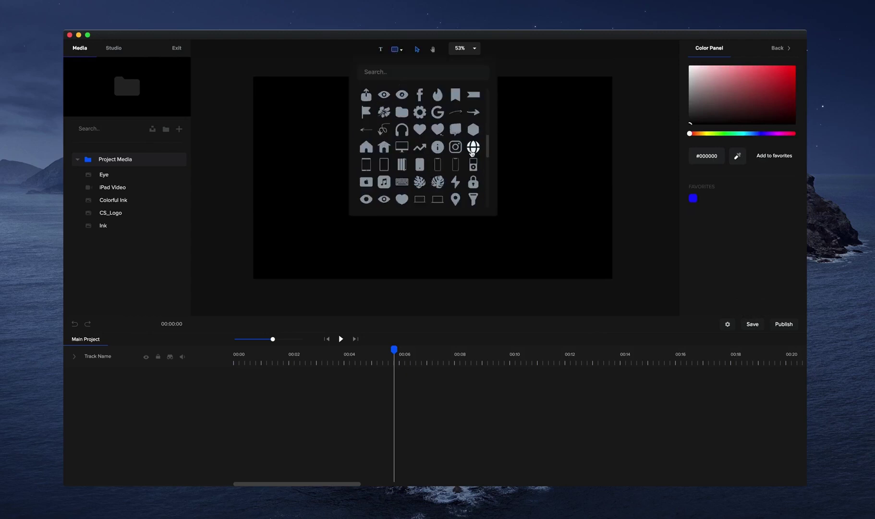
scroll(418, 173, up, 10)
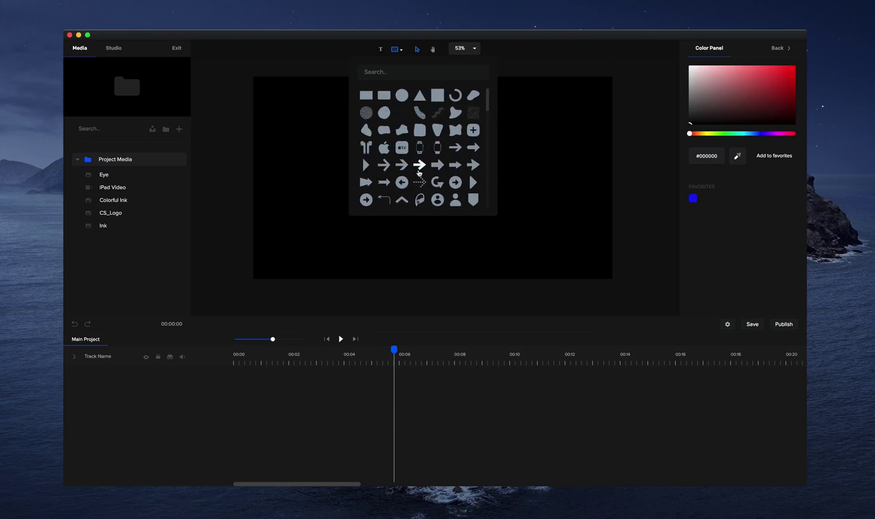
click(401, 147)
click(572, 174)
click(470, 172)
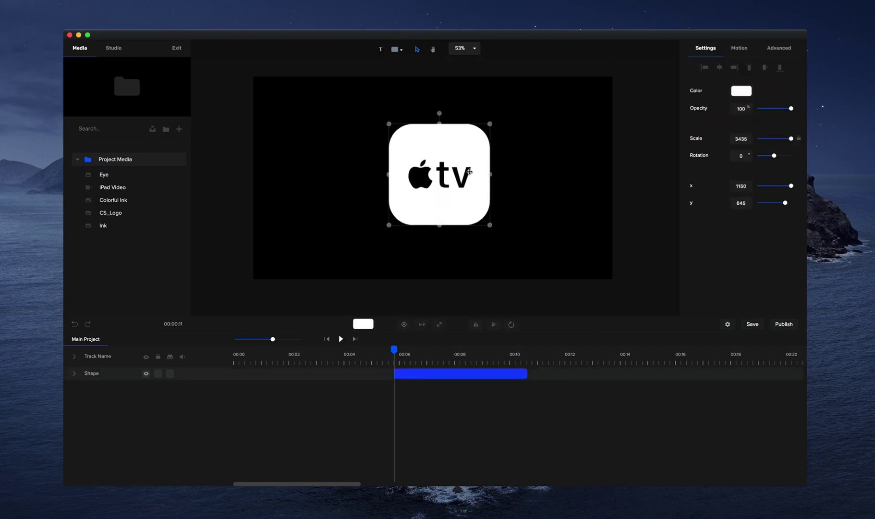
click(404, 324)
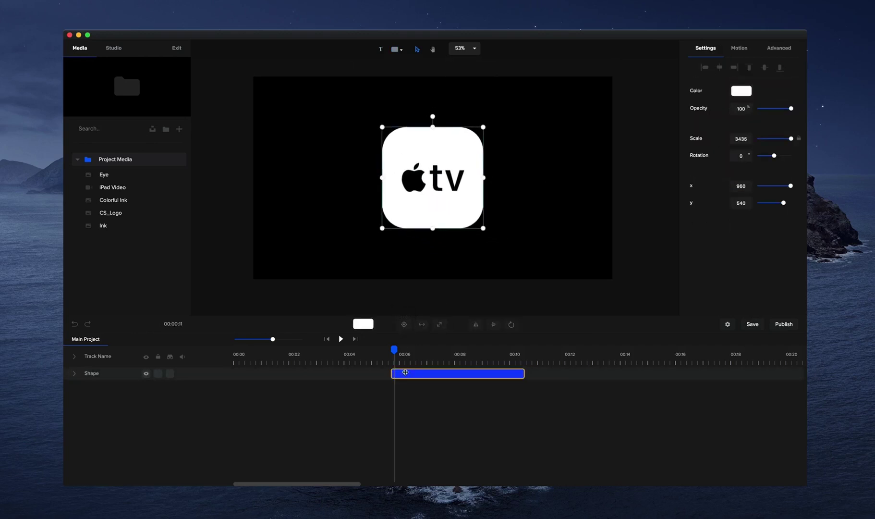
click(333, 339)
drag(365, 369, 462, 370)
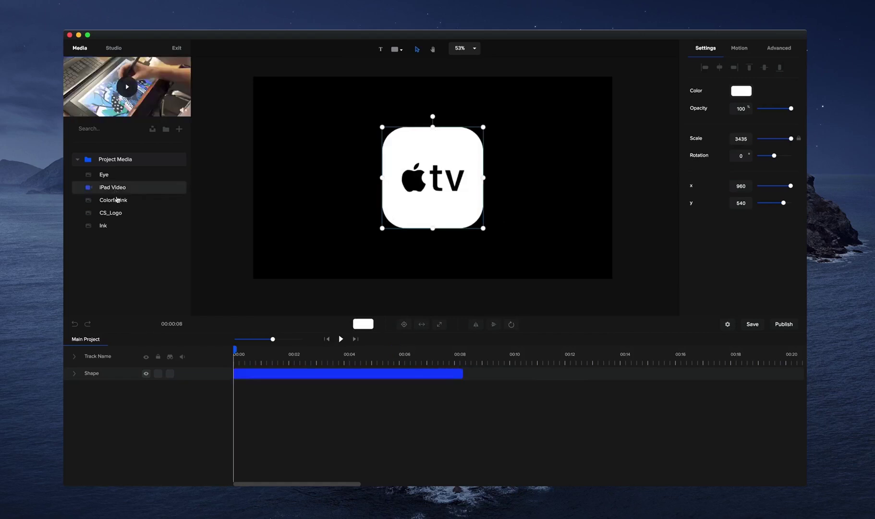
- Add the iPad Video centred on the canvas and mask it with the Apple TV shape
drag(120, 188, 332, 169)
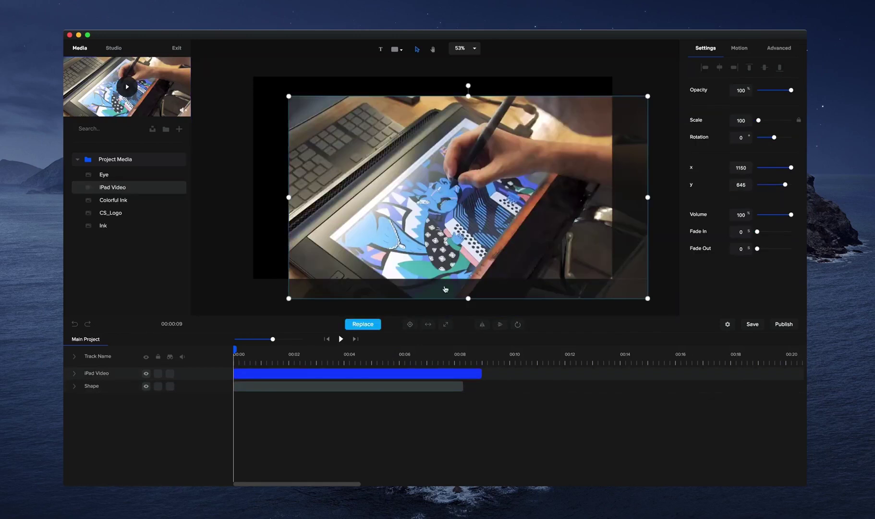
click(411, 324)
right_click(381, 373)
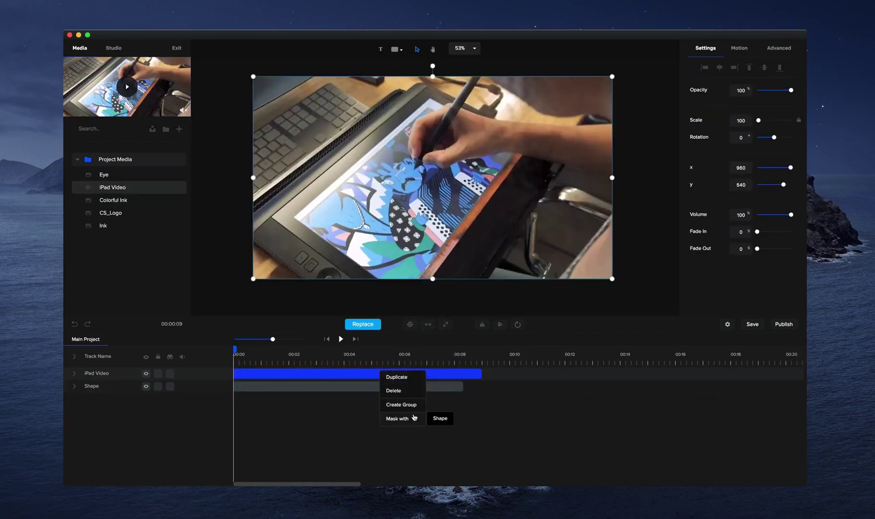
click(438, 418)
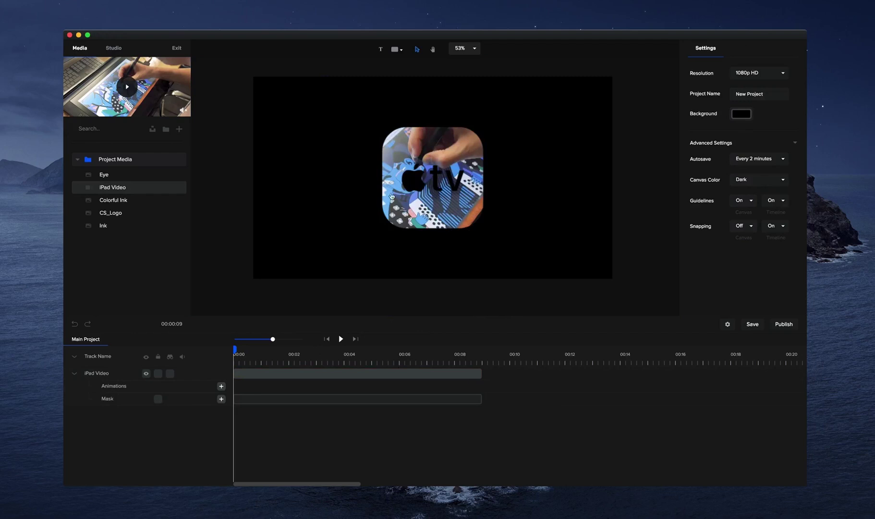
- Give the mask a Back Scale Down entrance motion lasting about 3 seconds and preview it
click(272, 402)
click(750, 46)
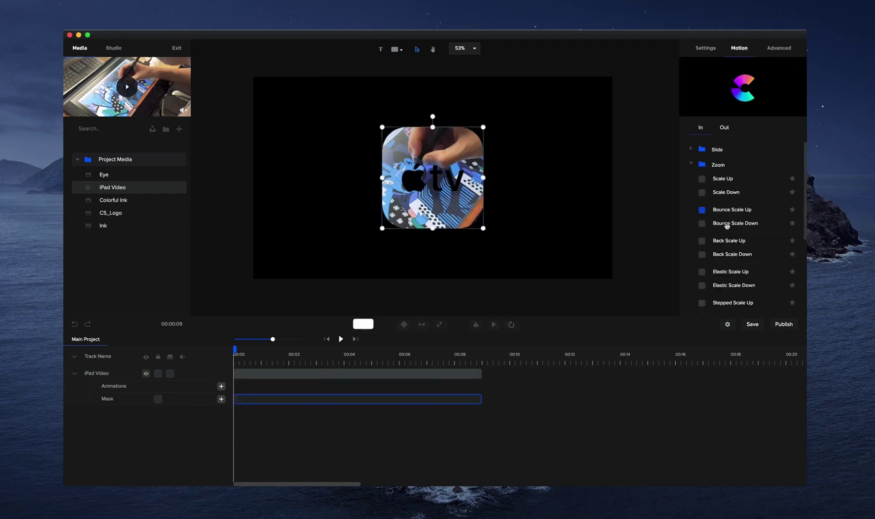
scroll(723, 250, down, 5)
scroll(726, 223, up, 4)
scroll(733, 286, down, 2)
scroll(740, 294, up, 2)
scroll(752, 192, down, 2)
scroll(750, 187, up, 3)
scroll(743, 227, down, 2)
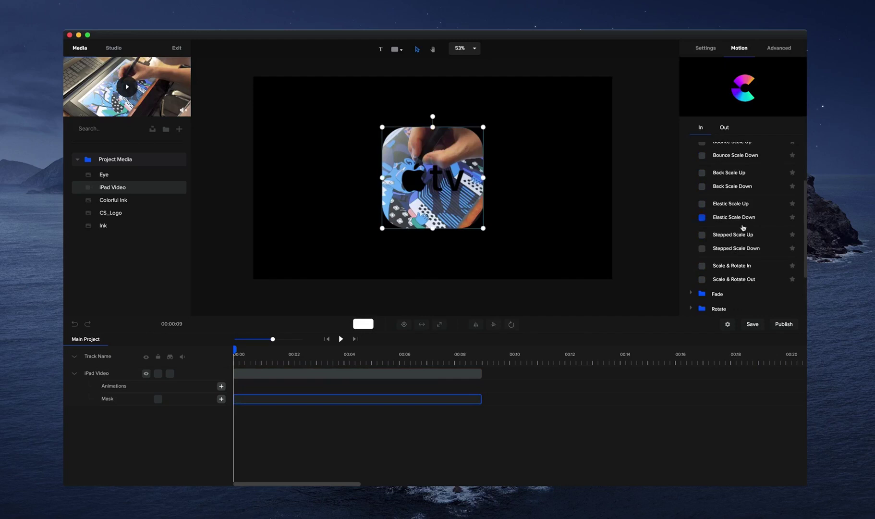
click(703, 186)
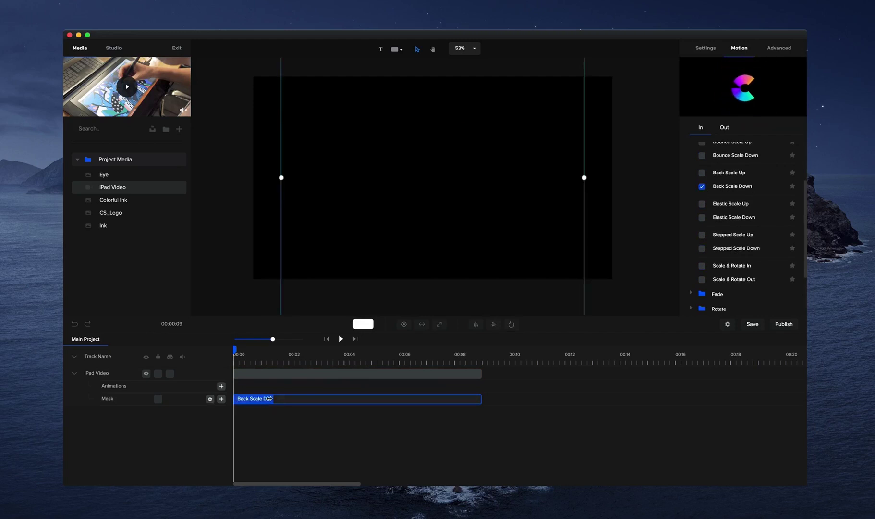
drag(297, 405, 321, 406)
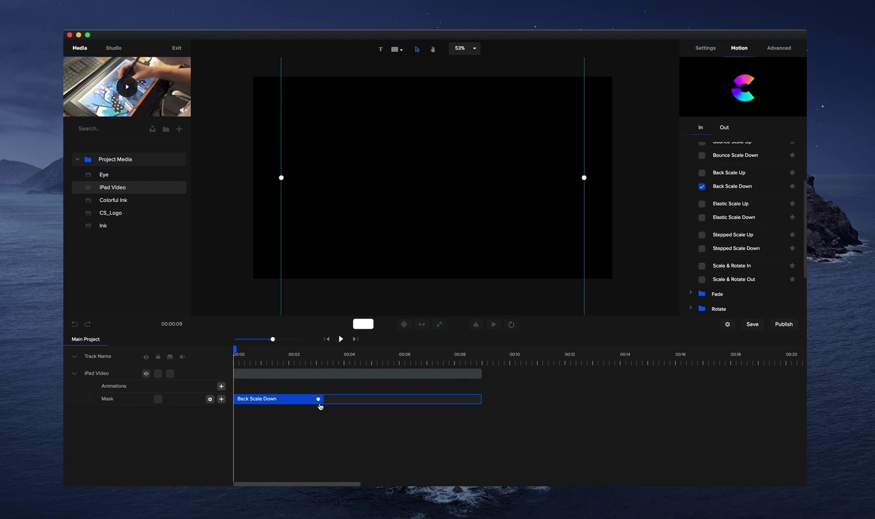
click(342, 339)
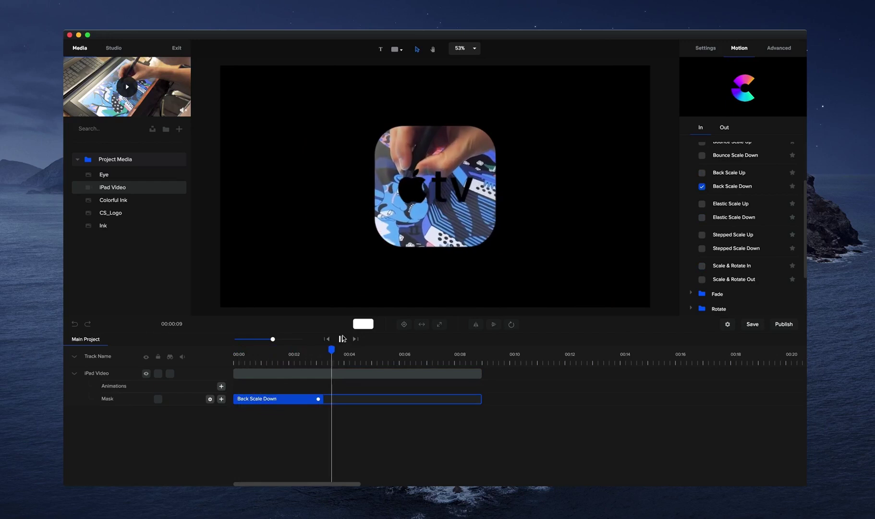
click(340, 339)
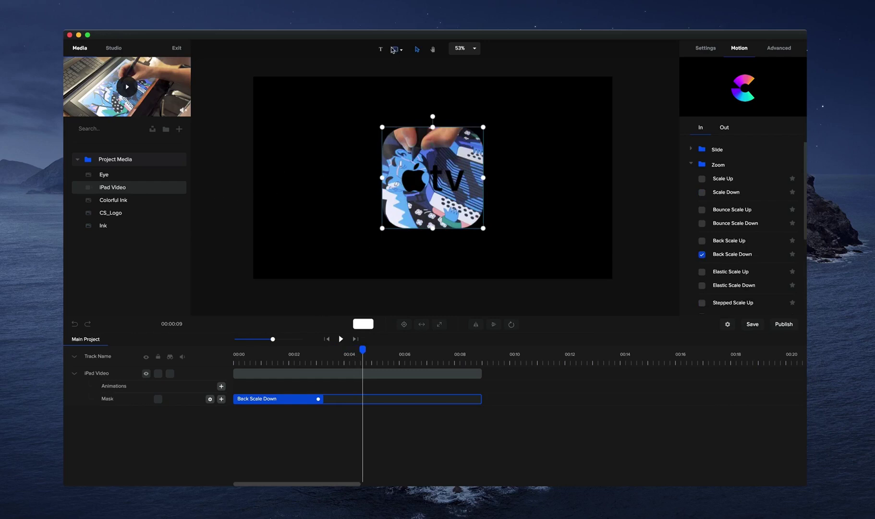
- Delete the masked iPad Video and add a text reading "CreateStudio" near the canvas centre
click(368, 91)
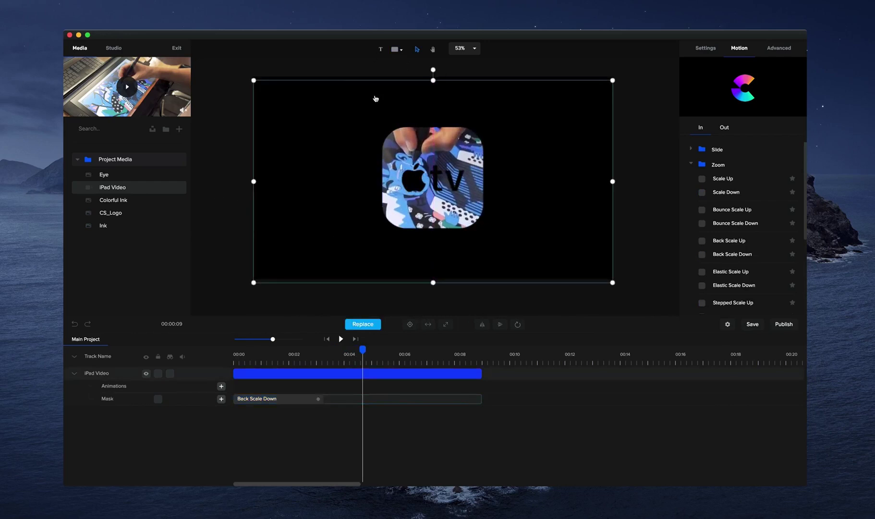
key(Delete)
click(380, 50)
drag(452, 197, 406, 183)
double_click(408, 181)
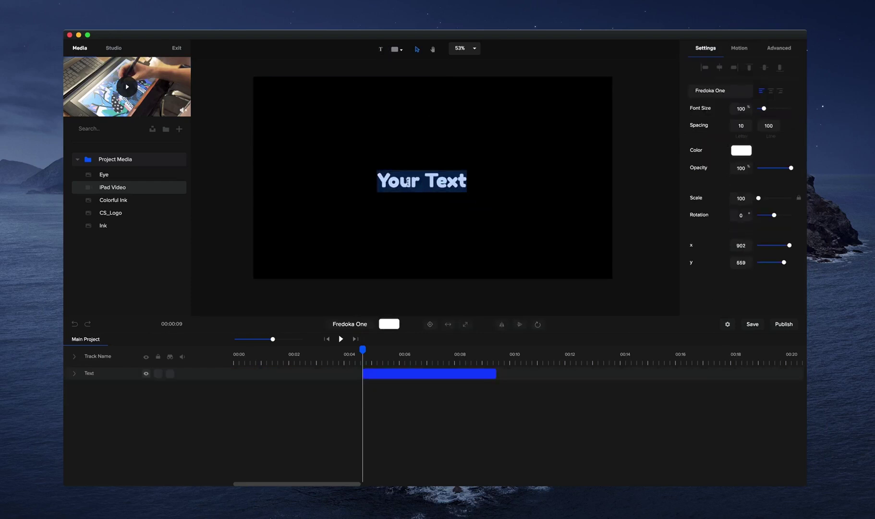
text(CreateStudio)
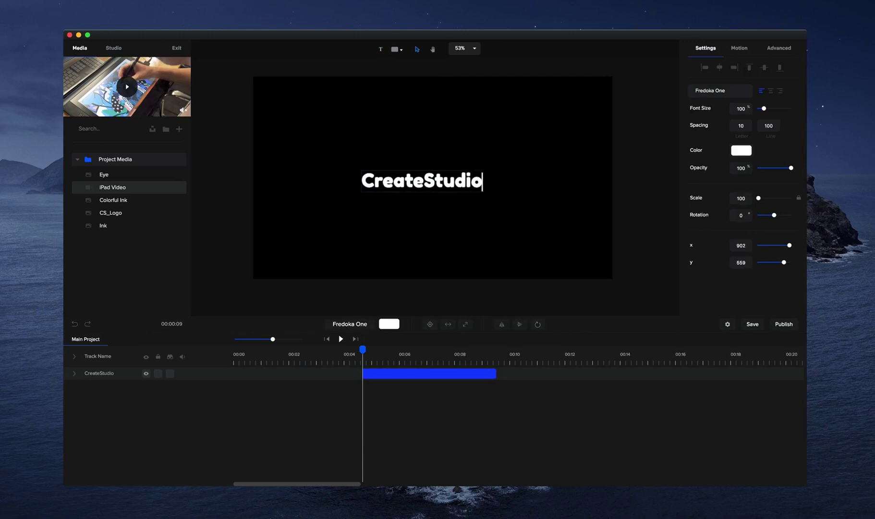
- Enlarge the CreateStudio text to about 165 scale and move its clip to the timeline start
click(456, 185)
drag(483, 171, 562, 158)
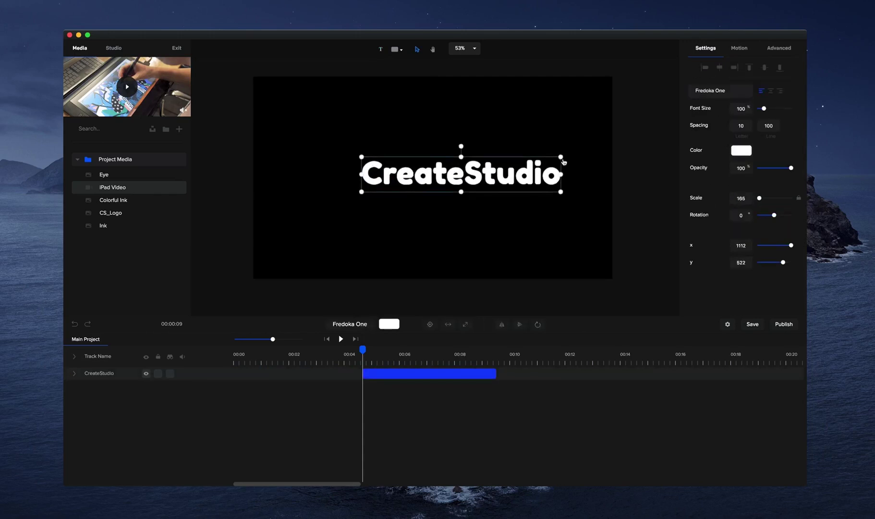
drag(427, 382, 268, 355)
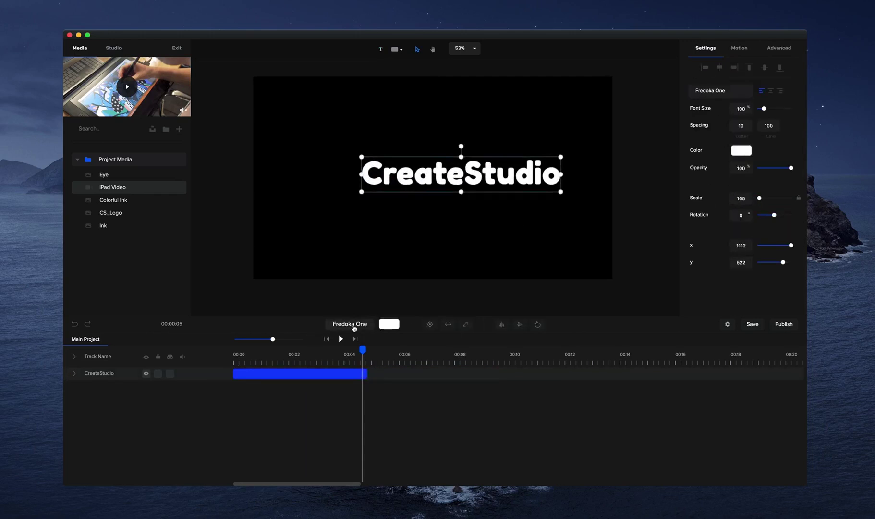
- Try fonts such as Luckiest Guy and Oswald on the CreateStudio text and settle on Open Sans Bold
click(351, 325)
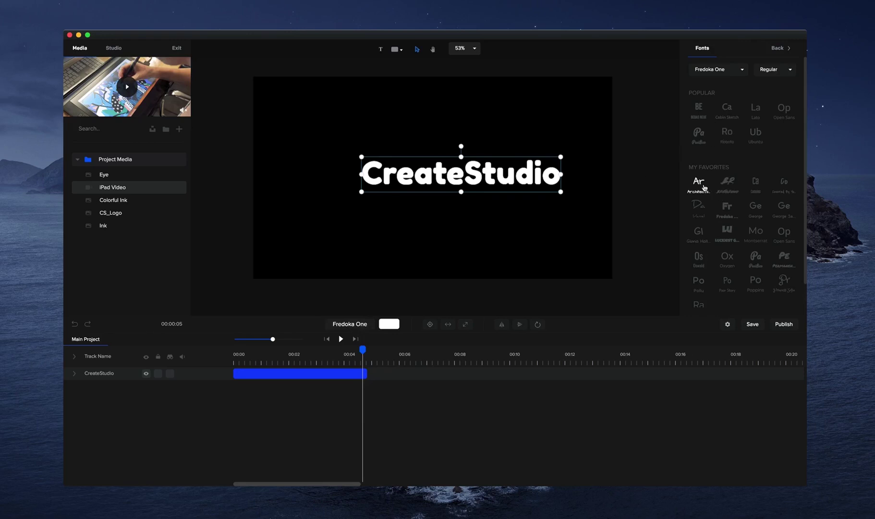
click(727, 185)
click(755, 230)
click(730, 231)
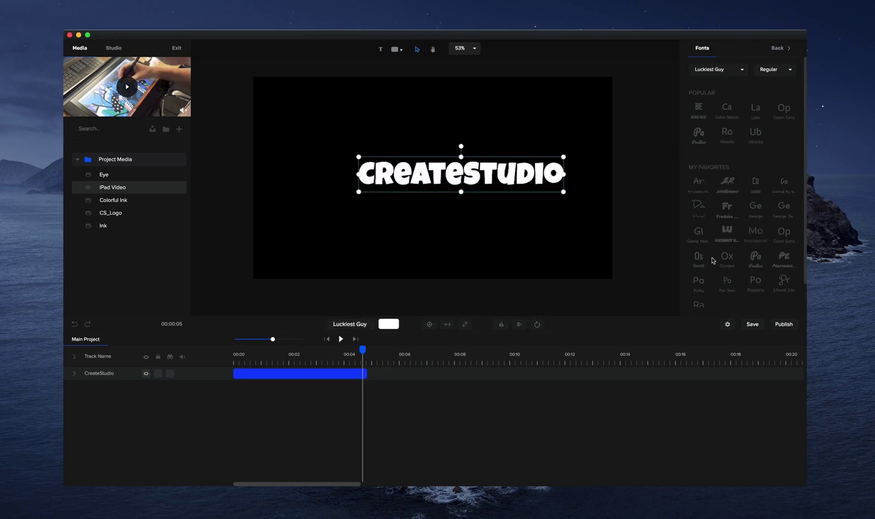
click(722, 263)
click(698, 257)
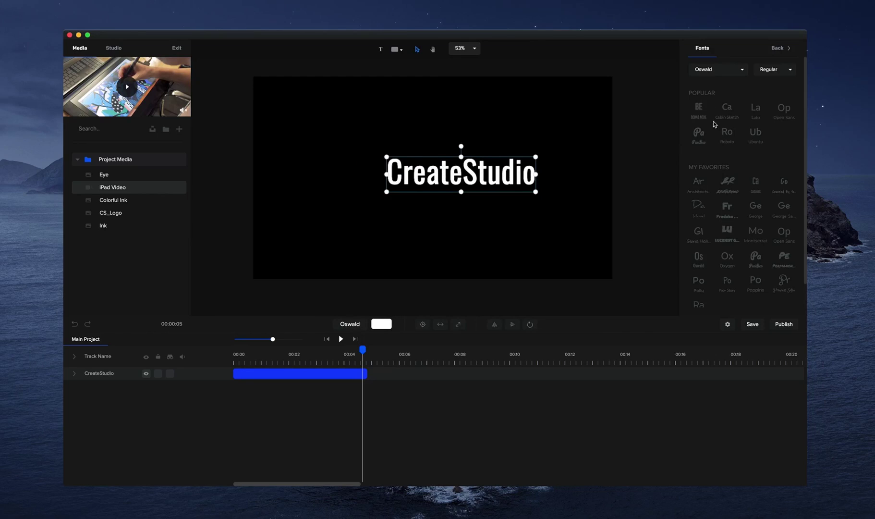
click(783, 111)
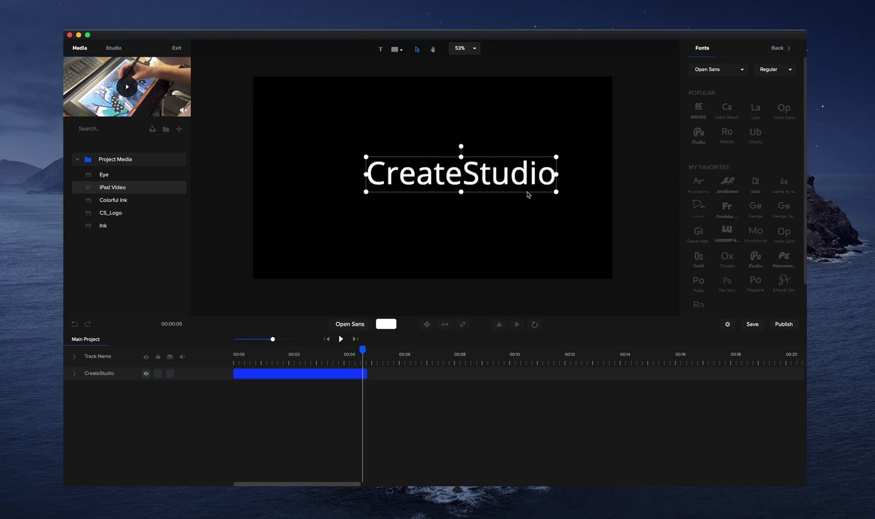
click(789, 73)
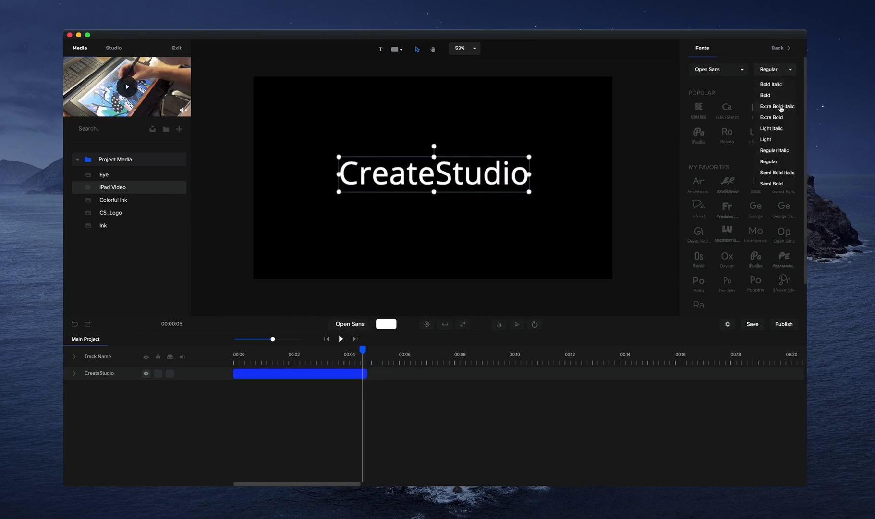
click(768, 102)
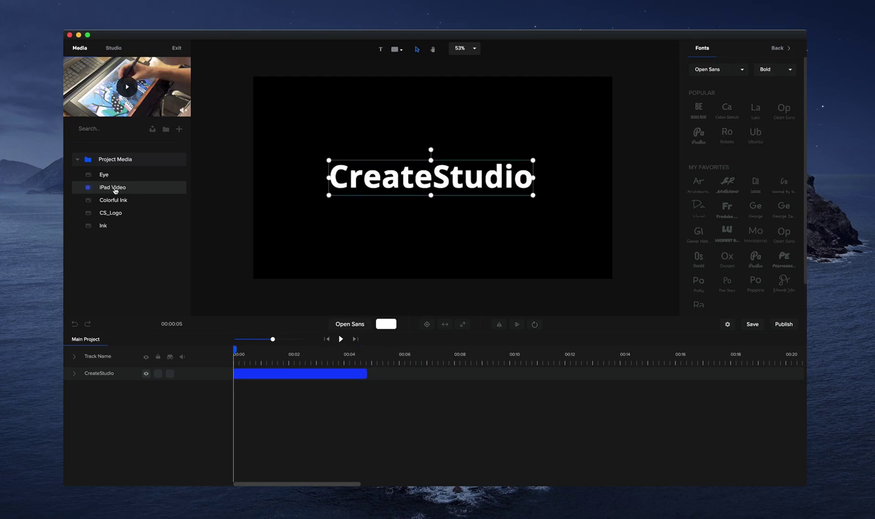
- Add the iPad Video over the text, mask it with the CreateStudio text and preview the result
drag(116, 191, 403, 296)
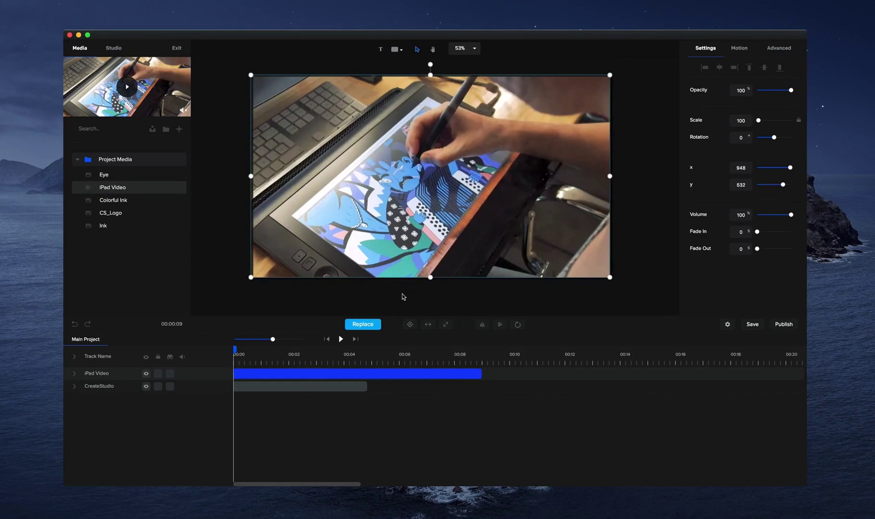
right_click(265, 374)
mouse_move(293, 418)
click(345, 421)
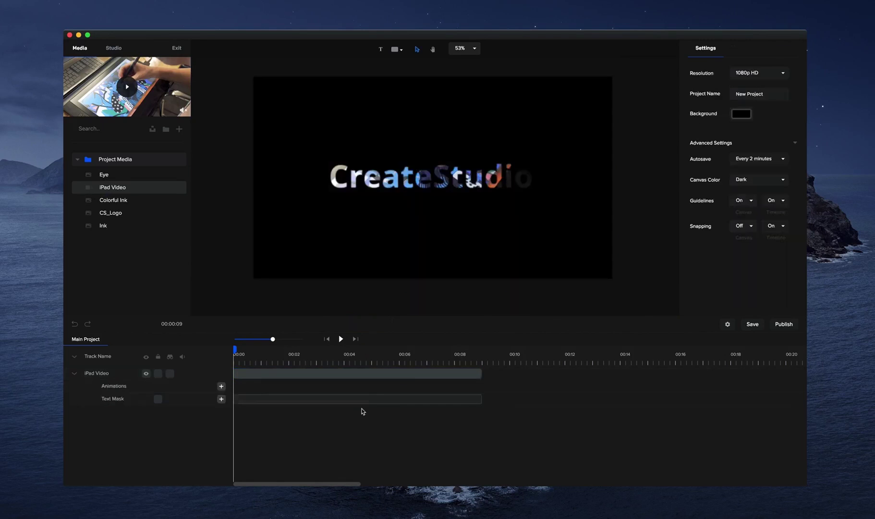
click(340, 339)
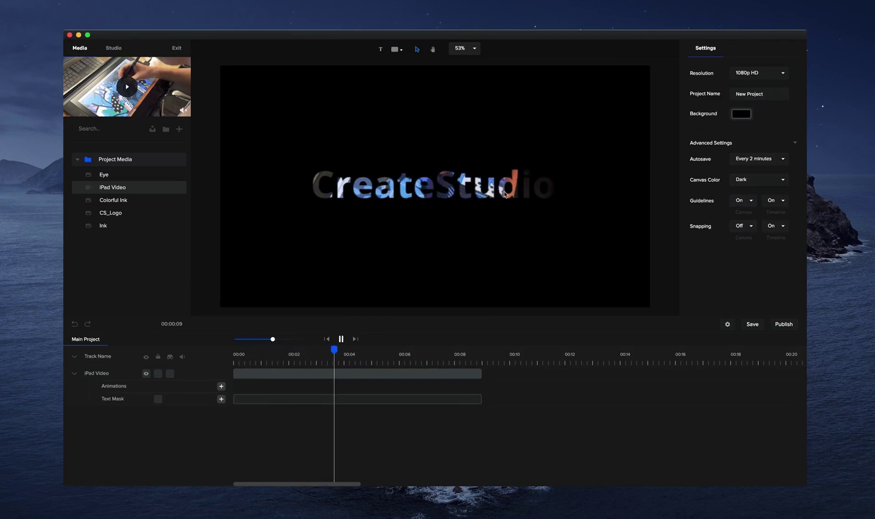
click(341, 339)
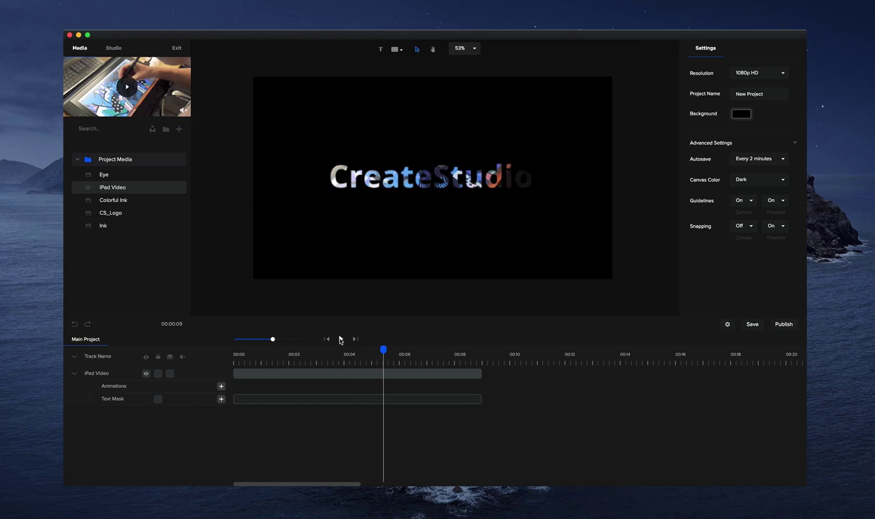
- Delete the text-masked iPad Video track and open the stock media library
click(339, 368)
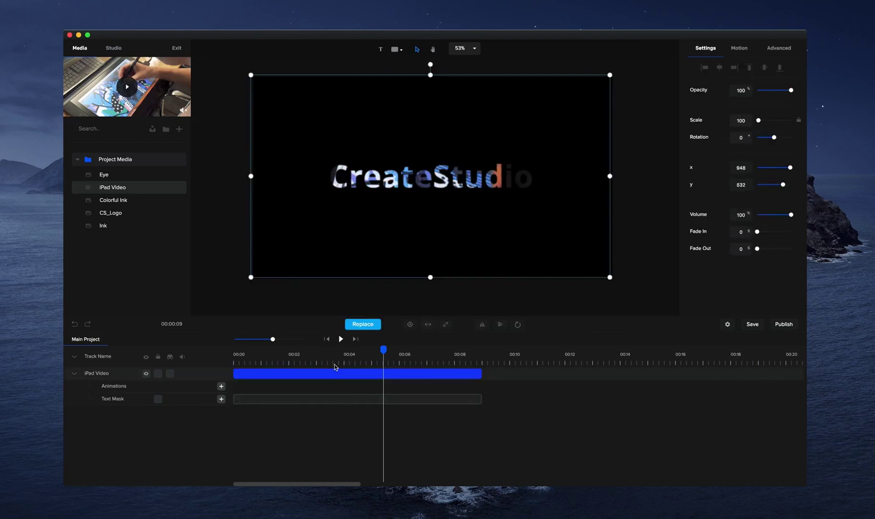
key(Delete)
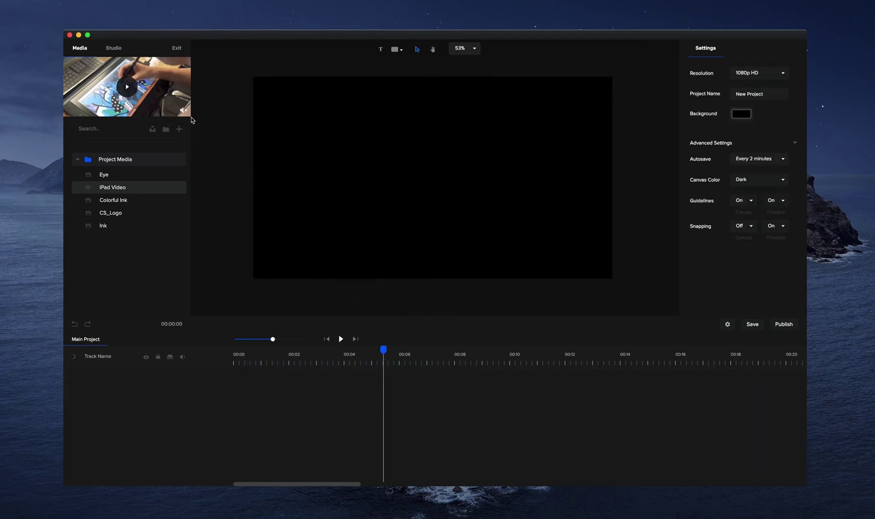
click(153, 130)
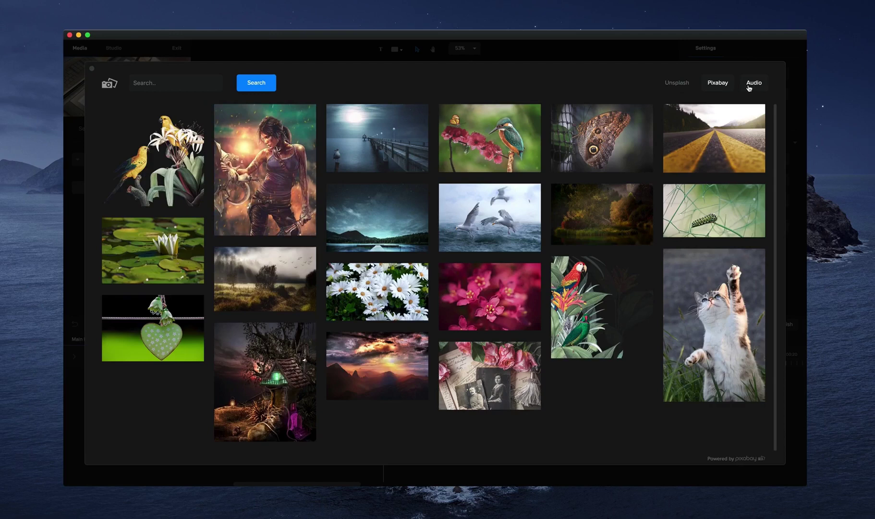
- Search Pixabay for "tennis" and import the tennis ball close-up and the photo of a ball on a white court line
click(181, 89)
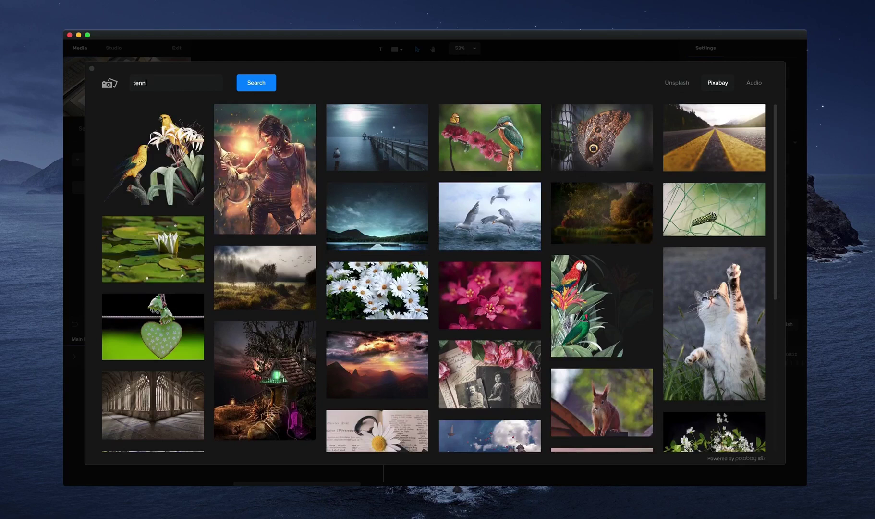
click(258, 87)
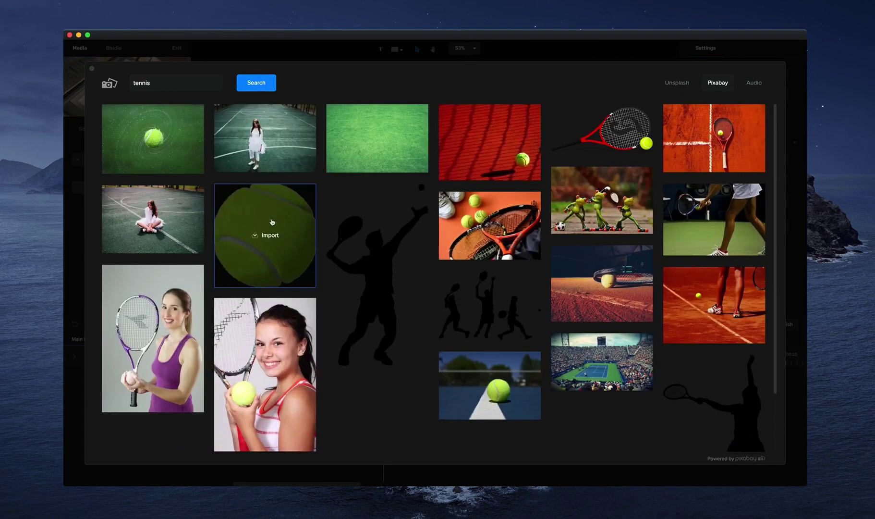
click(273, 236)
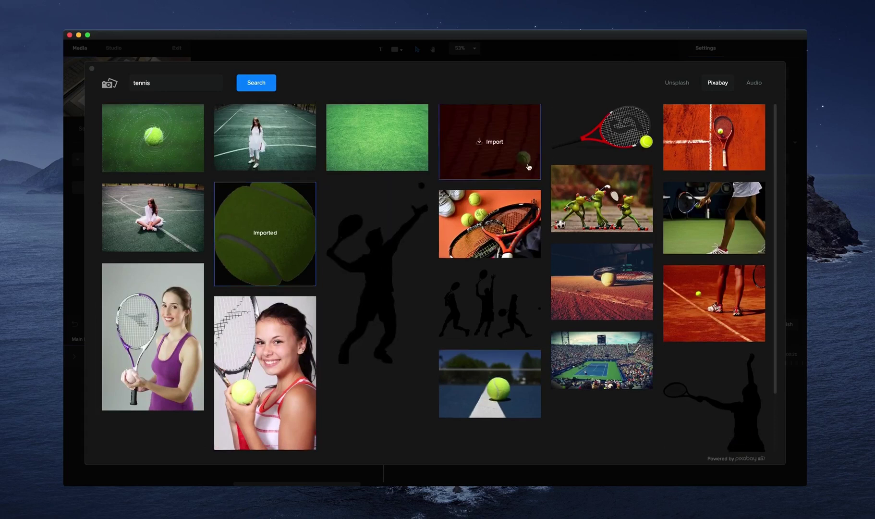
scroll(519, 192, down, 2)
scroll(515, 208, up, 2)
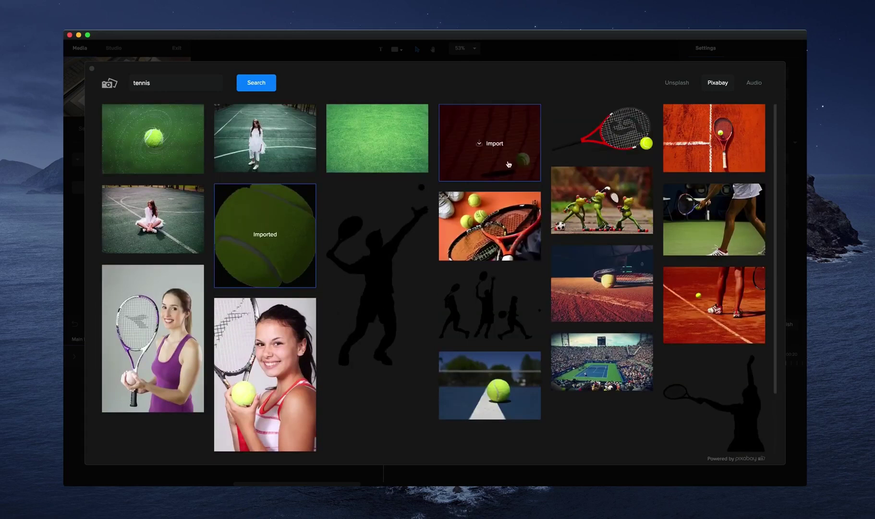
scroll(509, 211, down, 3)
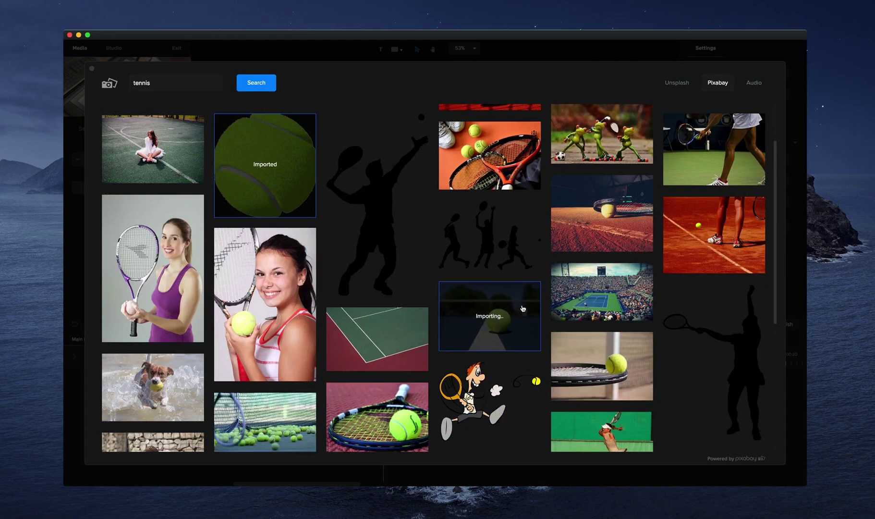
- Import two more tennis ball photos plus the green ball and court illustrations, and close the stock library
scroll(523, 309, down, 10)
scroll(577, 321, down, 3)
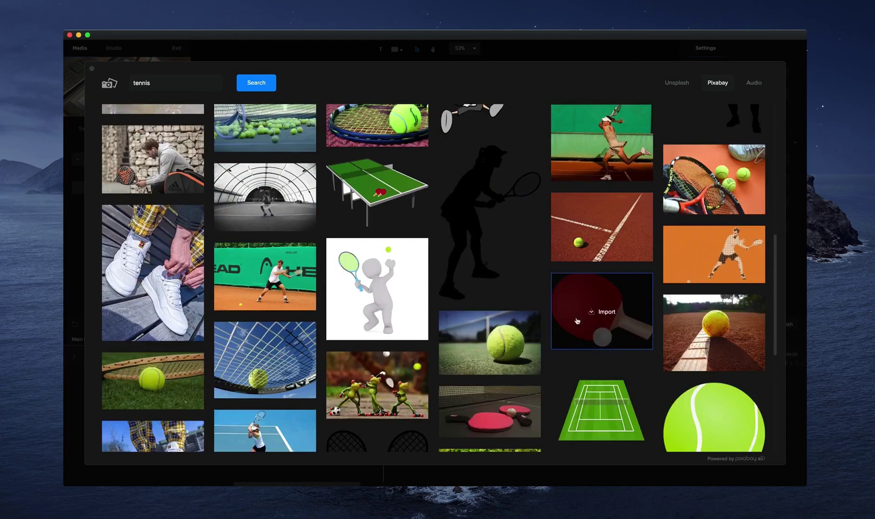
click(495, 345)
scroll(499, 345, down, 3)
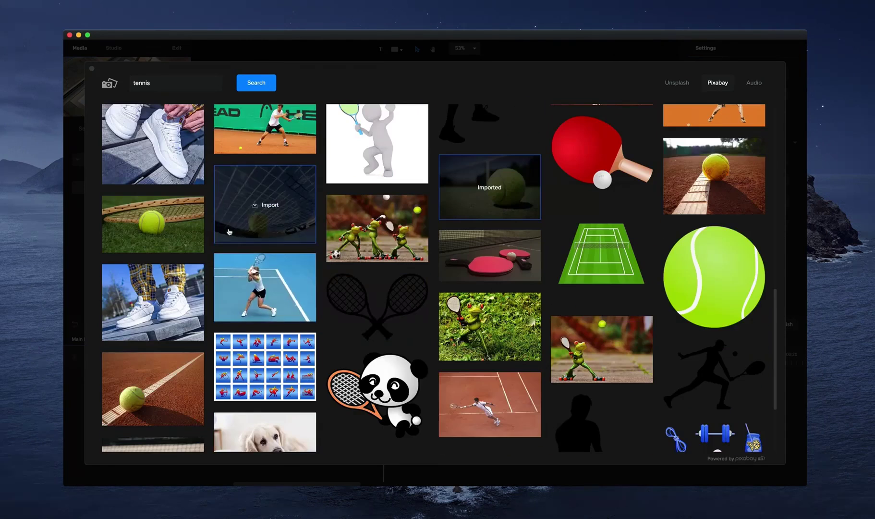
scroll(226, 250, down, 3)
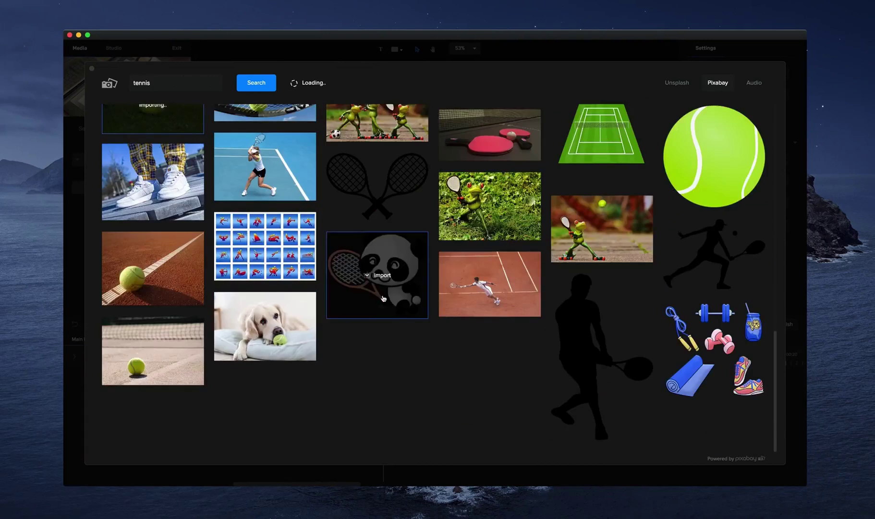
click(723, 163)
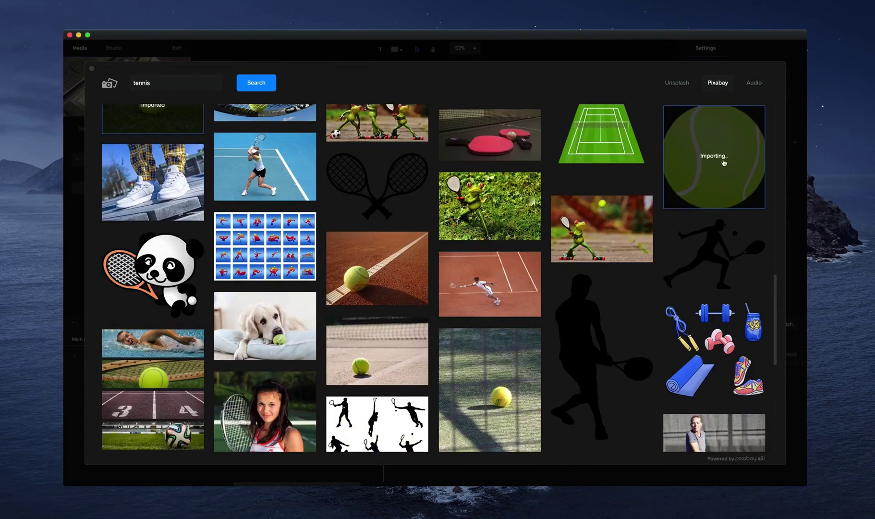
mouse_move(606, 137)
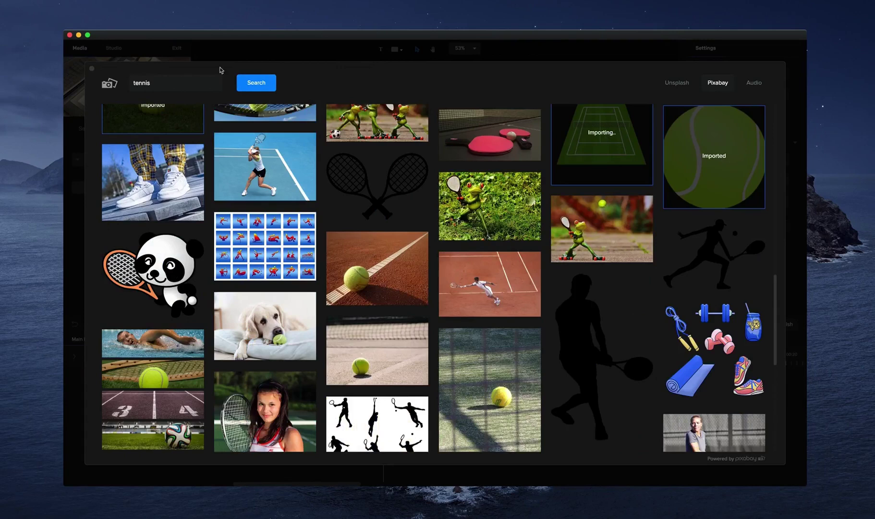
click(90, 62)
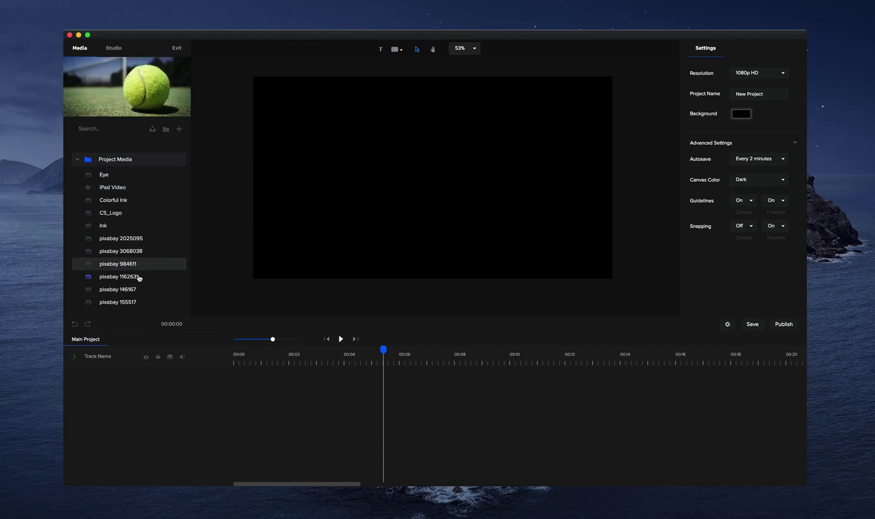
- Place the tennis ball illustration pixabay 146167 on the canvas, shrunk to less than half size just below the center
drag(134, 289, 374, 241)
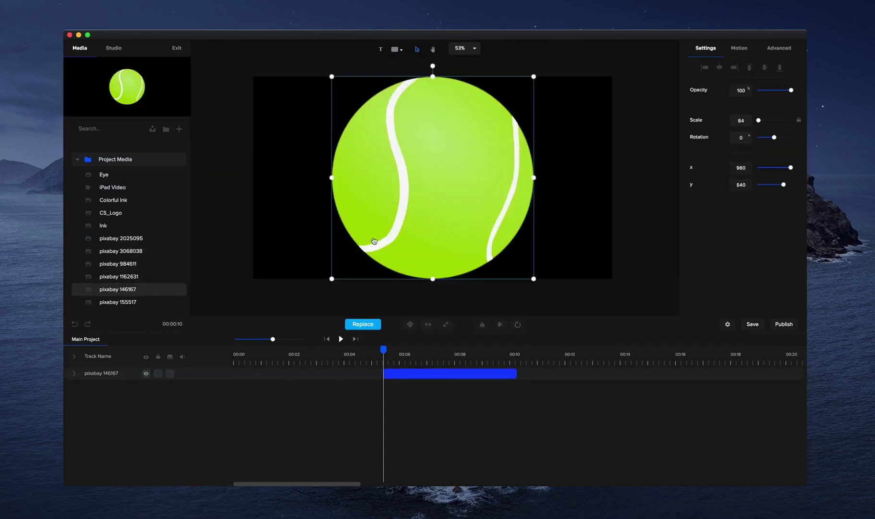
drag(534, 76, 422, 185)
drag(377, 231, 435, 195)
- Apply the Bounce Slide Bottom in-animation to the tennis ball illustration and preview it
click(736, 51)
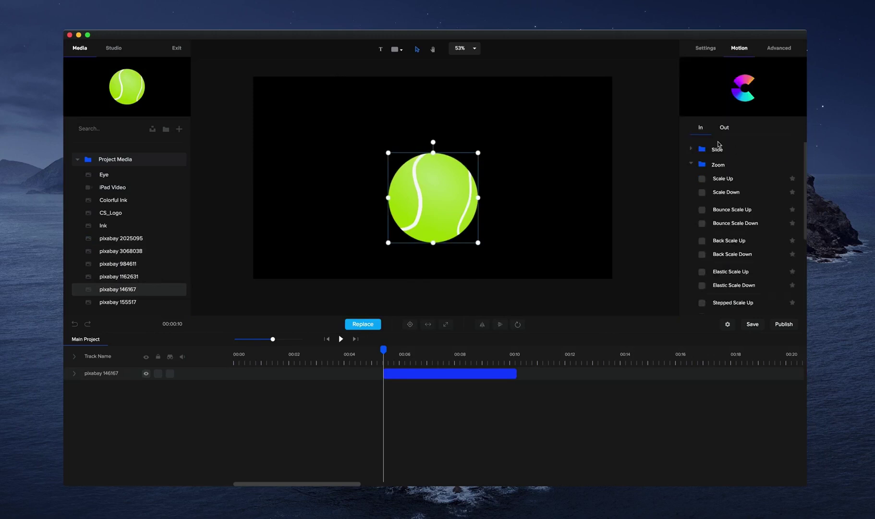
click(692, 165)
click(692, 149)
scroll(732, 205, down, 5)
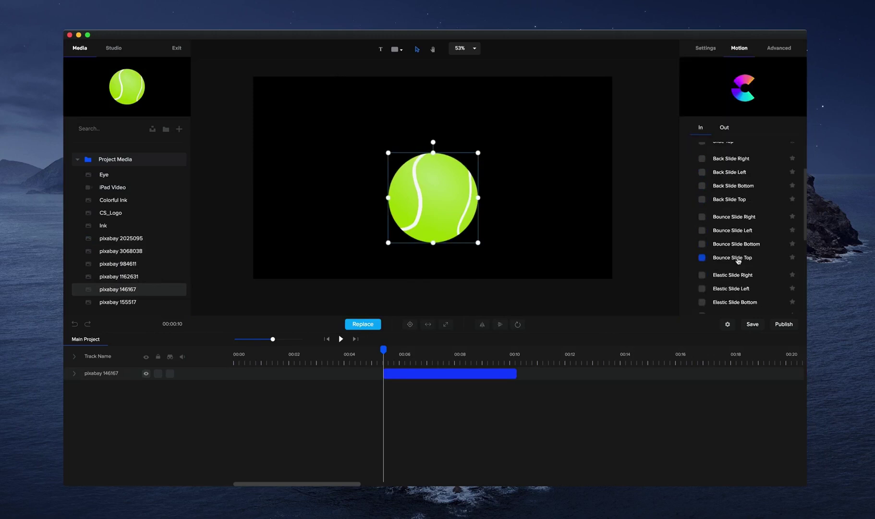
click(701, 244)
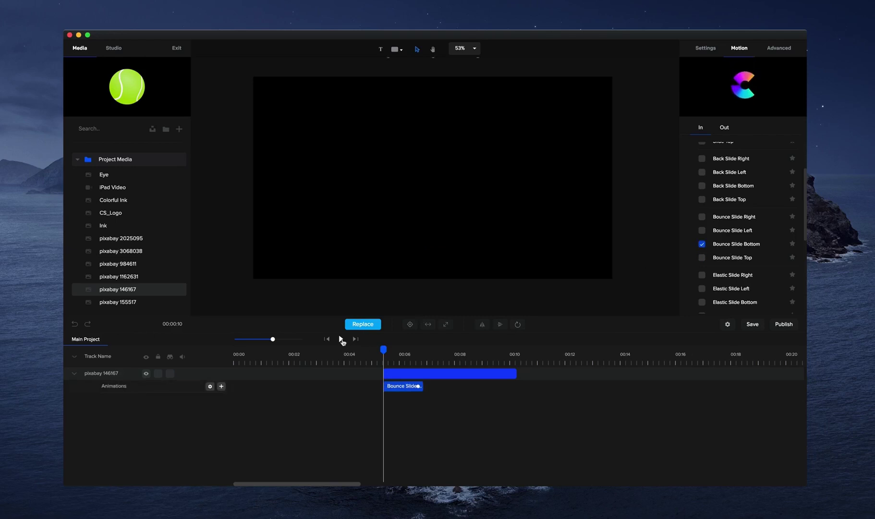
click(341, 339)
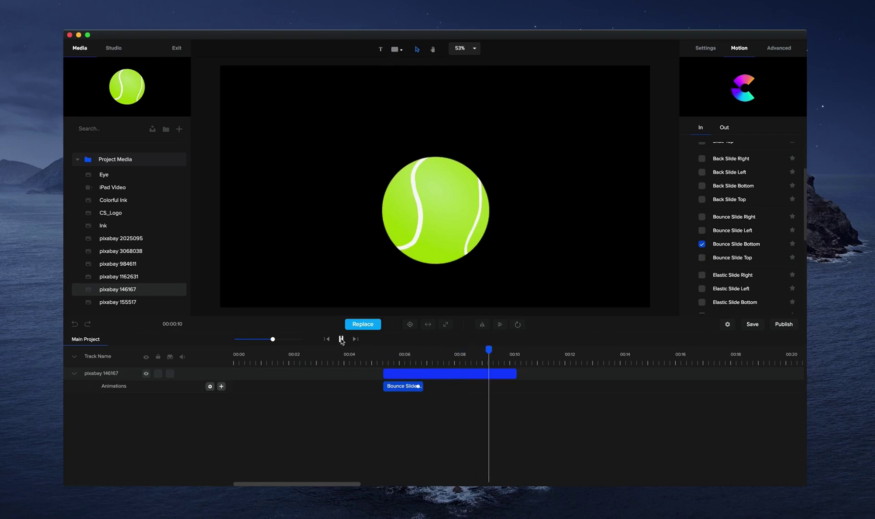
click(341, 339)
- Add the pixabay 3068038 photo at about 158 scale, shift its clip to about 5 seconds and apply the Slide Right in-animation
drag(135, 251, 382, 195)
drag(507, 235, 604, 277)
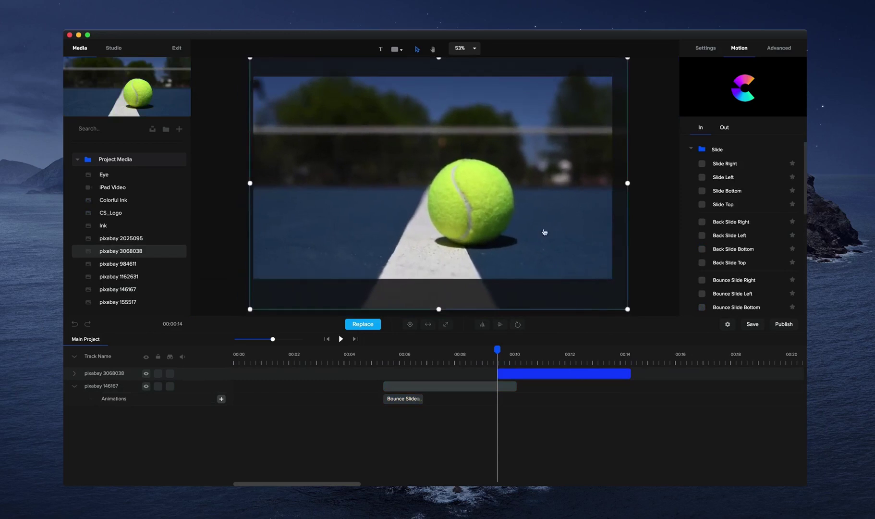
drag(564, 371, 440, 368)
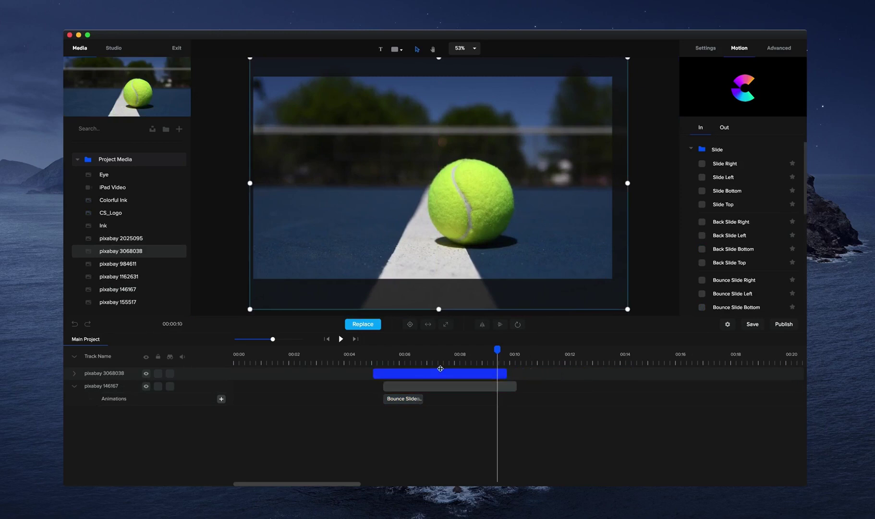
click(702, 163)
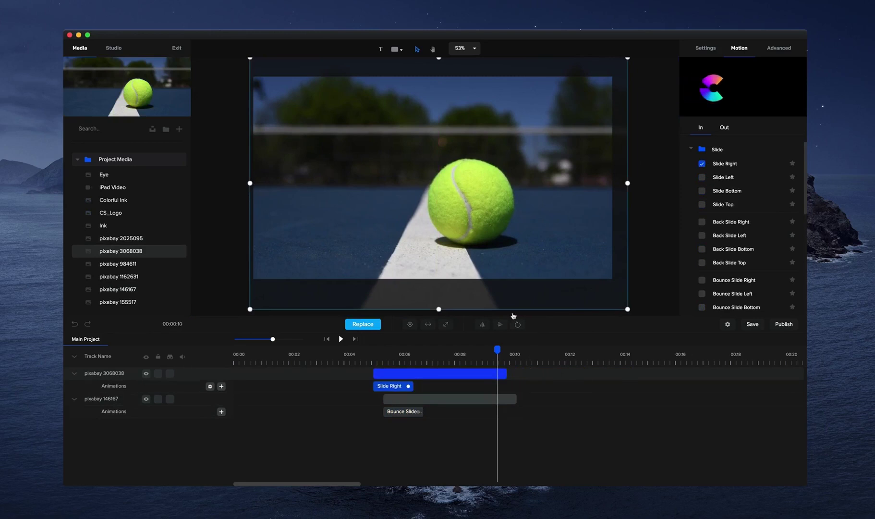
- Delete the tennis ball illustration's track and move the photo's clip to the start of the timeline
click(406, 399)
key(Delete)
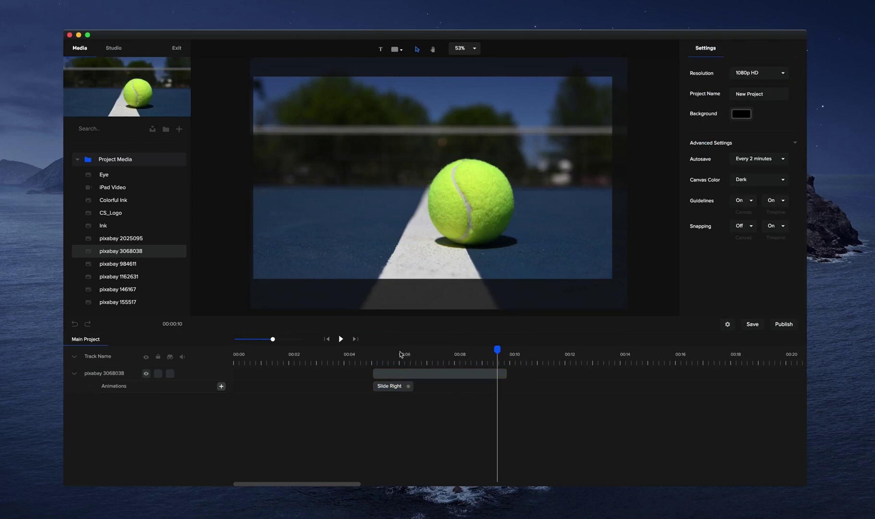
click(385, 373)
drag(385, 373, 282, 370)
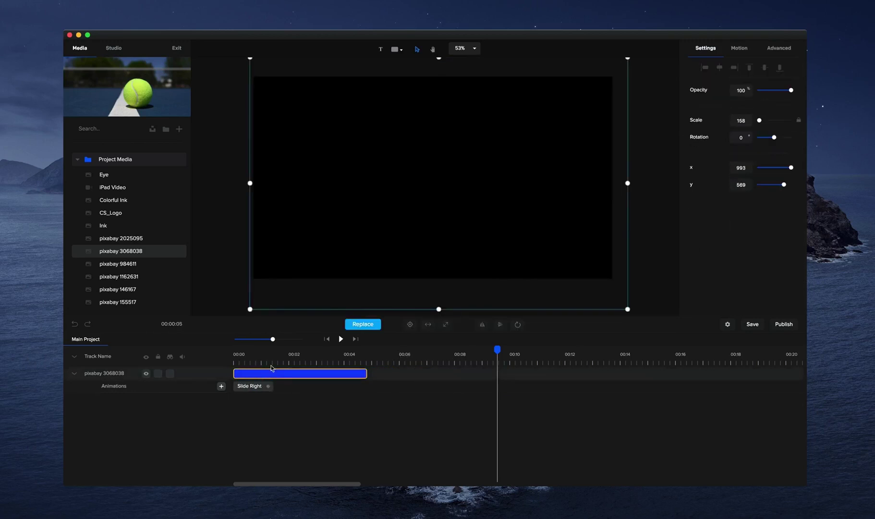
- Preview the photo's Slide Right animation from the start of the timeline
click(326, 339)
click(339, 339)
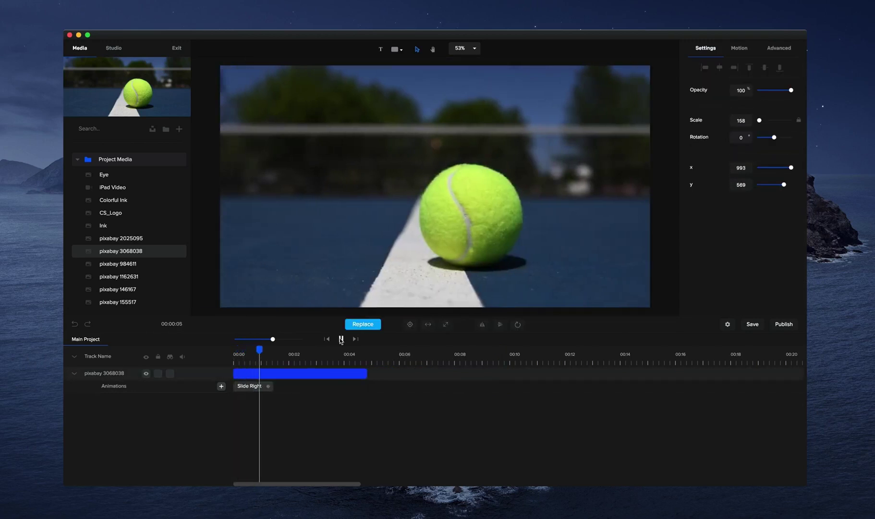
click(341, 340)
- Replace the animated photo with pixabay 984611 and preview the swapped image from the start
click(133, 264)
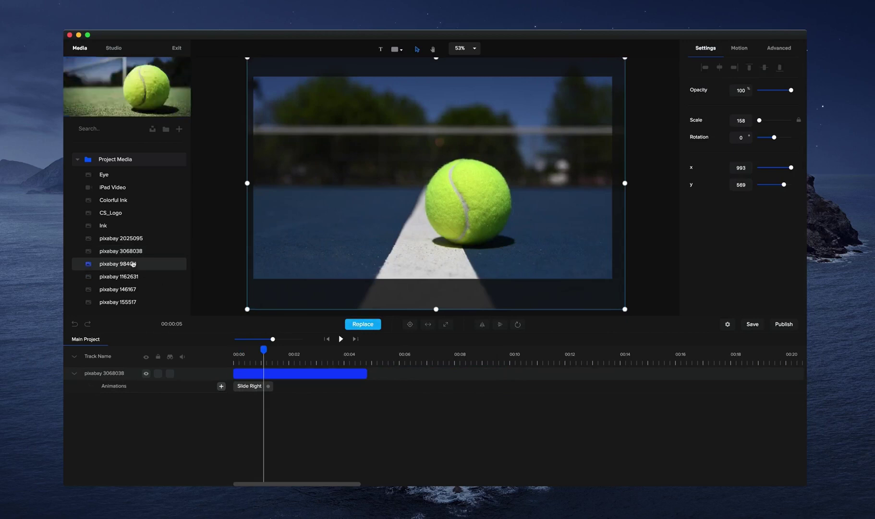
click(361, 325)
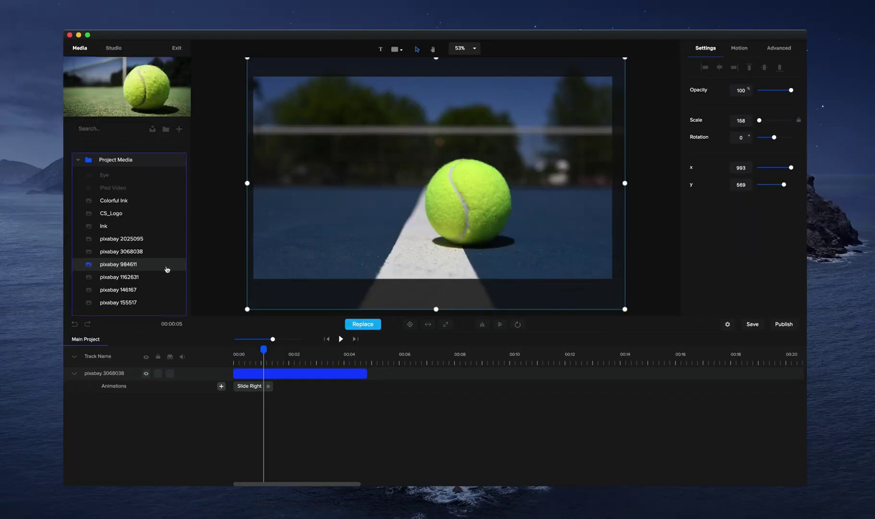
click(138, 264)
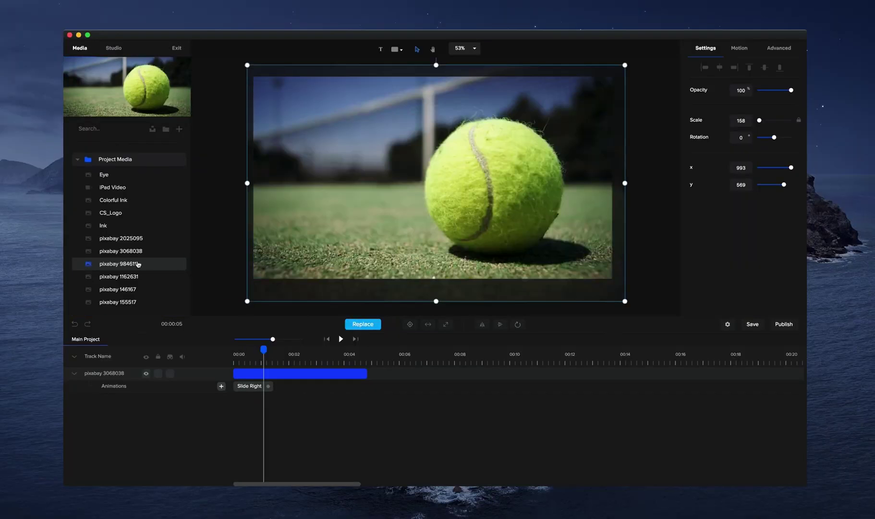
click(326, 339)
click(340, 339)
click(341, 339)
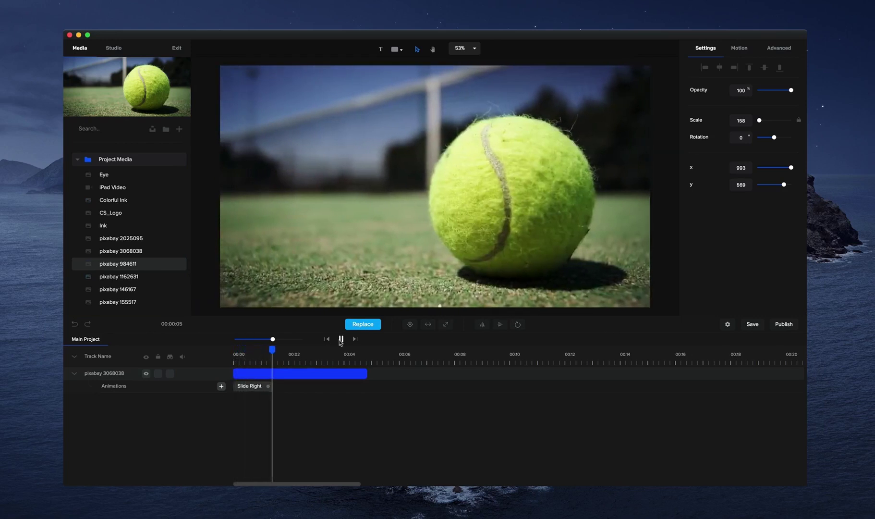
click(137, 289)
click(137, 299)
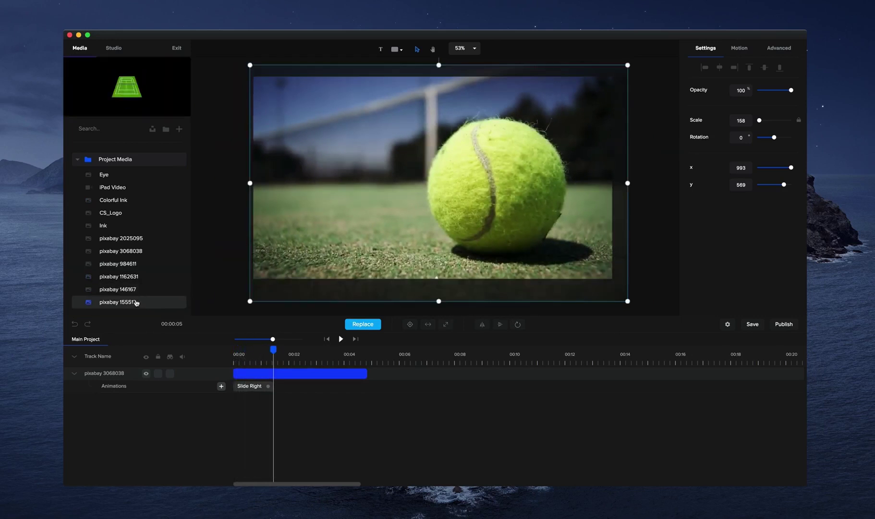
click(138, 240)
click(137, 252)
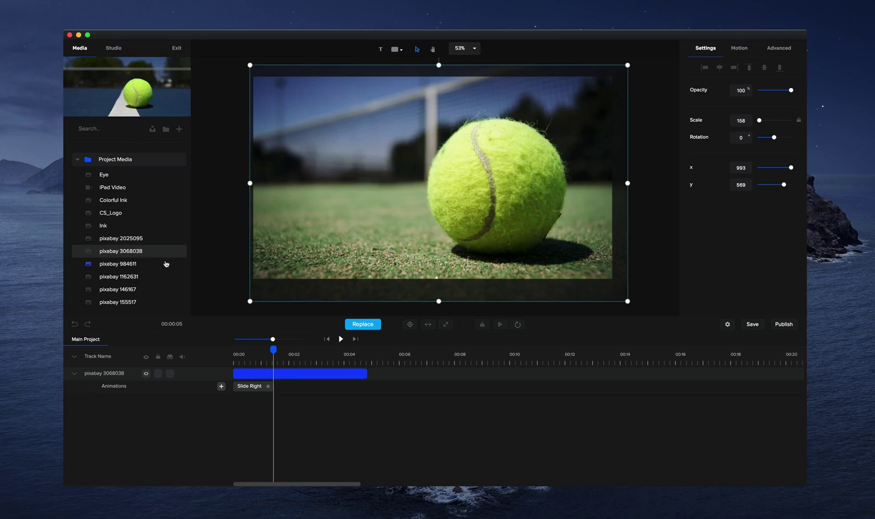
- Remove the Slide Right animation from the photo and delete the photo from the timeline
right_click(264, 386)
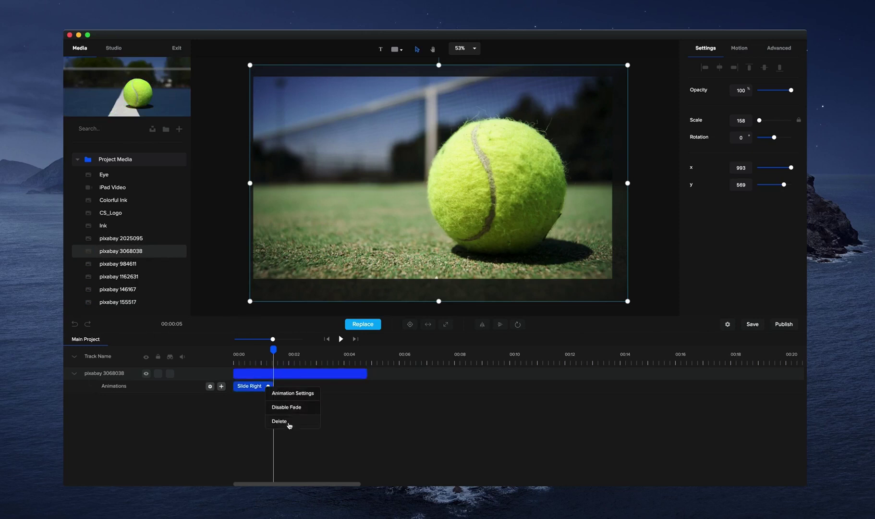
click(289, 423)
click(239, 351)
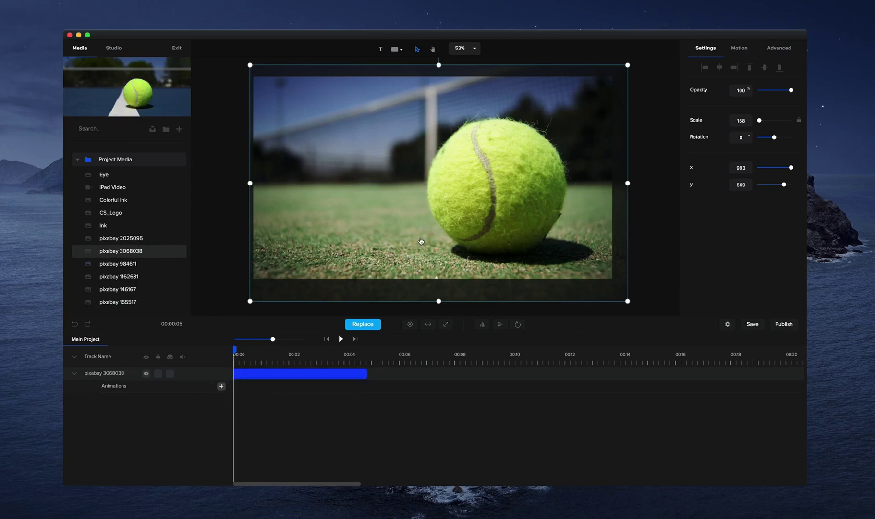
key(Delete)
- Add CS_Logo to the canvas at the timeline start and shrink it to a scale of 21
click(119, 229)
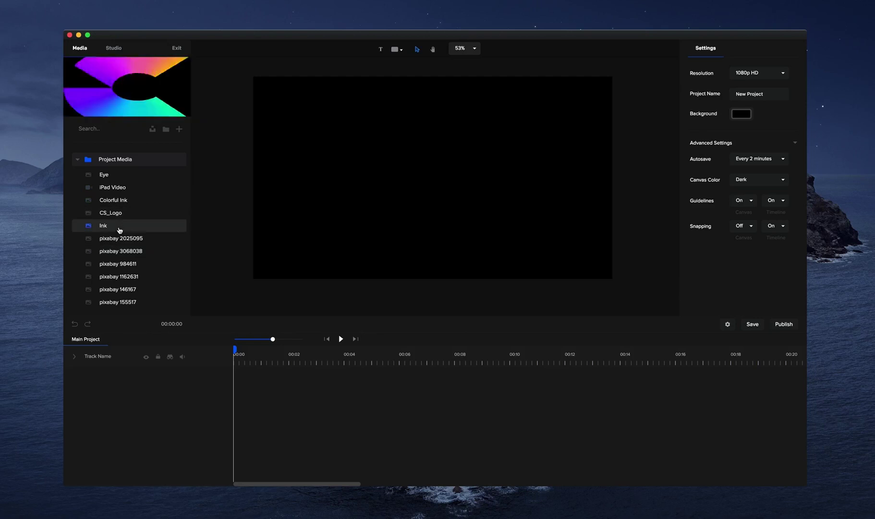
click(117, 214)
drag(108, 216, 389, 214)
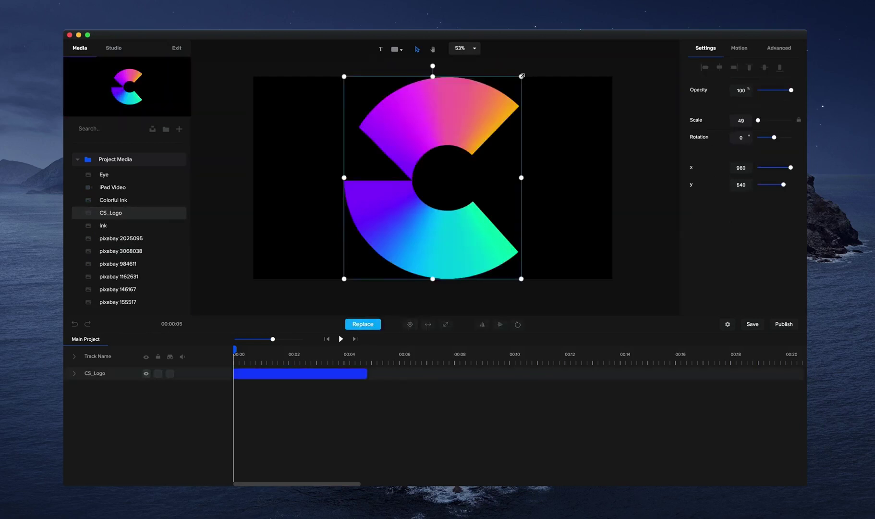
drag(523, 75, 380, 245)
- Centre CS_Logo on the canvas and add a custom animation to its track
click(411, 325)
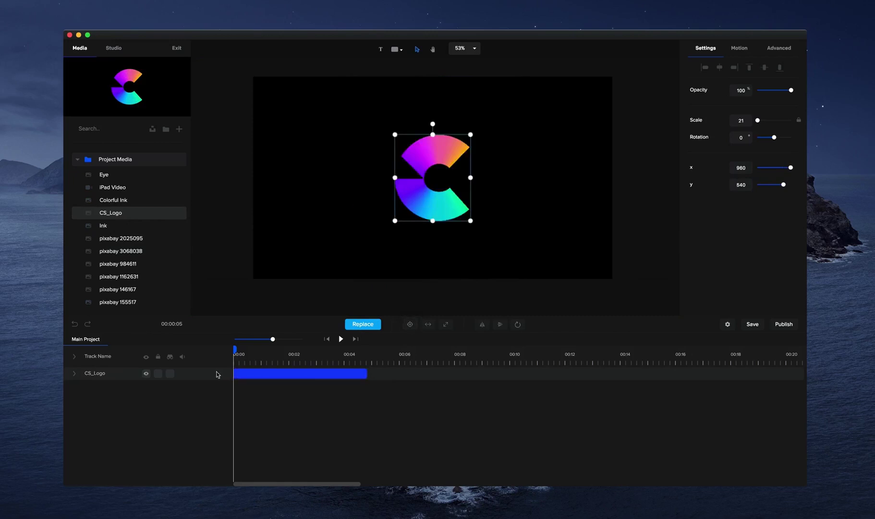
click(74, 374)
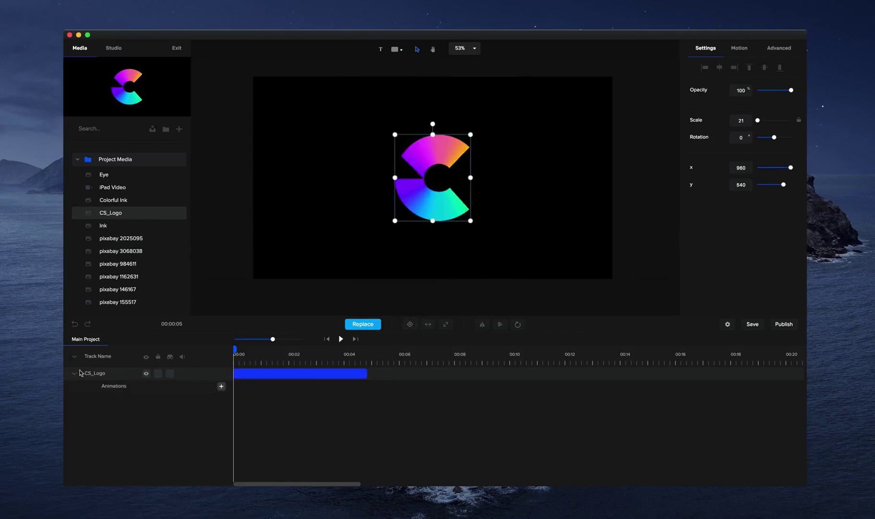
click(221, 387)
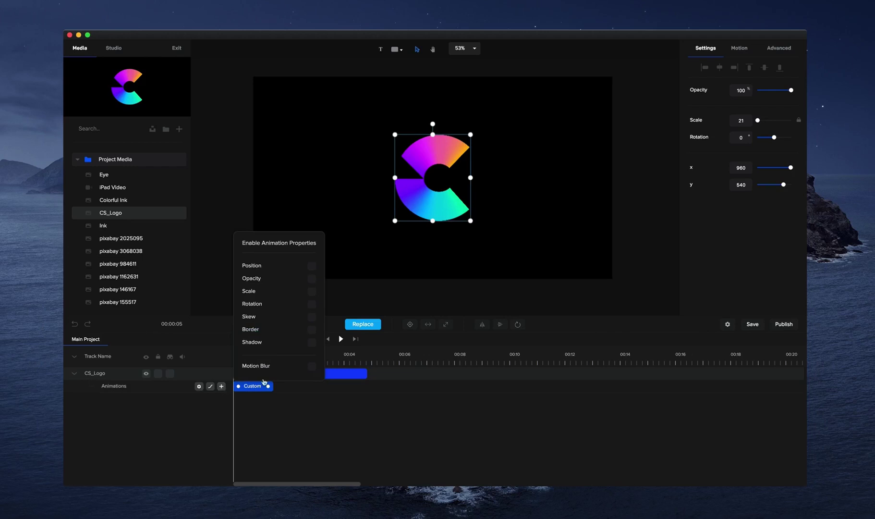
- Look over the properties the logo's custom animation can control, including position, opacity, rotation and border
click(312, 266)
click(312, 271)
click(313, 272)
click(312, 272)
click(312, 281)
click(313, 331)
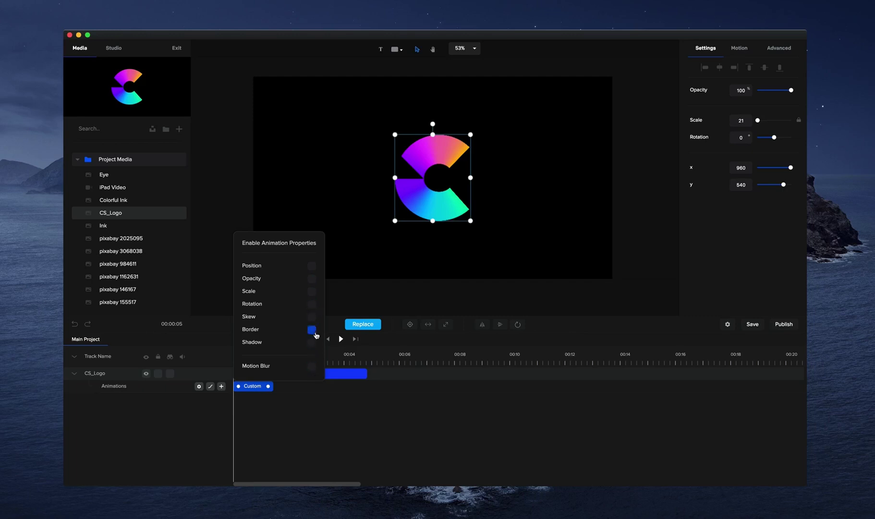
click(312, 305)
click(387, 260)
- Set the logo's scale to 0 and its rotation to 180° at the start of the custom animation
click(253, 385)
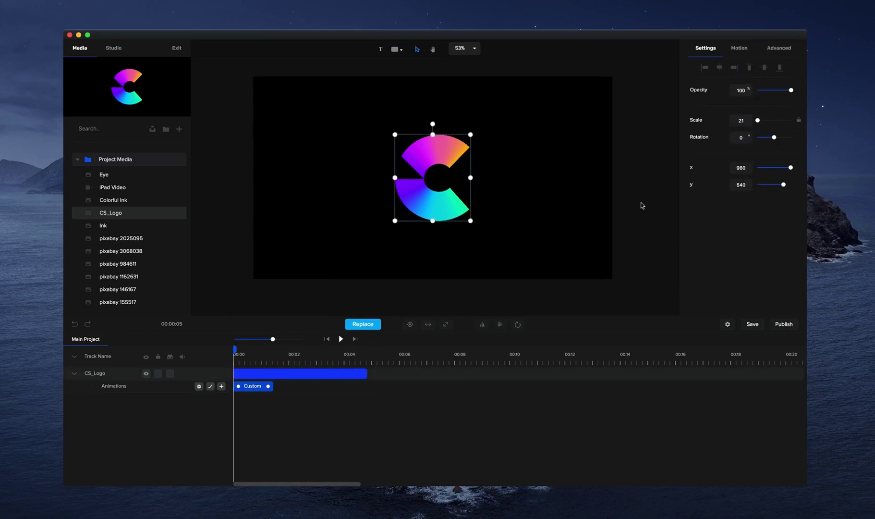
drag(758, 121, 754, 121)
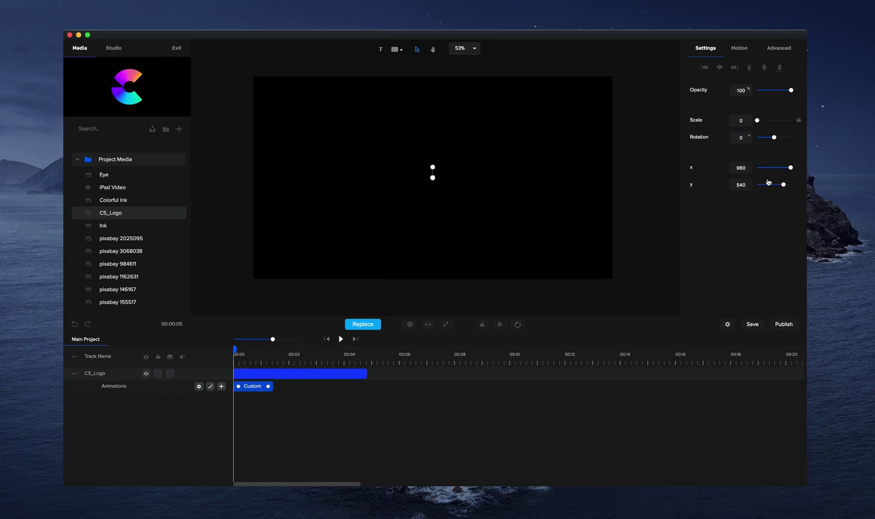
click(754, 140)
text(15)
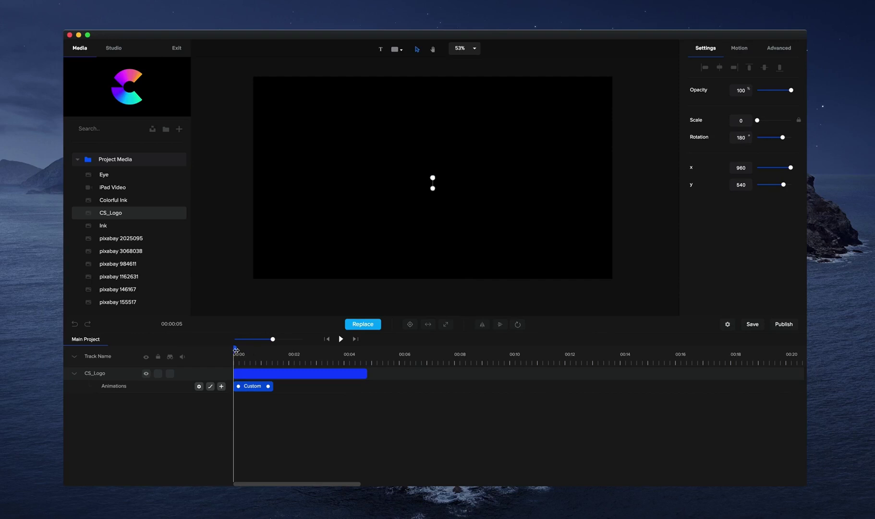
- Scrub through the logo's scale and rotation animation, and play it from the timeline start
drag(236, 351, 274, 356)
click(327, 339)
click(340, 339)
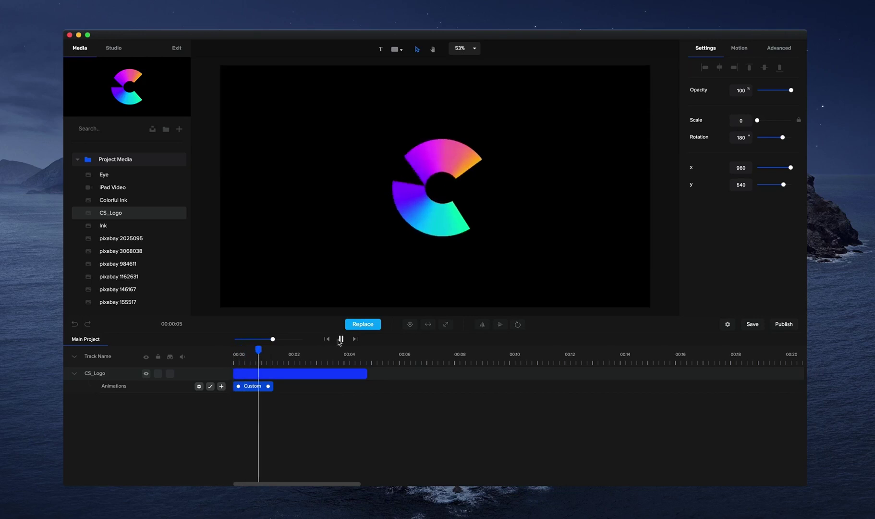
- Change the logo animation's easing to Back and preview it from the timeline start
click(210, 387)
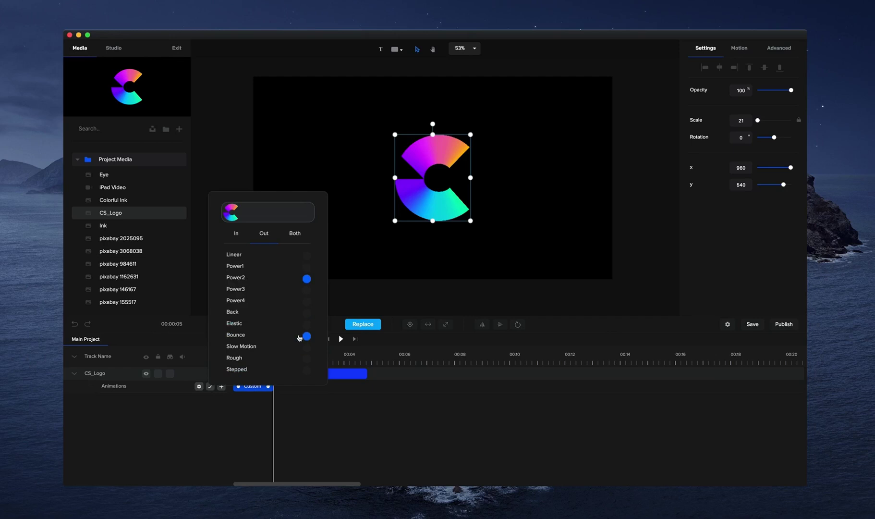
click(307, 313)
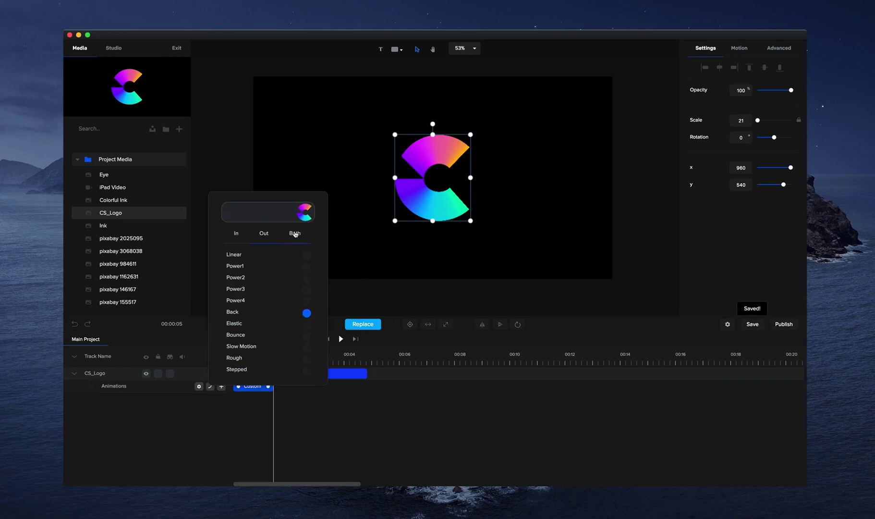
click(406, 271)
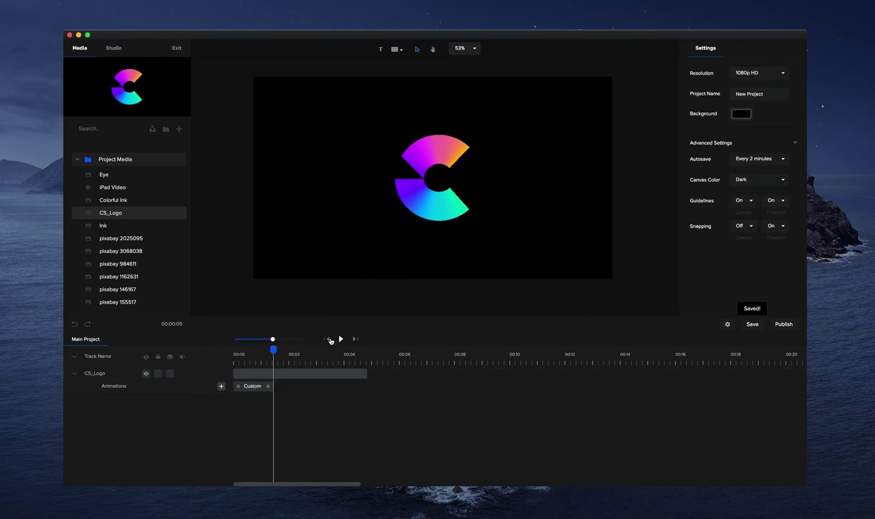
click(328, 339)
click(341, 338)
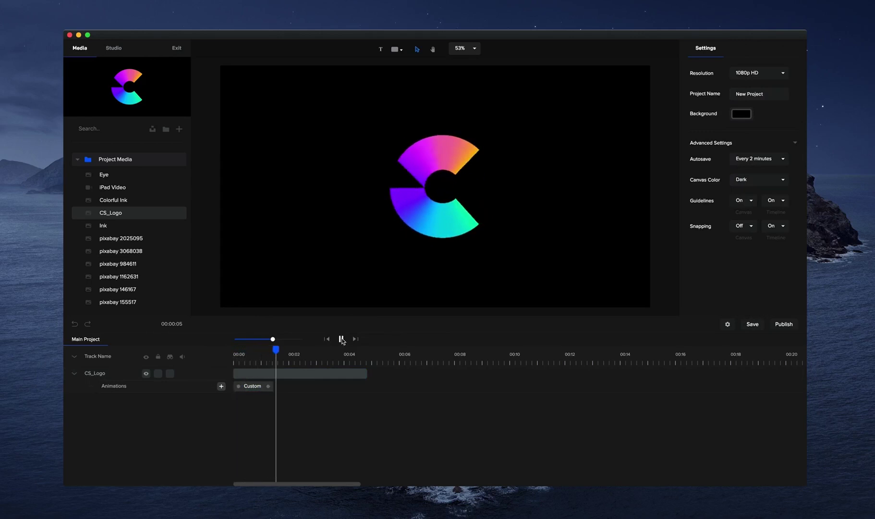
- Shorten the logo's custom animation to about one second and preview the faster motion from the start
click(341, 339)
click(327, 339)
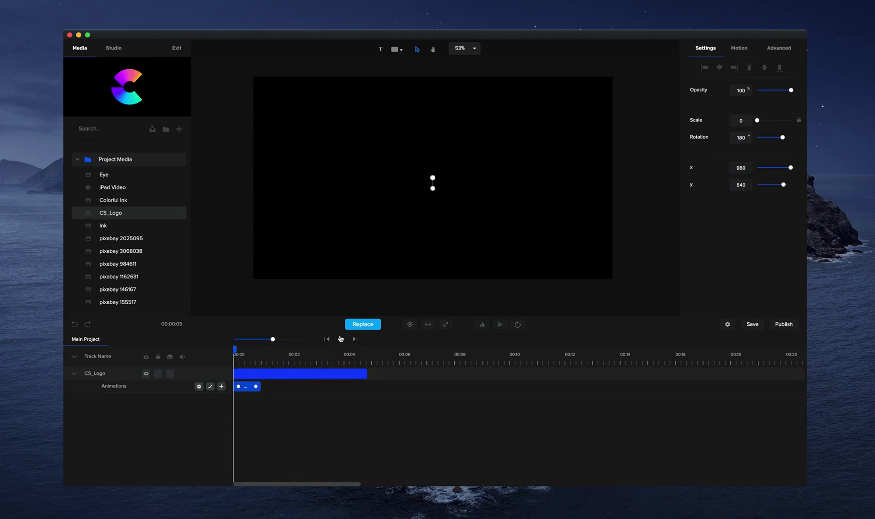
click(341, 339)
click(341, 338)
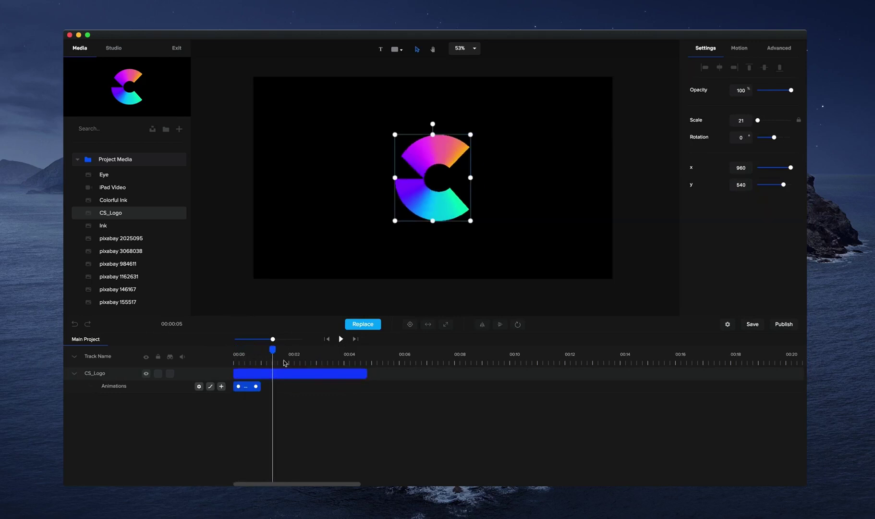
- Enlarge the logo to a scale of 28 after the animation's end and preview the result
mouse_move(471, 222)
mouse_down()
mouse_move(501, 243)
mouse_move(483, 235)
mouse_up()
click(340, 338)
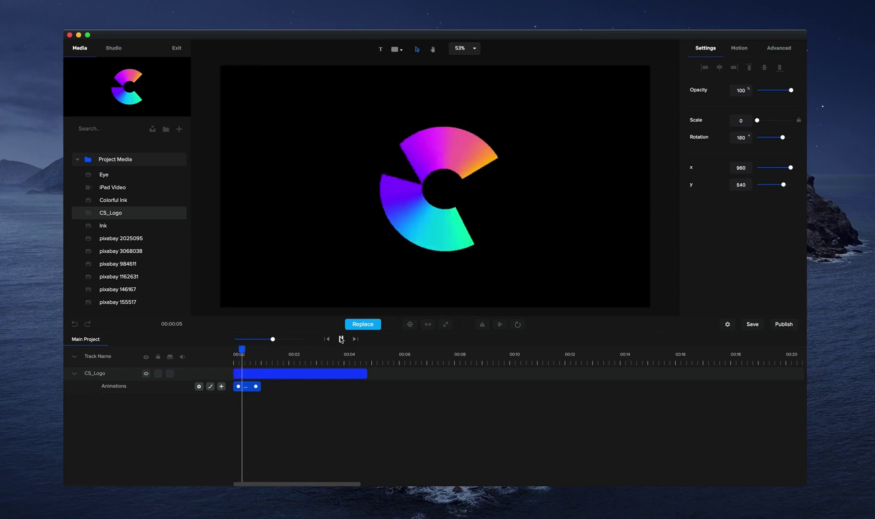
click(341, 338)
- Delete the logo's custom animation and remove the CS_Logo clip from the timeline
click(293, 376)
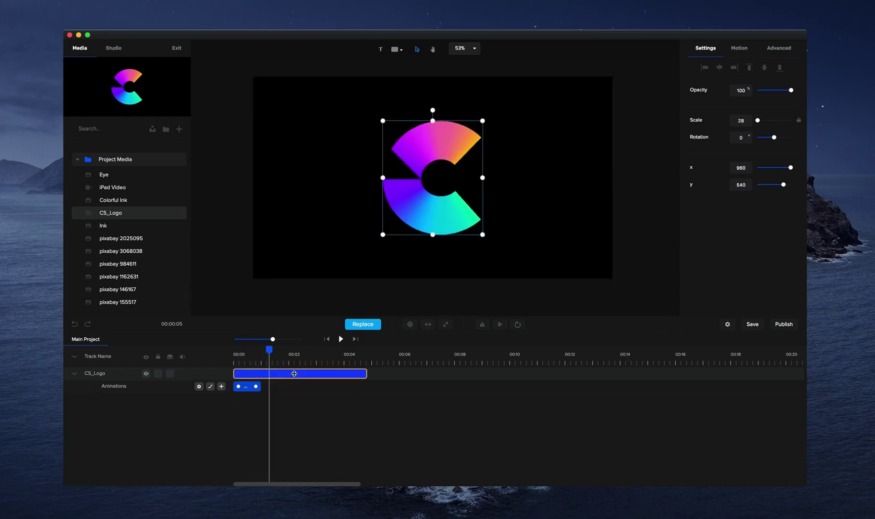
key(Delete)
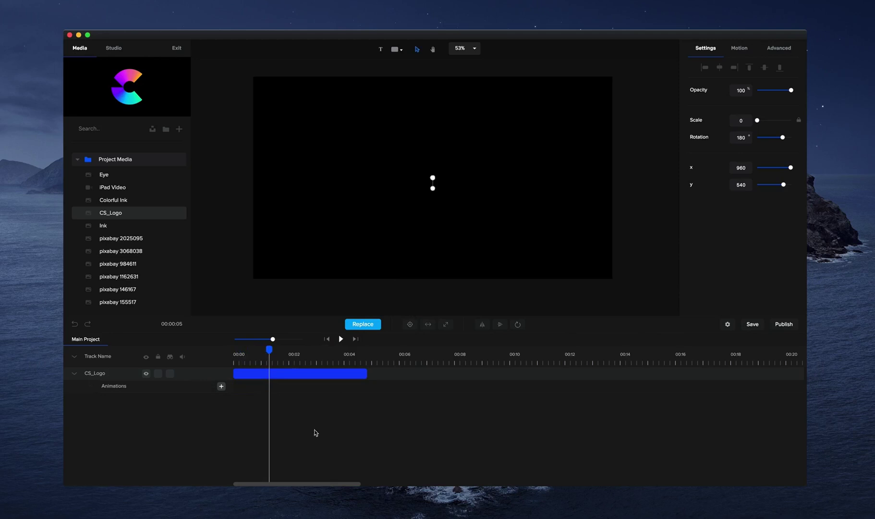
click(315, 371)
click(308, 371)
click(307, 371)
key(Delete)
- Browse the shape library, add the circular play icon at a scale of about 2673, and centre it on the canvas
click(397, 47)
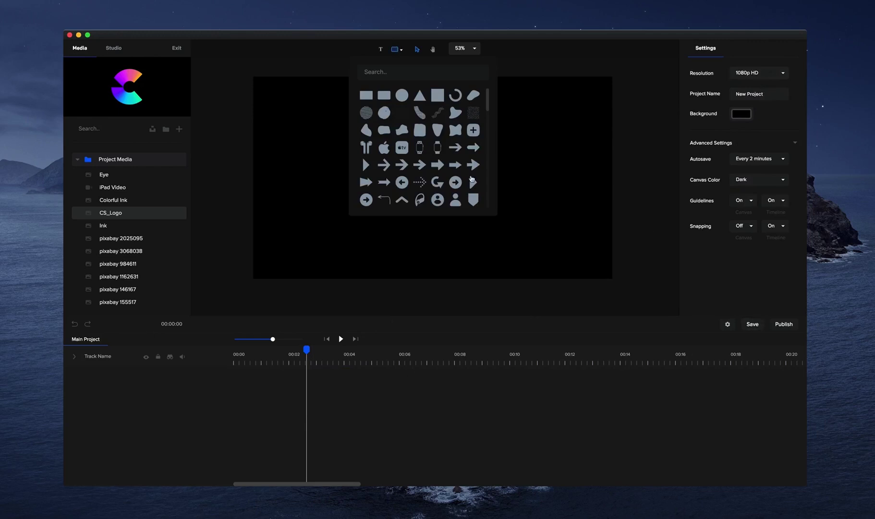
scroll(431, 143, down, 1)
scroll(431, 144, down, 3)
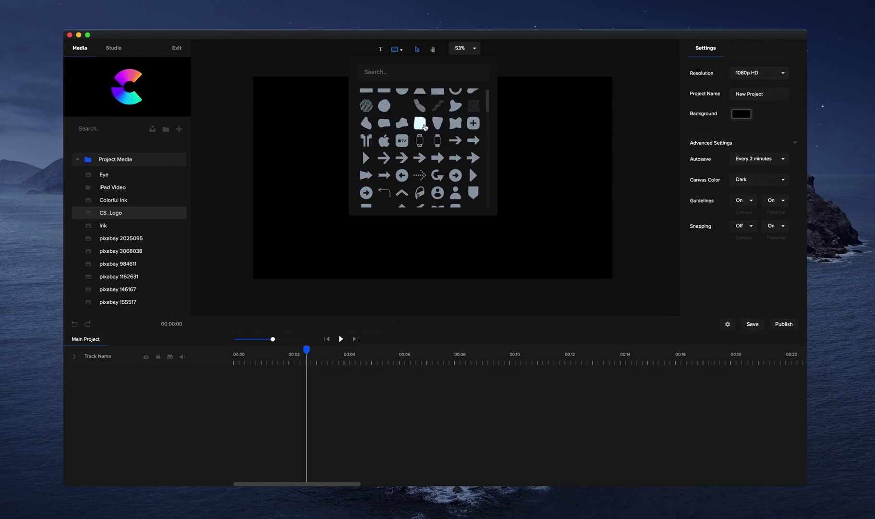
scroll(417, 121, up, 4)
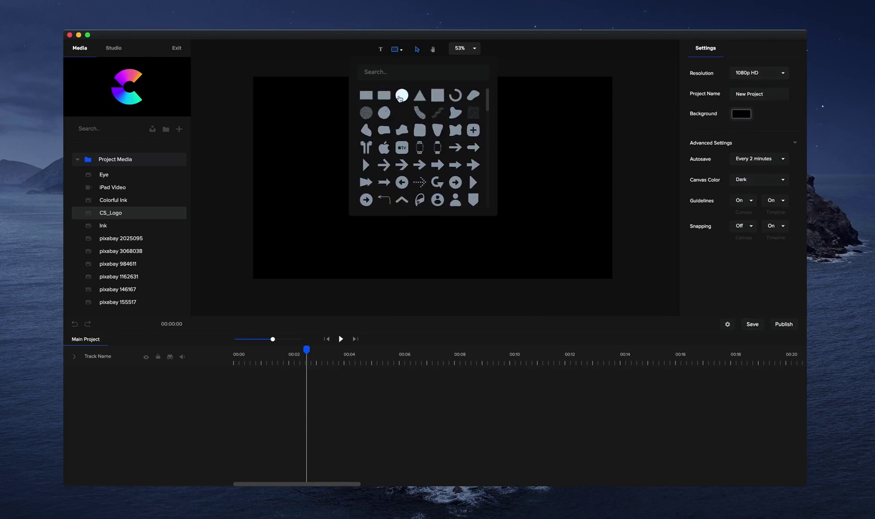
scroll(400, 98, down, 5)
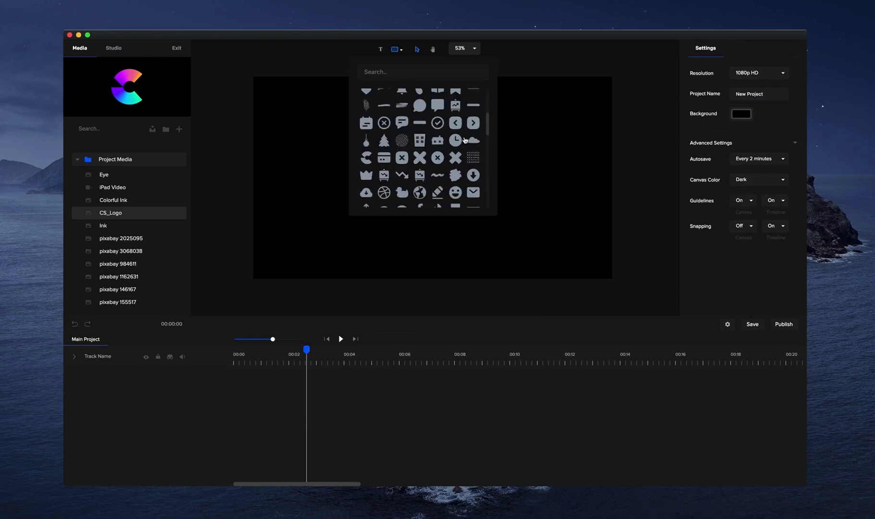
scroll(420, 158, down, 3)
scroll(410, 143, down, 4)
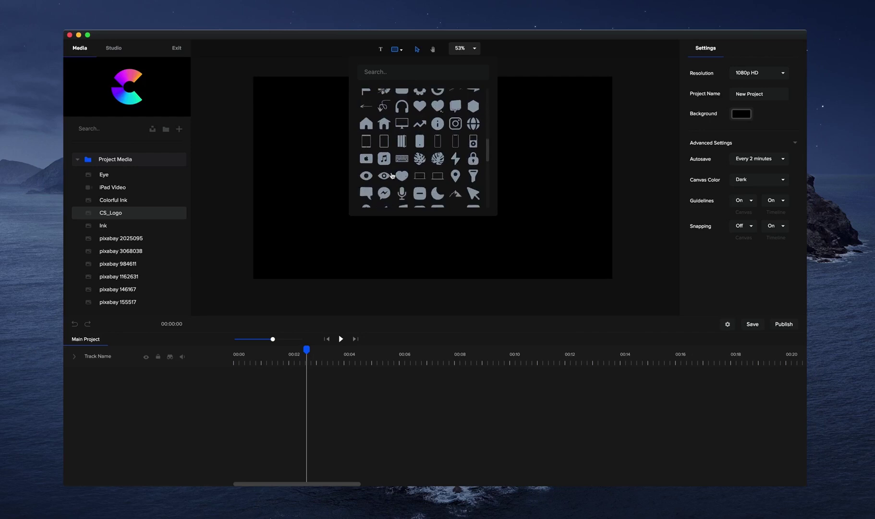
scroll(411, 190, down, 3)
scroll(451, 178, down, 2)
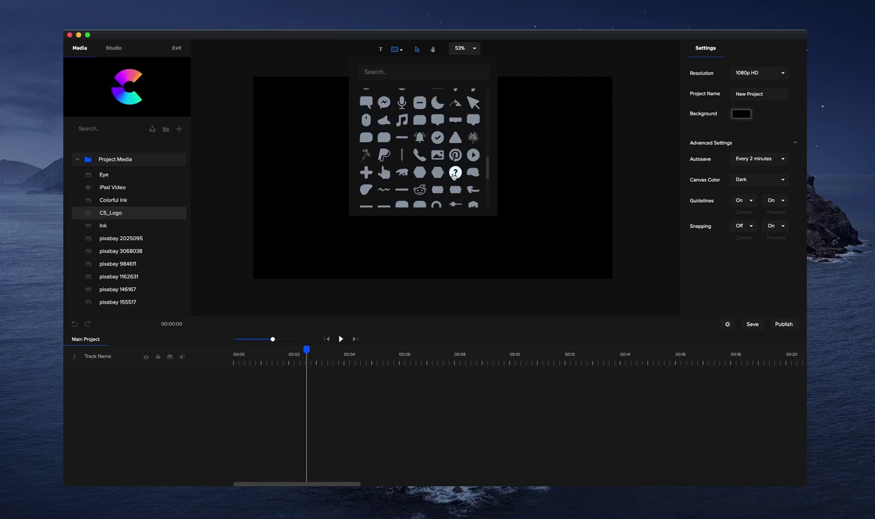
click(478, 160)
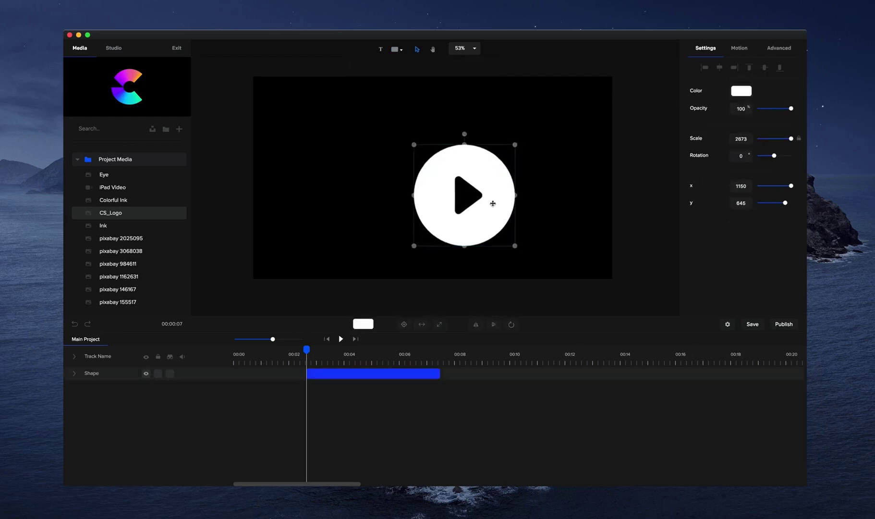
drag(492, 203, 453, 180)
click(404, 323)
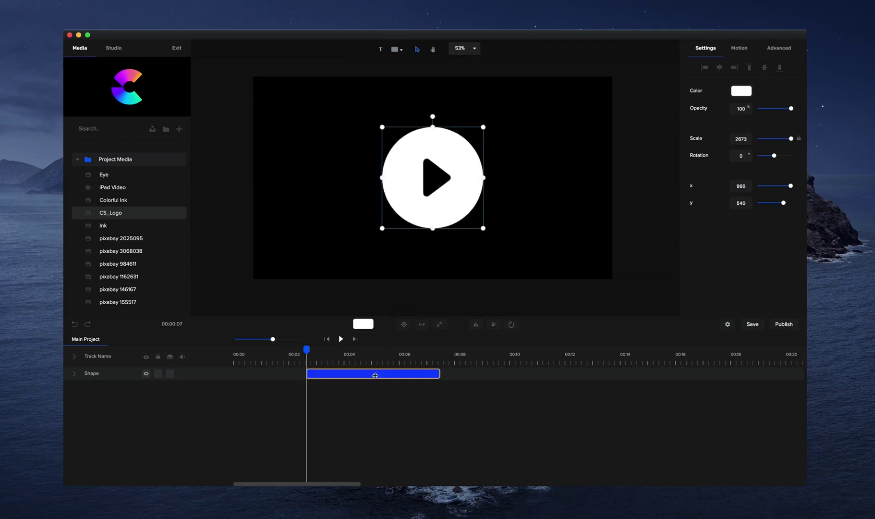
- Move the play icon's clip to the start of the timeline and add a custom animation to its track
click(327, 338)
drag(330, 379, 258, 379)
click(75, 373)
click(222, 386)
click(312, 302)
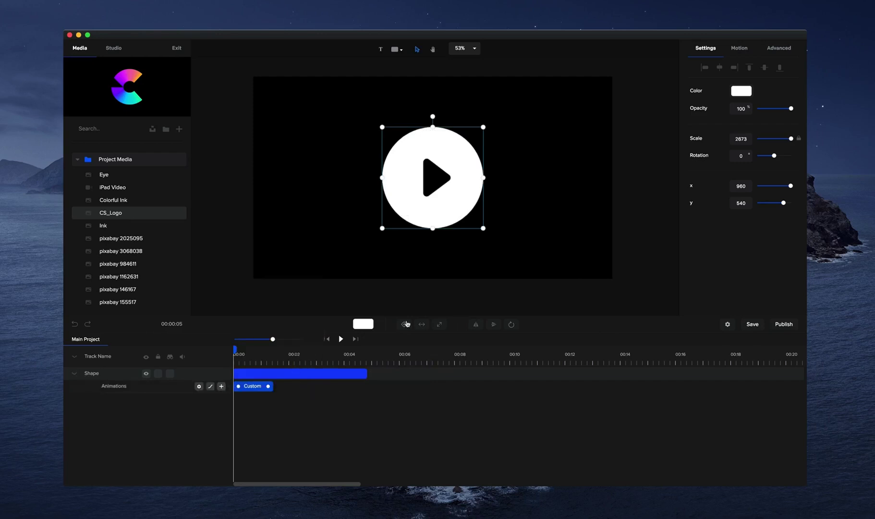
- Set the play icon's scale to 1188 at the animation's start and review the animation's easing options
drag(791, 140, 773, 139)
drag(234, 350, 275, 349)
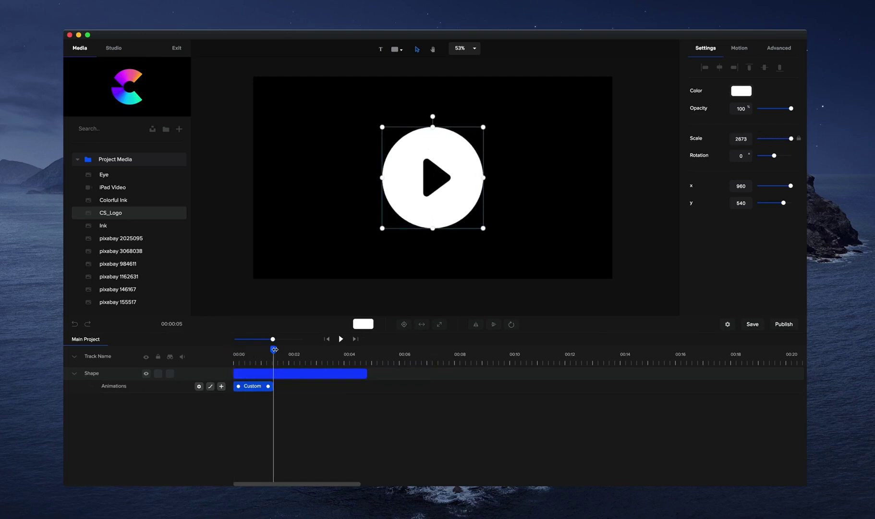
click(210, 387)
click(298, 232)
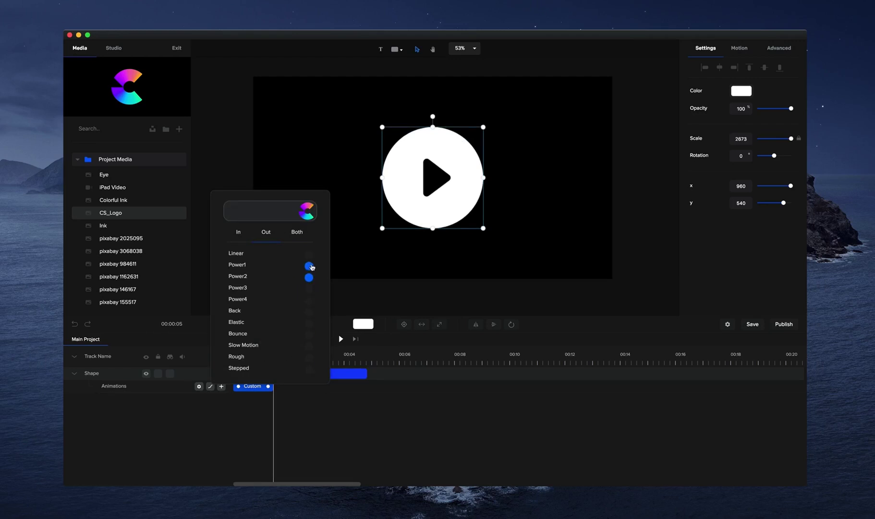
click(315, 422)
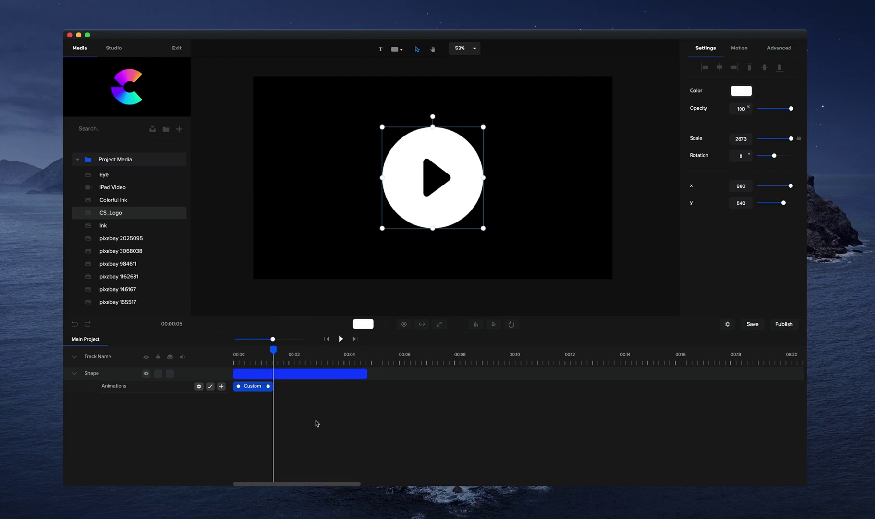
- Shorten the play icon's custom animation to about one second and duplicate it in reverse three times along the track
right_click(254, 386)
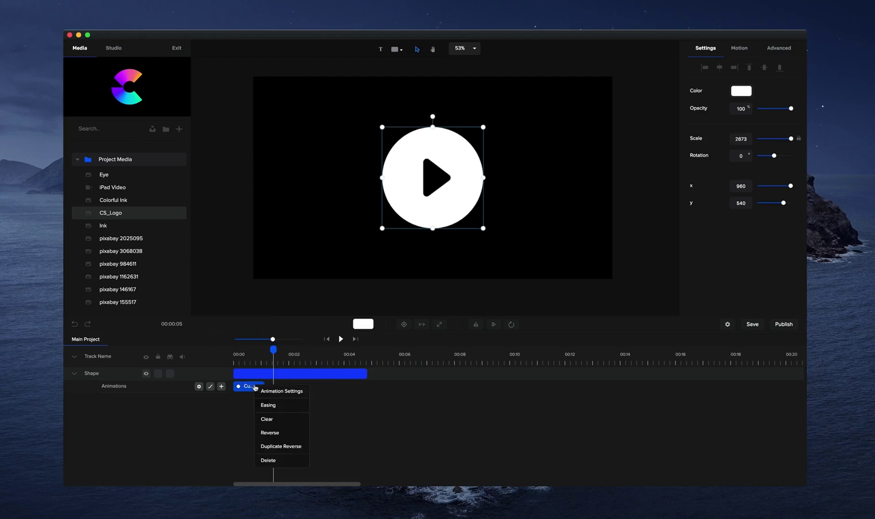
click(289, 447)
right_click(284, 387)
click(311, 447)
right_click(316, 387)
click(337, 450)
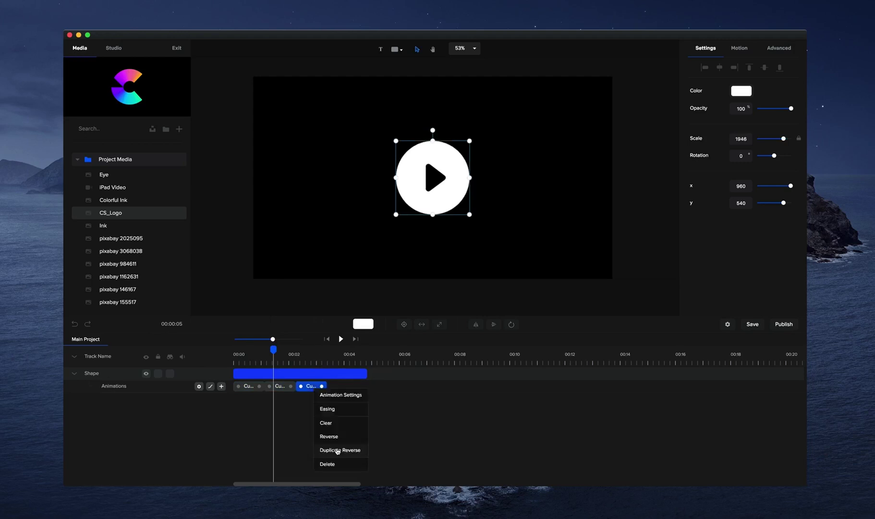
click(338, 451)
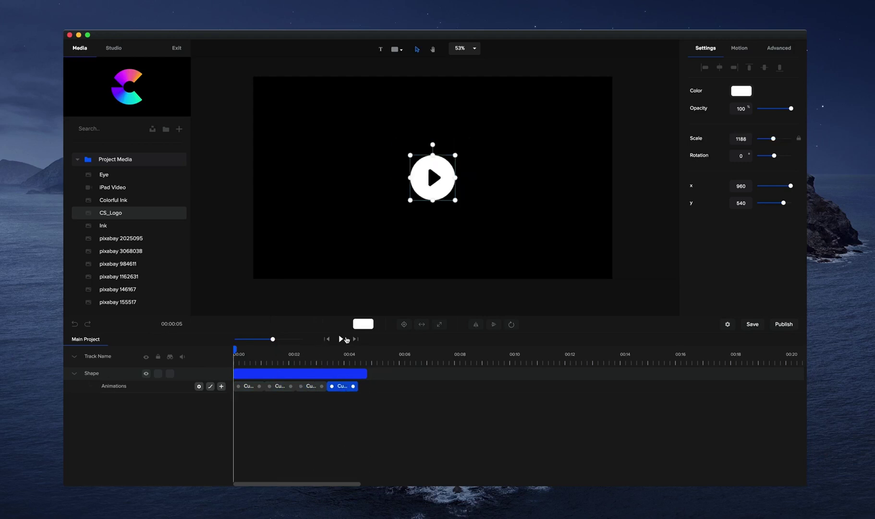
- Preview the play icon's repeated scaling animation and look at the shape's advanced border, shadow and skew settings
click(341, 339)
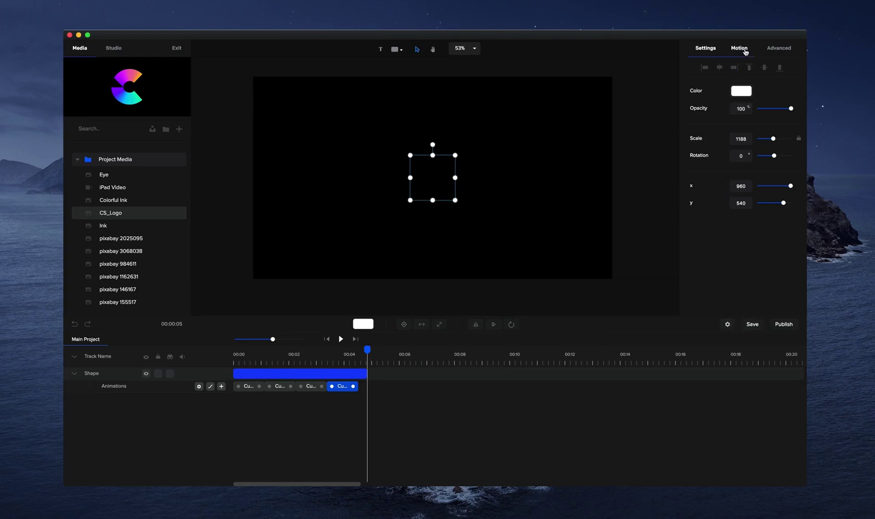
click(771, 50)
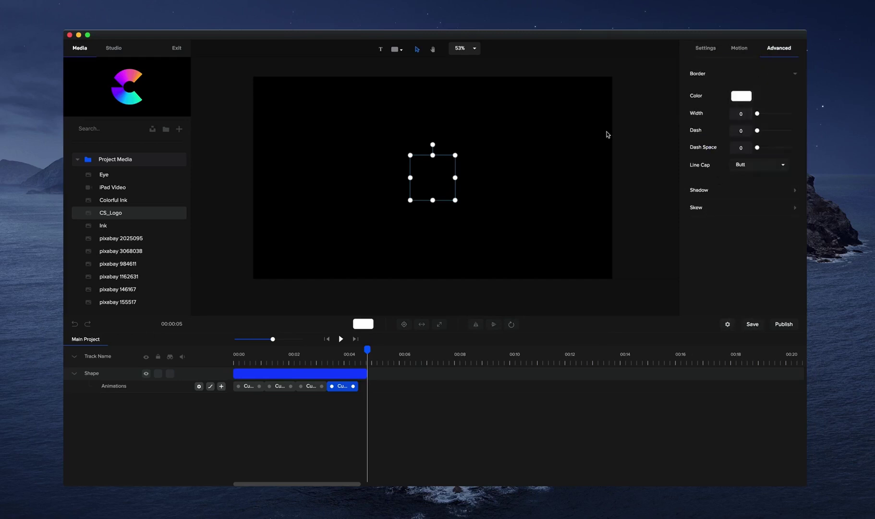
click(524, 197)
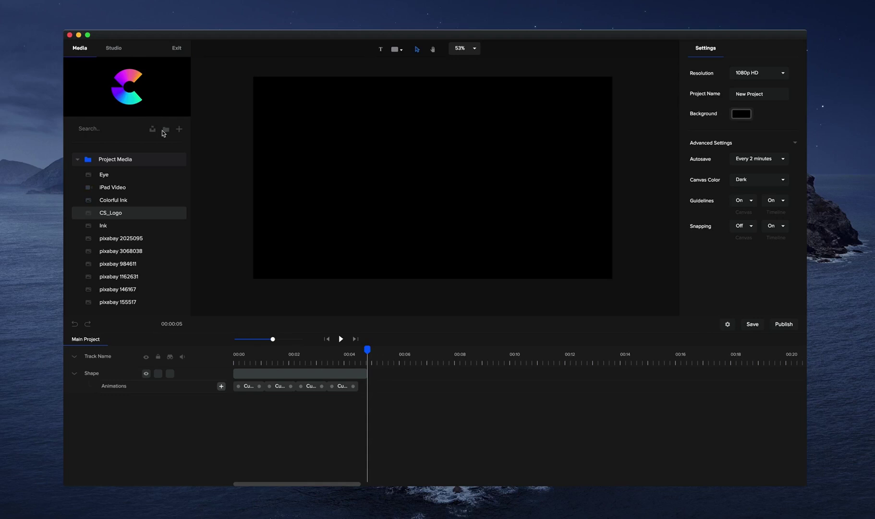
- Collapse the Project Media folder and save the project
click(77, 159)
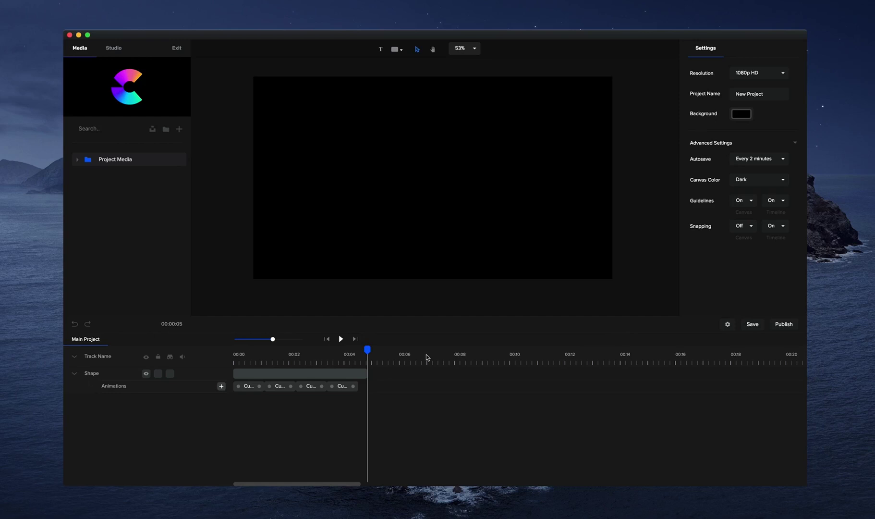
key(super+s)
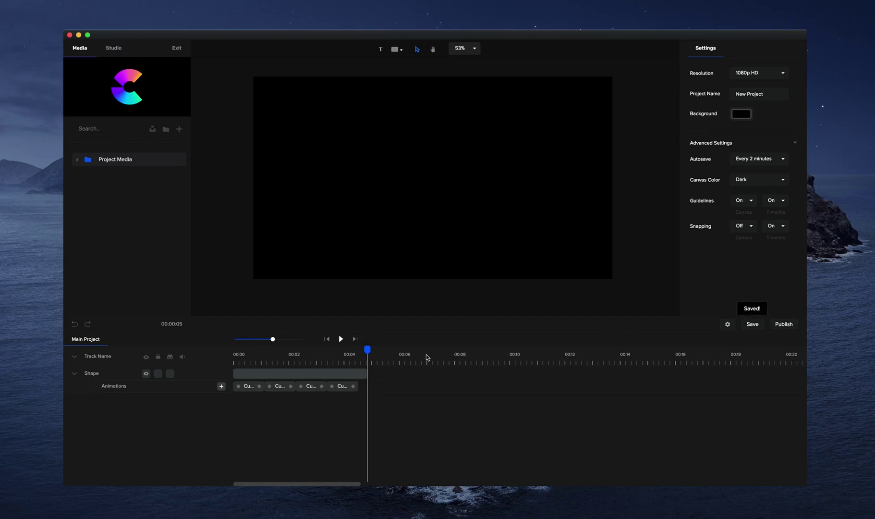